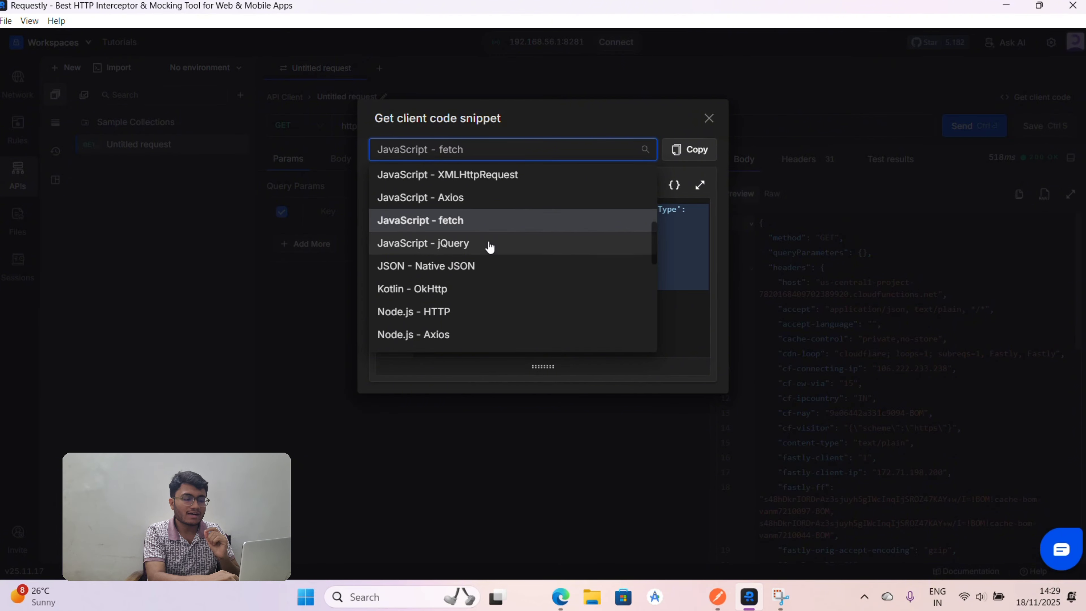
View the request's client code snippet as JavaScript - Axios and as Java - AsyncHttp, and close the snippet dialog.
scroll(496, 237, "up", 2)
left_click(453, 248)
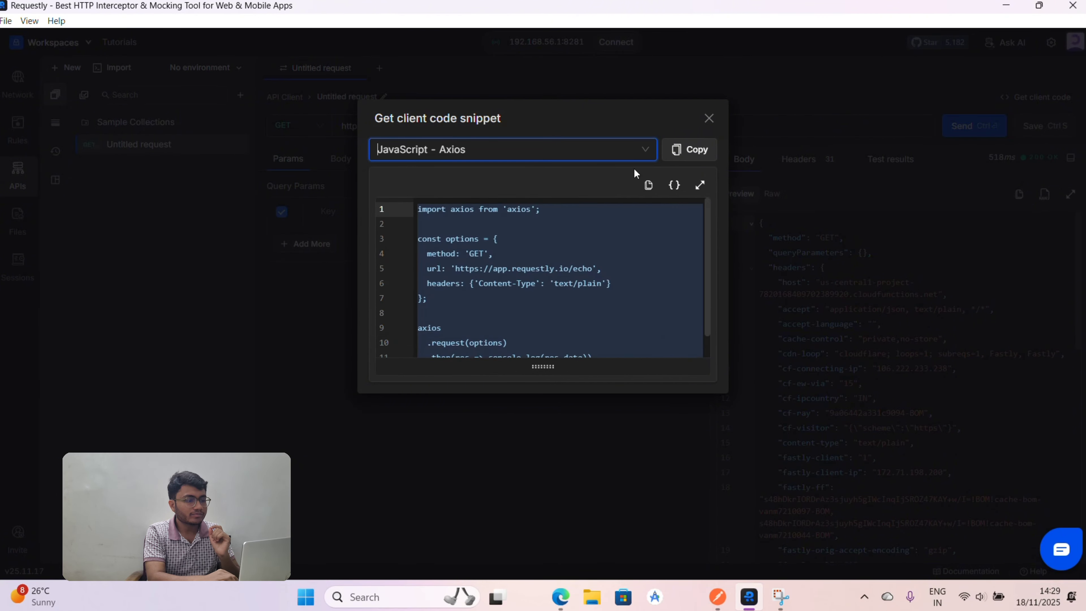
left_click(655, 147)
scroll(443, 245, "up", 3)
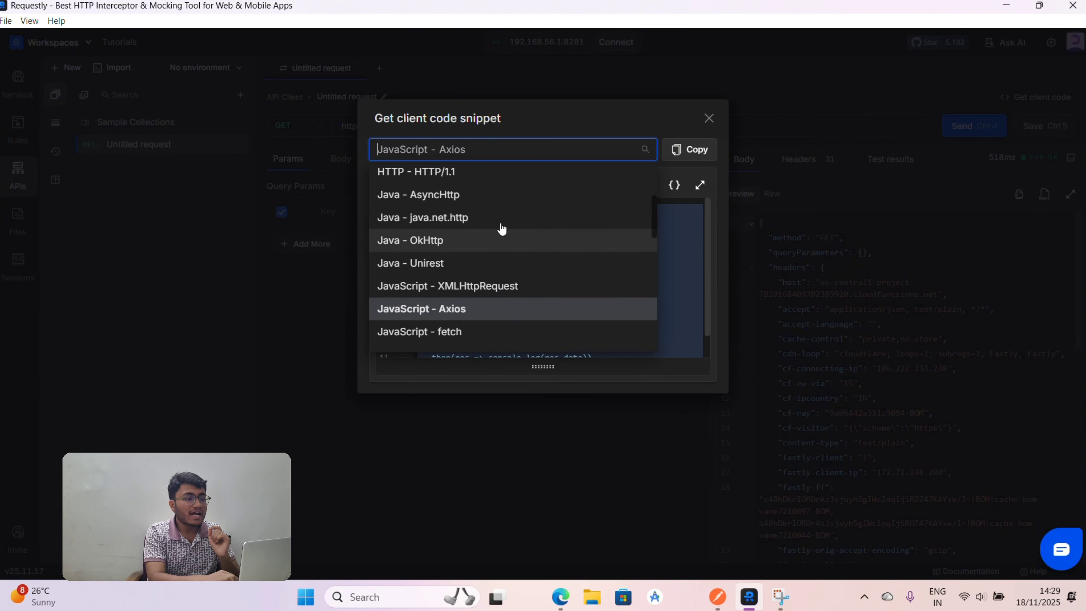
scroll(456, 232, "up", 2)
left_click(456, 232)
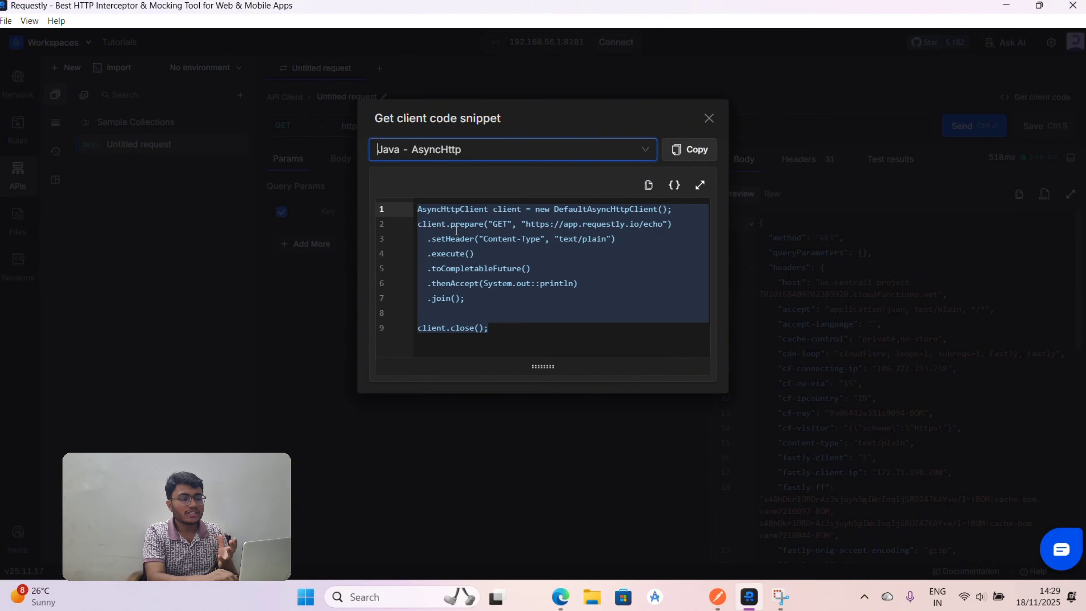
left_click(579, 323)
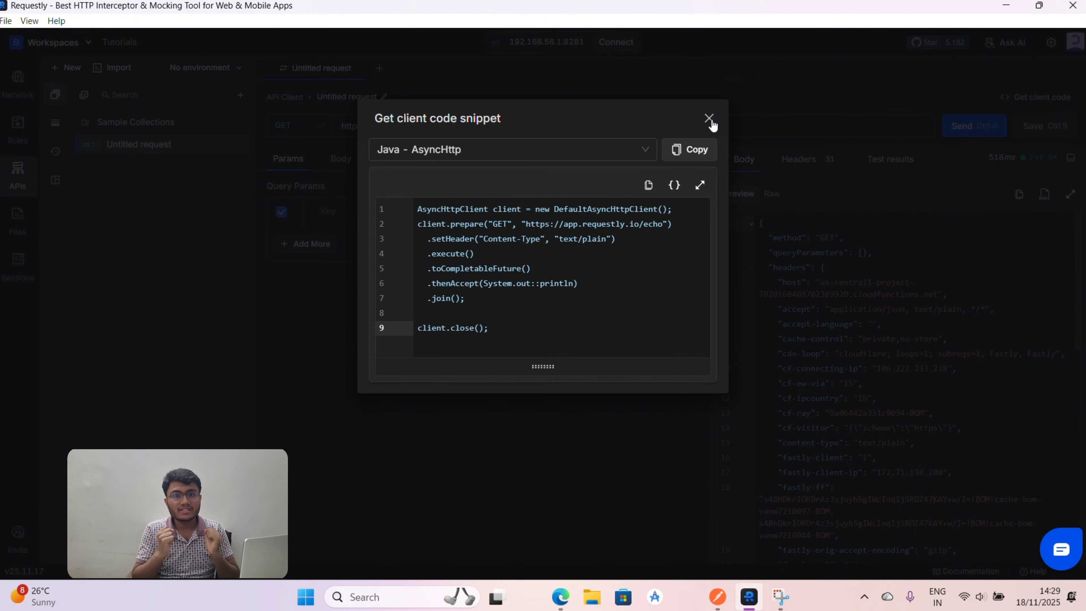
left_click(709, 119)
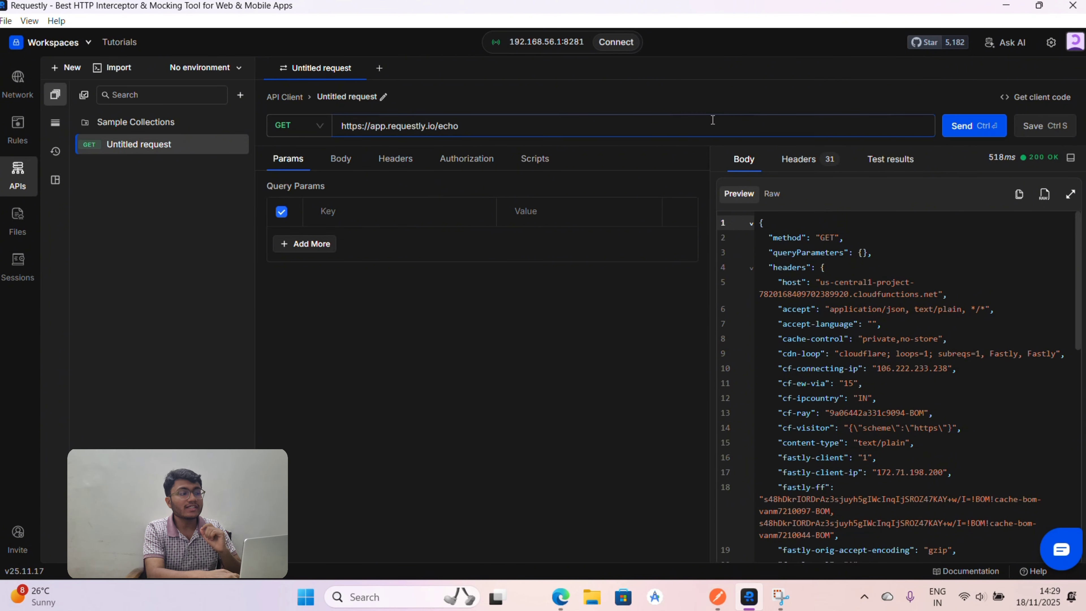
Open the network traffic view and launch Microsoft Edge with a new profile as a connected app.
left_click(17, 82)
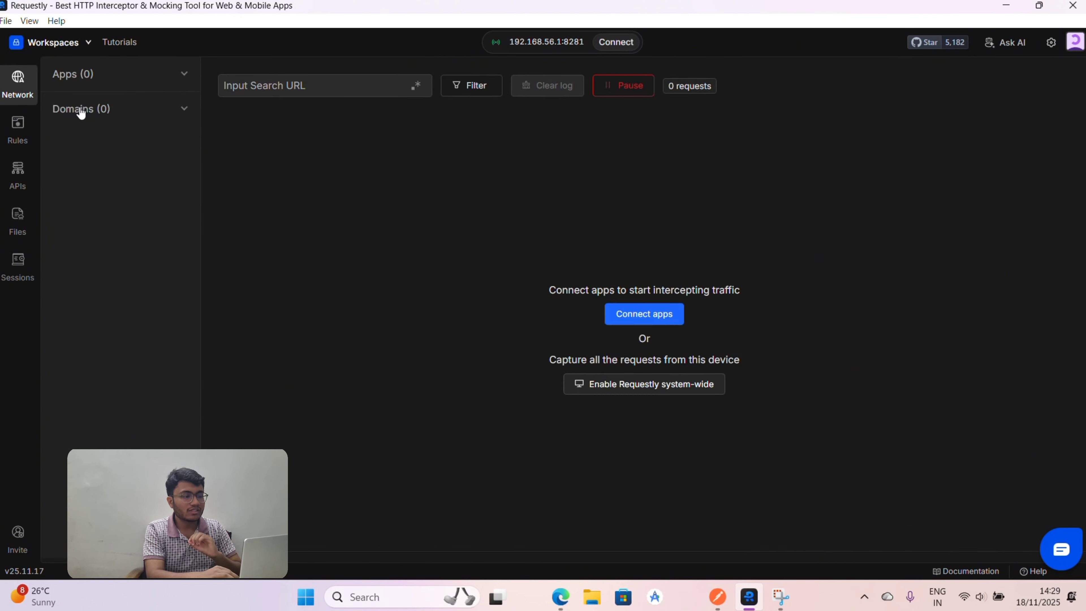
left_click(641, 314)
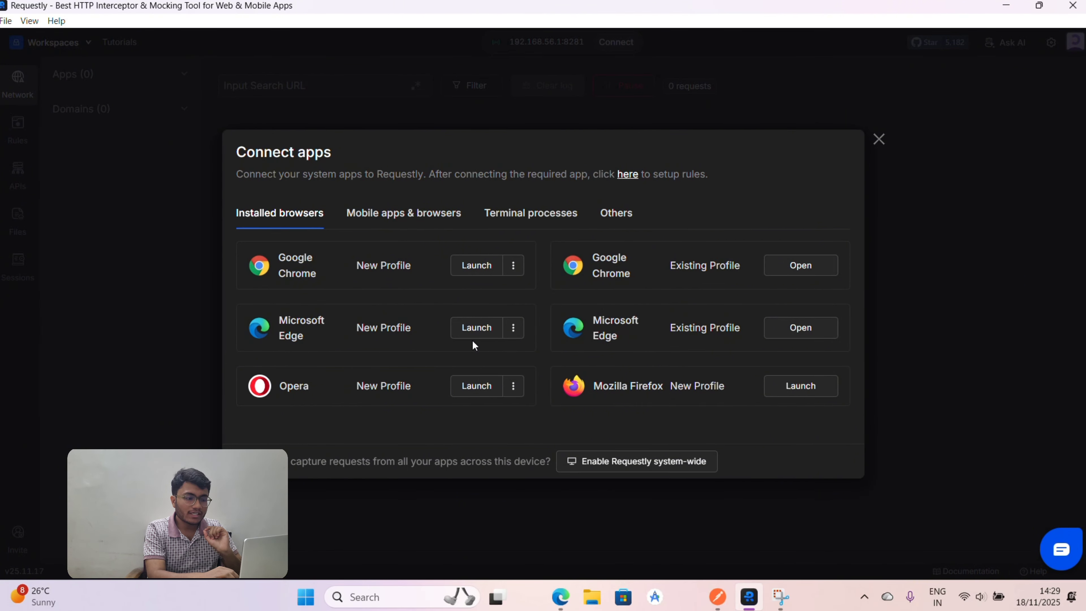
left_click(471, 330)
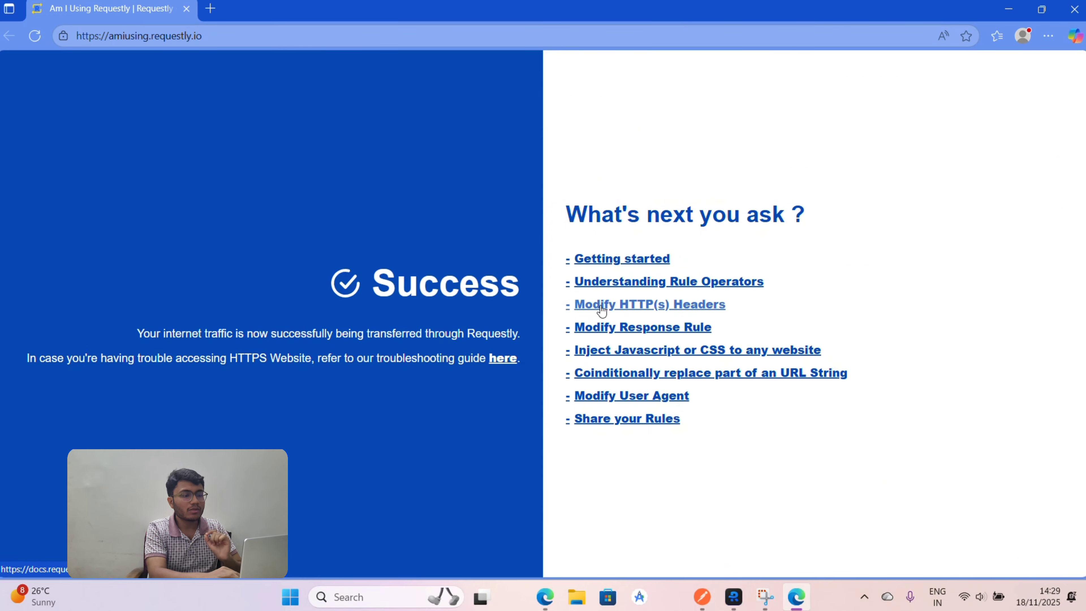
Return to Requestly, expand the list of captured apps and clear the traffic log.
key("alt+Tab")
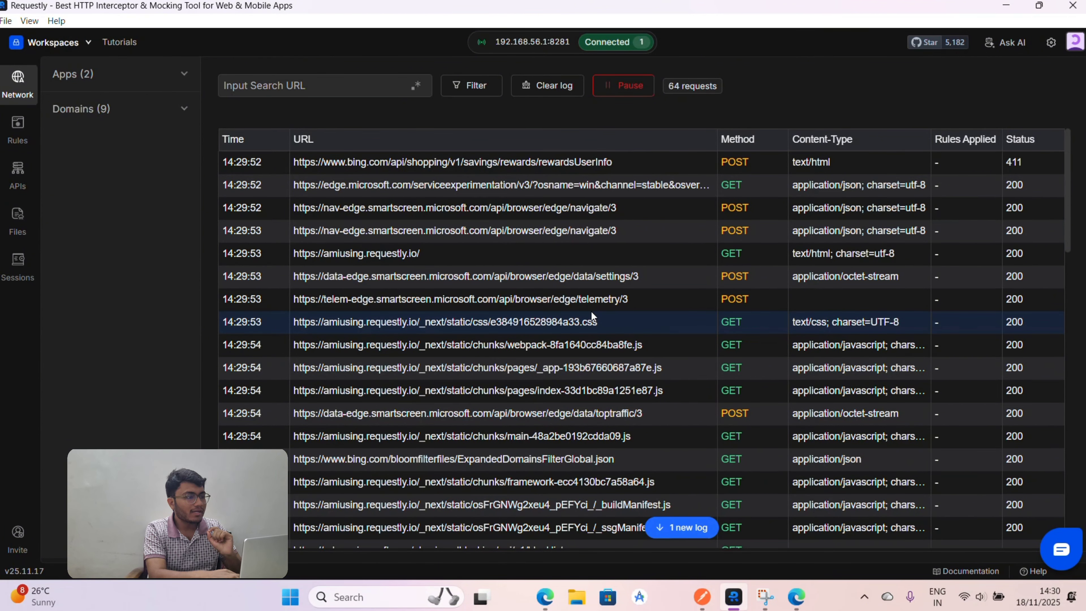
left_click(186, 76)
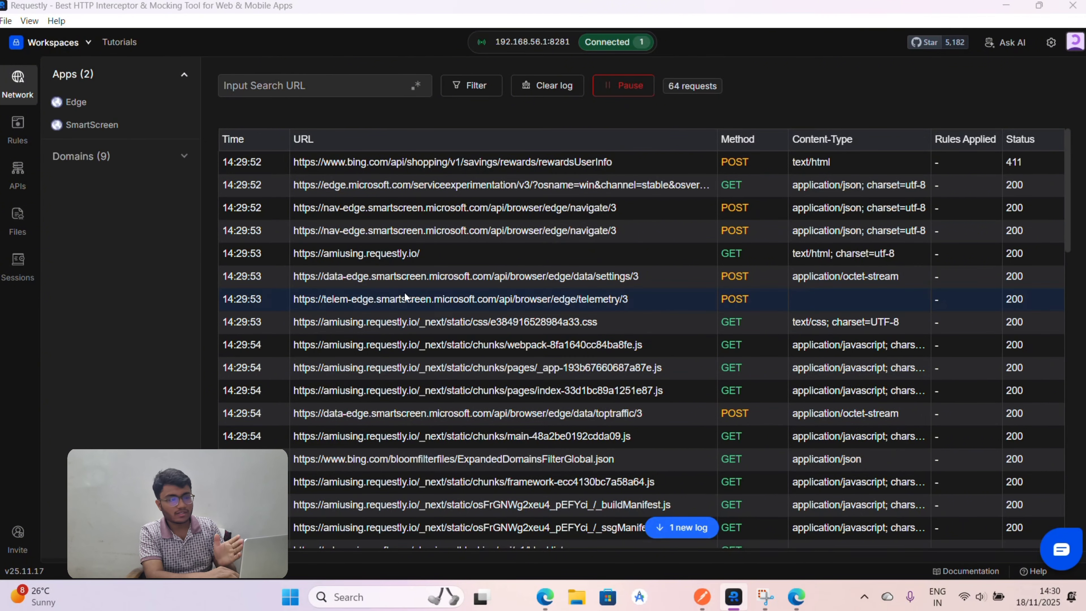
left_click(537, 92)
Switch to the connected Edge browser and load youtube.com in a new tab.
key("alt+Tab")
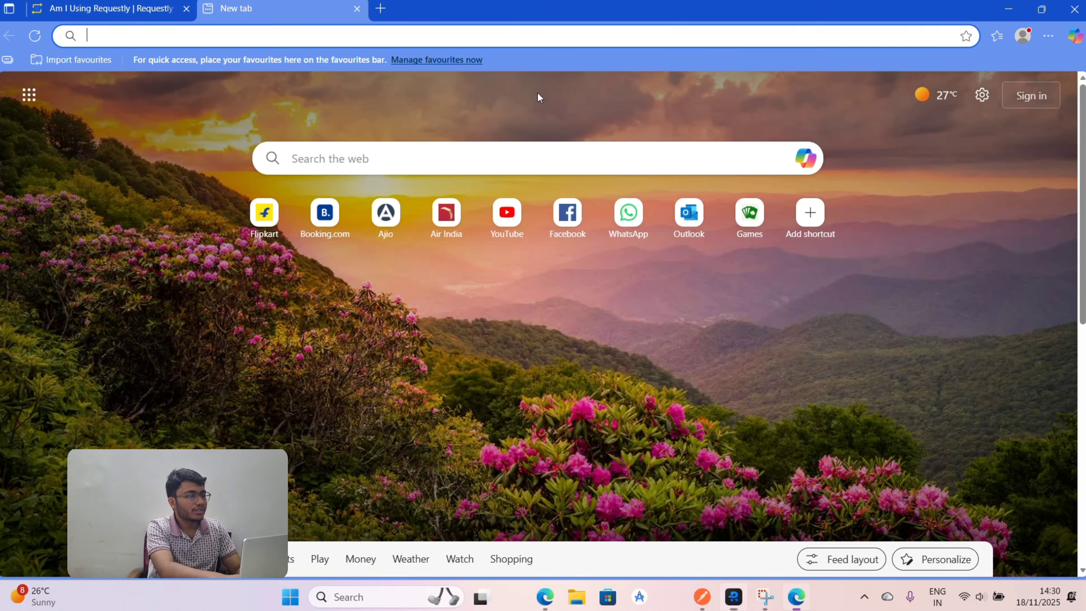
type("you")
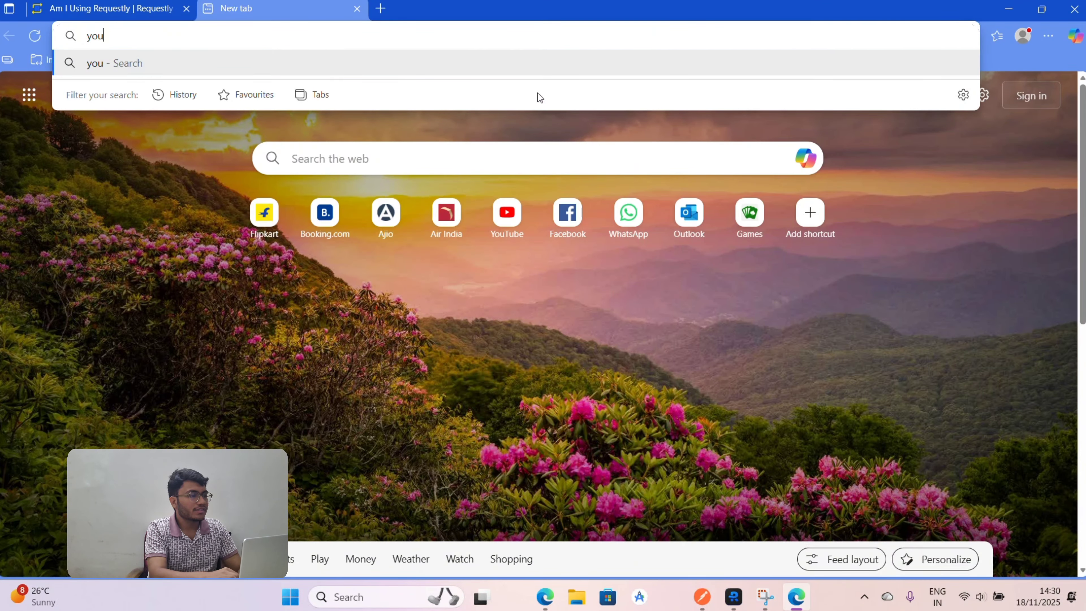
type("tube.com")
key("Return")
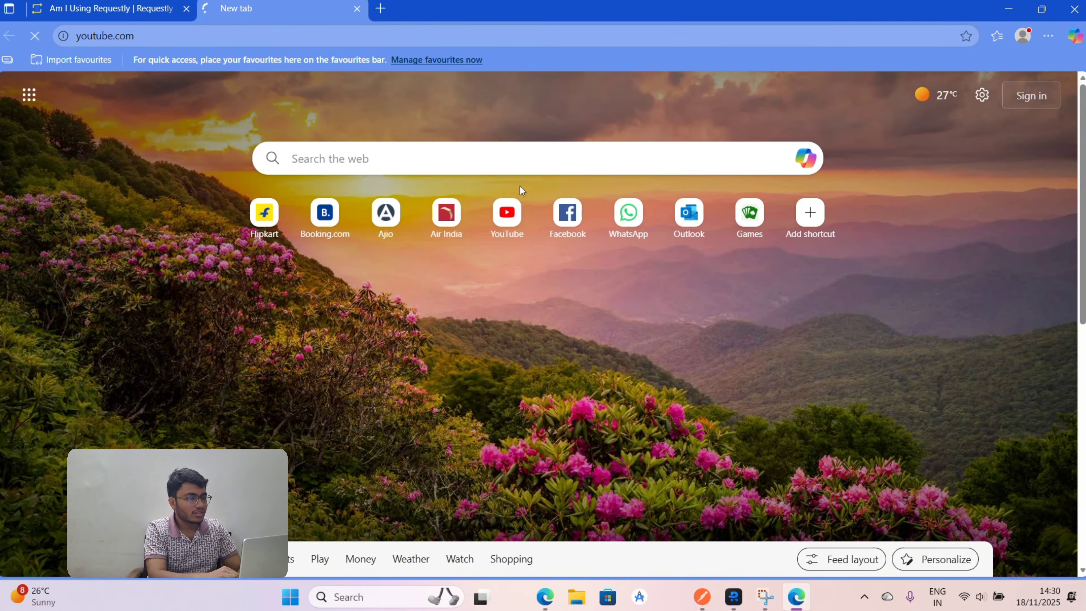
Back in Requestly, examine the headers, payload, body and preview of the captured AA1u1IBv.img request.
key("alt+Tab")
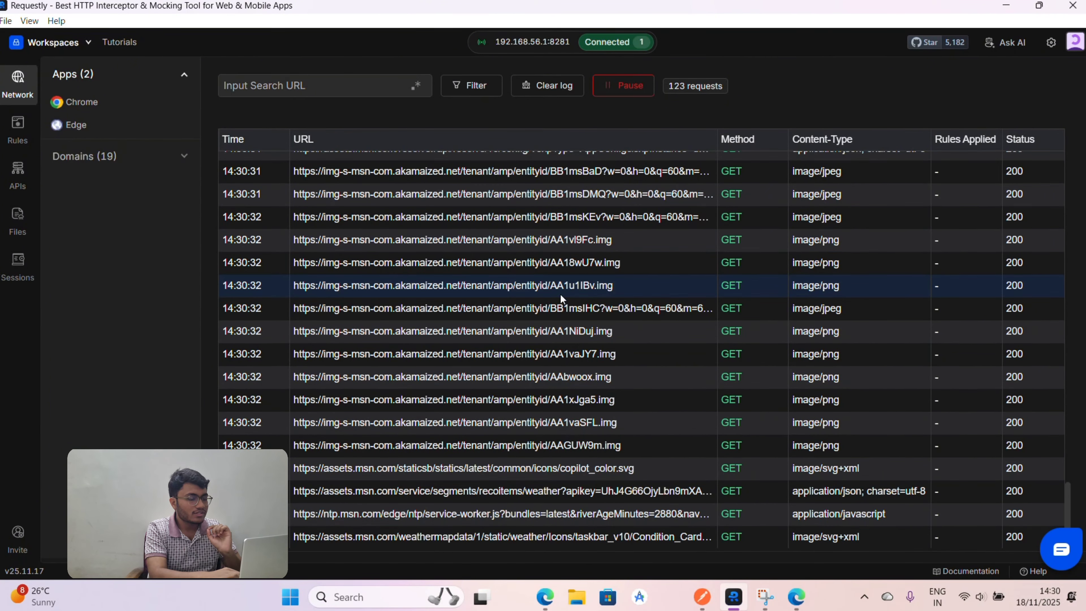
left_click(560, 293)
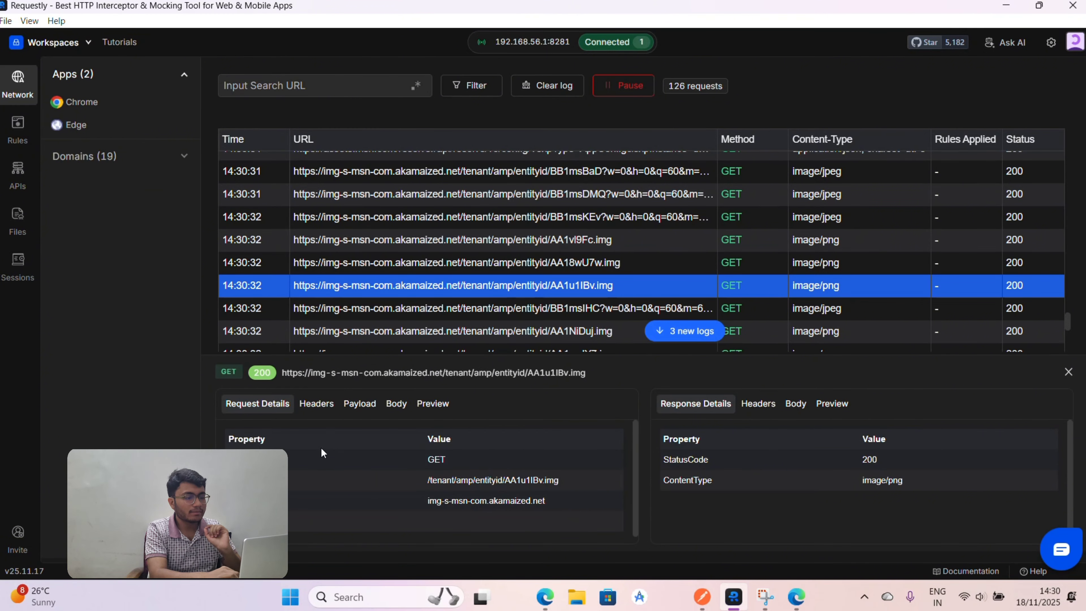
left_click(324, 405)
left_click(371, 413)
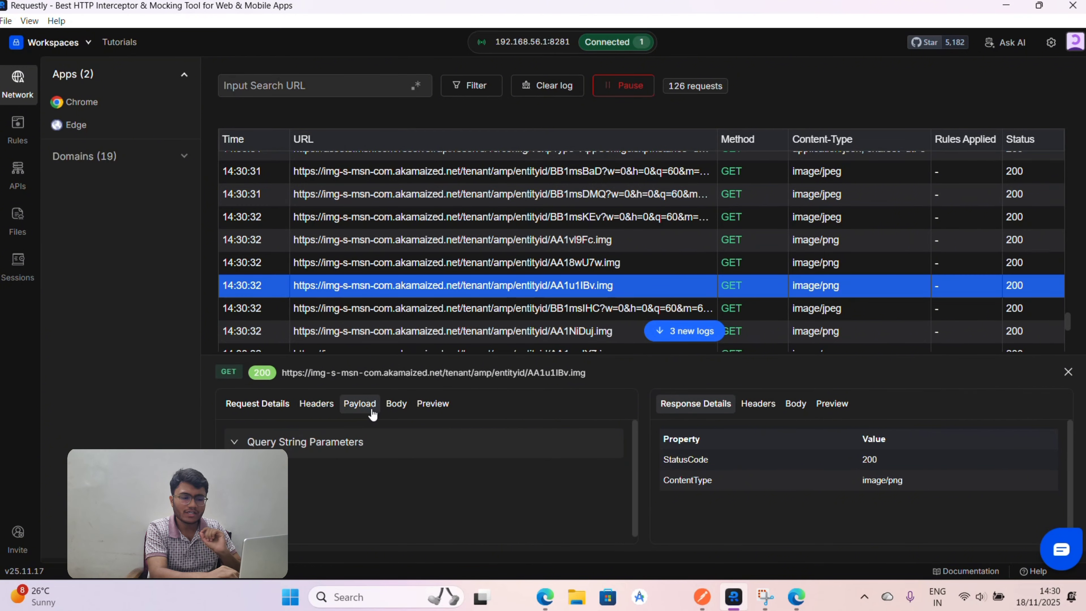
left_click(396, 404)
left_click(433, 404)
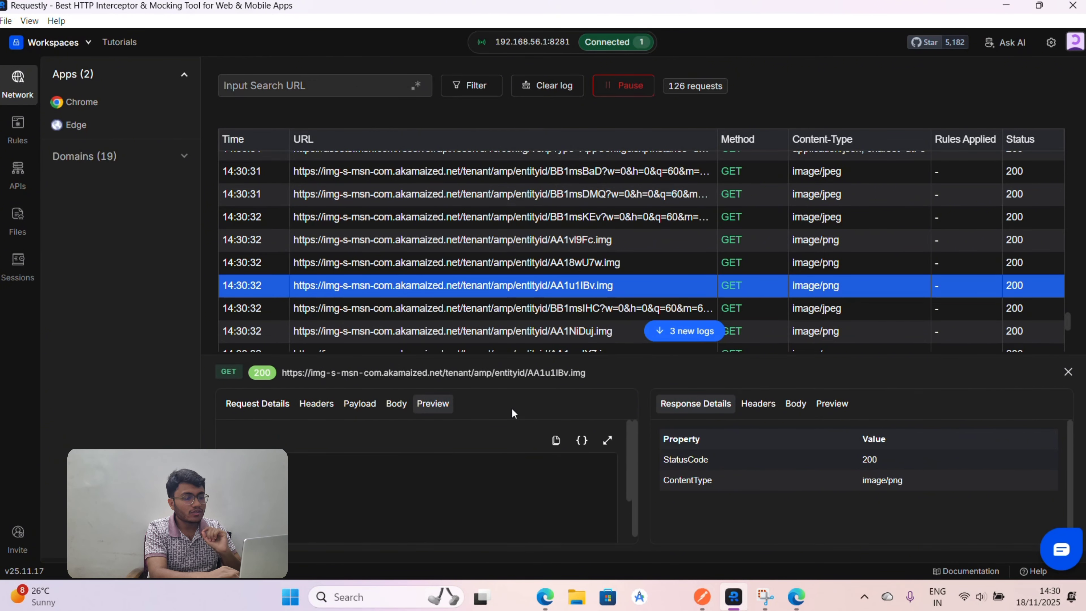
left_click(347, 405)
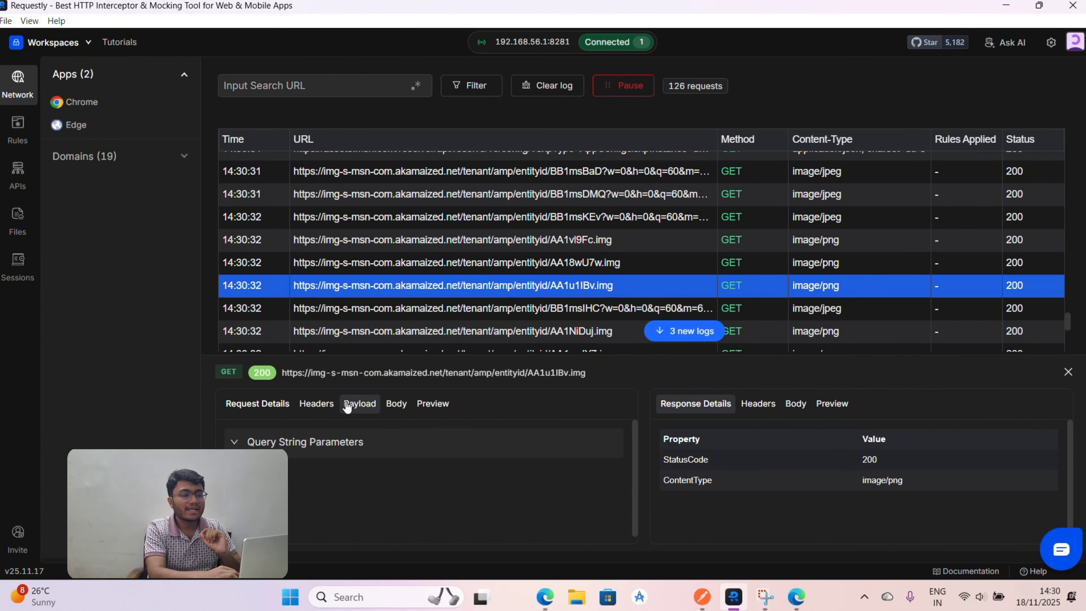
Open the AA1u1IBv.img request for Edit and Replay and disable its sec-ch-ua-platform header.
right_click(465, 292)
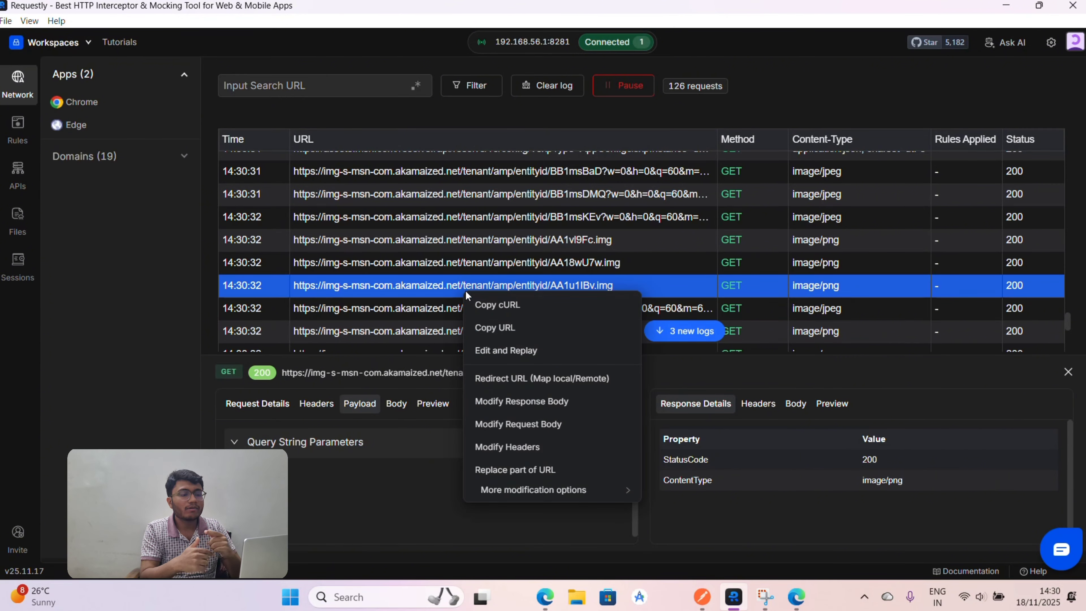
left_click(493, 350)
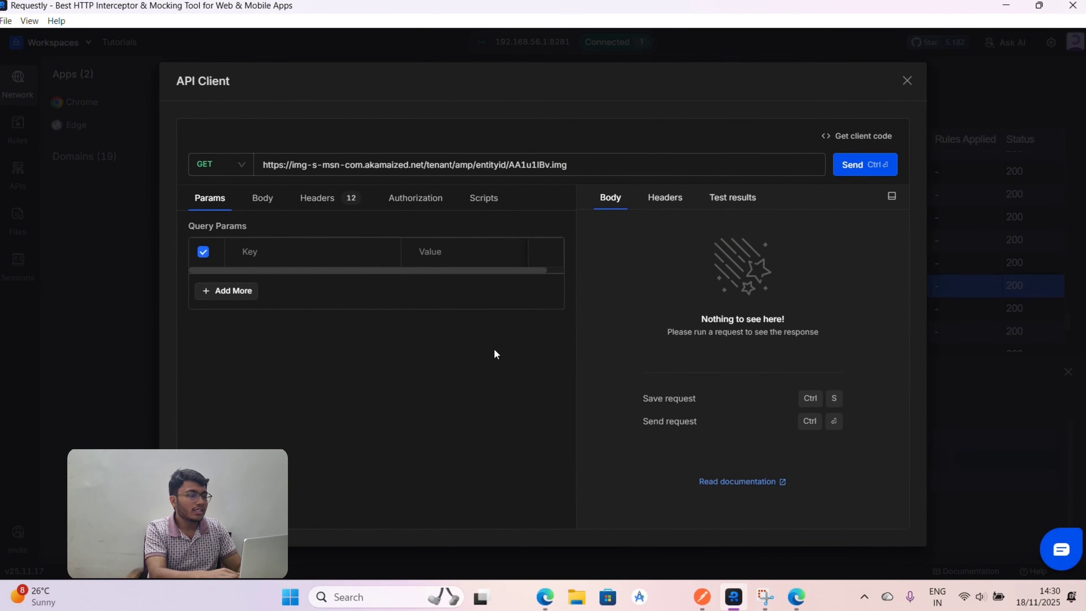
left_click(316, 197)
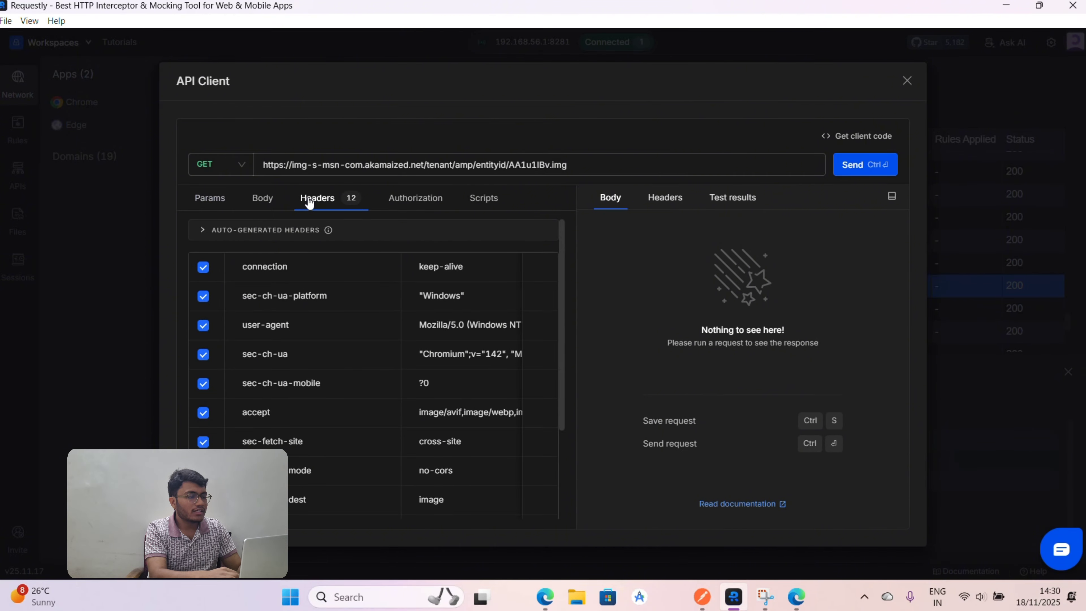
left_click(203, 296)
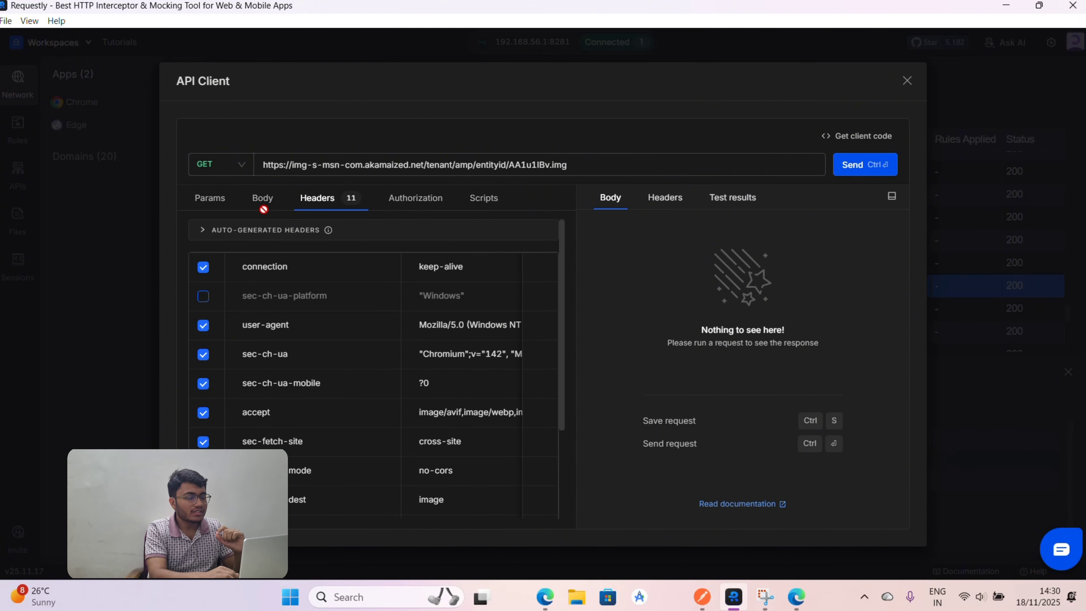
Check the replayed request's authorization settings, send the edited request and close the API client.
left_click(419, 200)
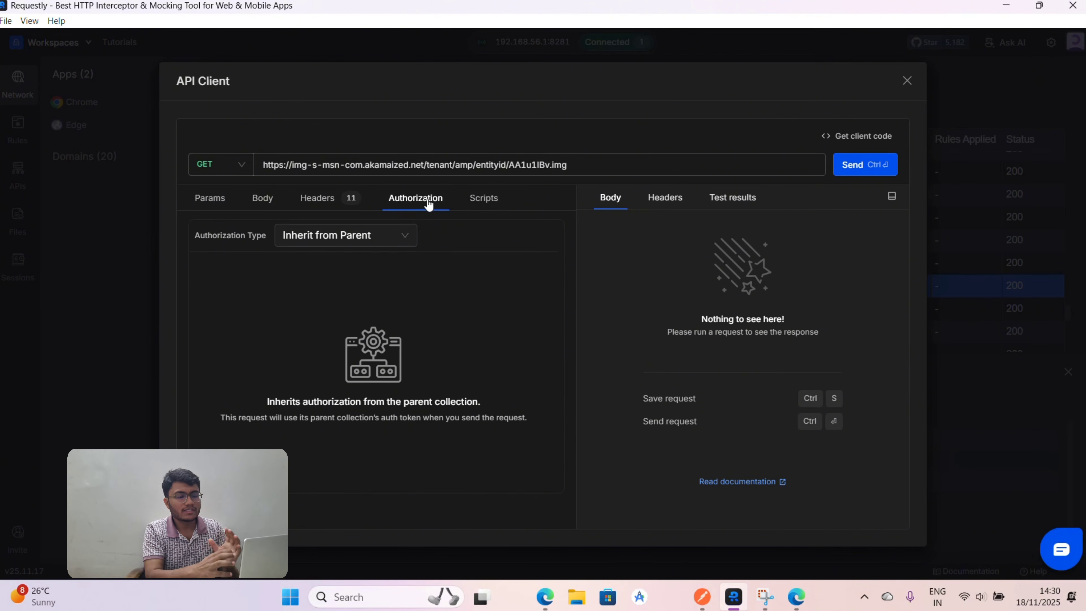
left_click(348, 197)
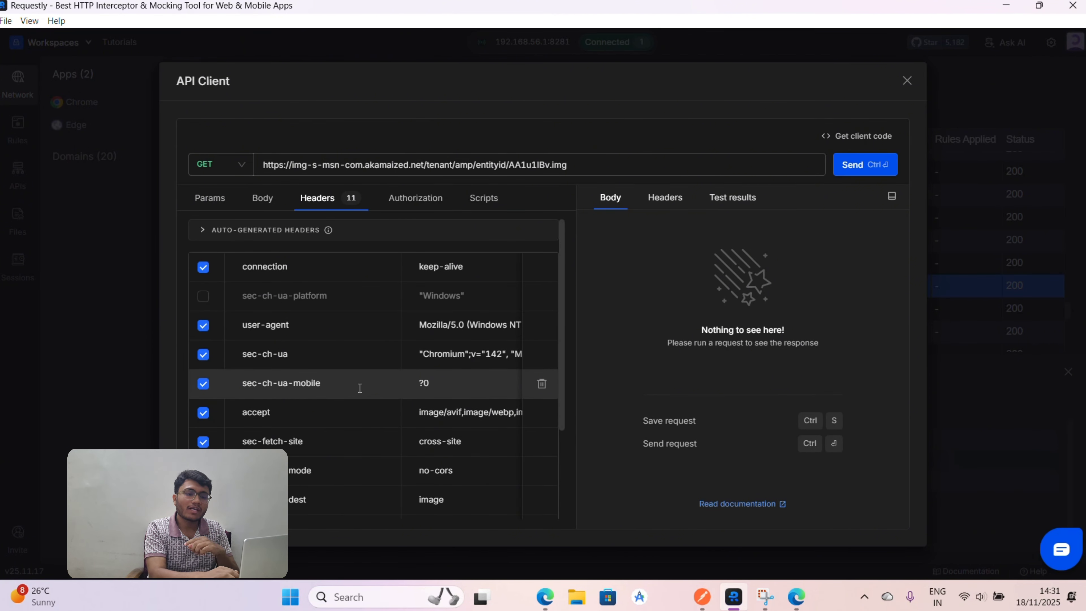
left_click(851, 169)
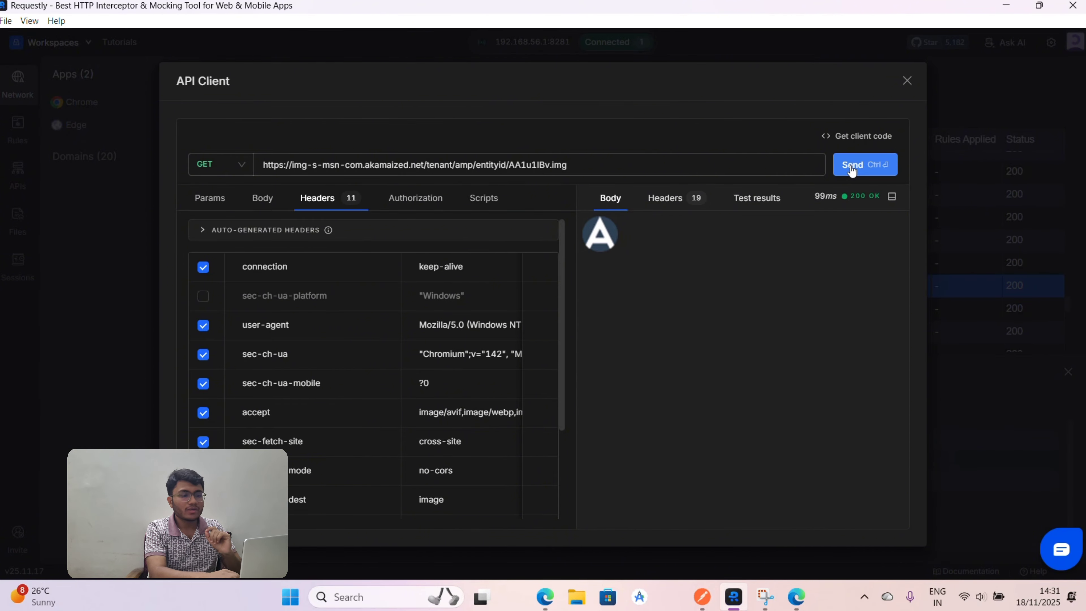
left_click(908, 80)
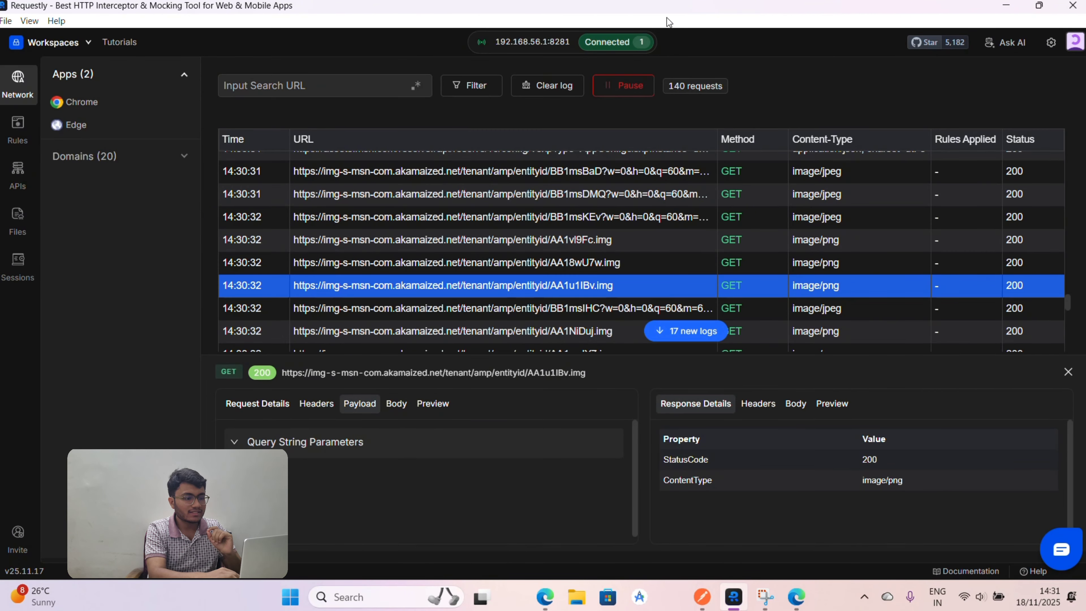
Disconnect Microsoft Edge from the connected apps and close the connection dialog.
left_click(642, 42)
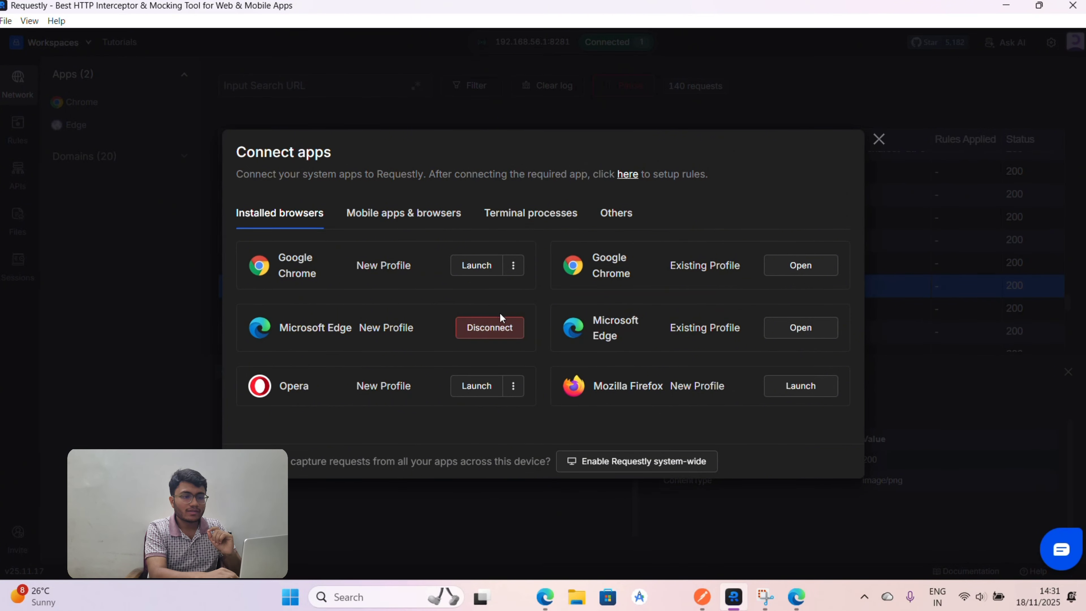
left_click(491, 329)
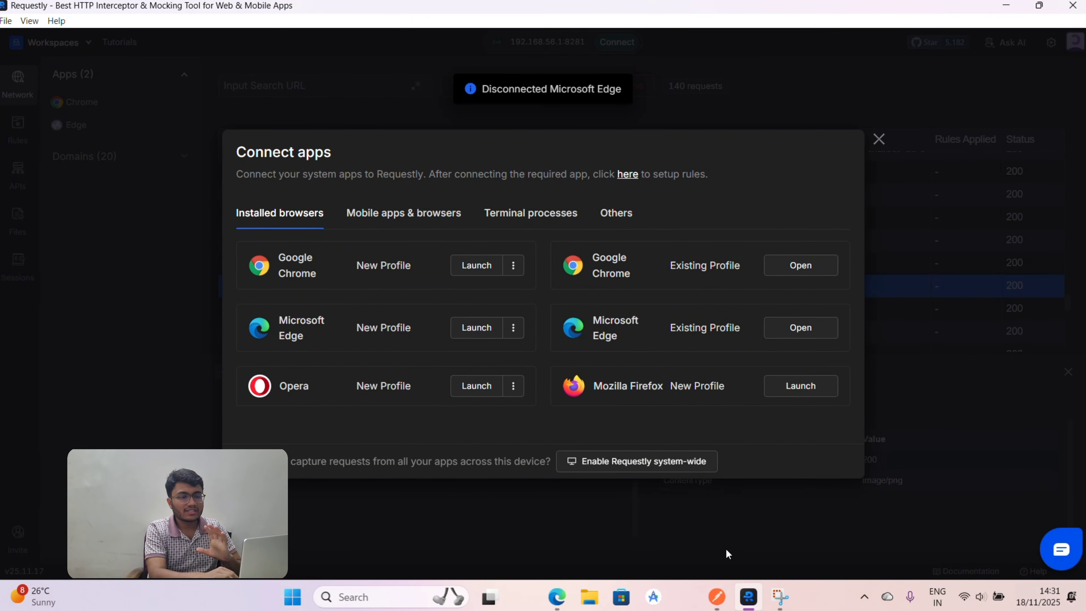
left_click(879, 140)
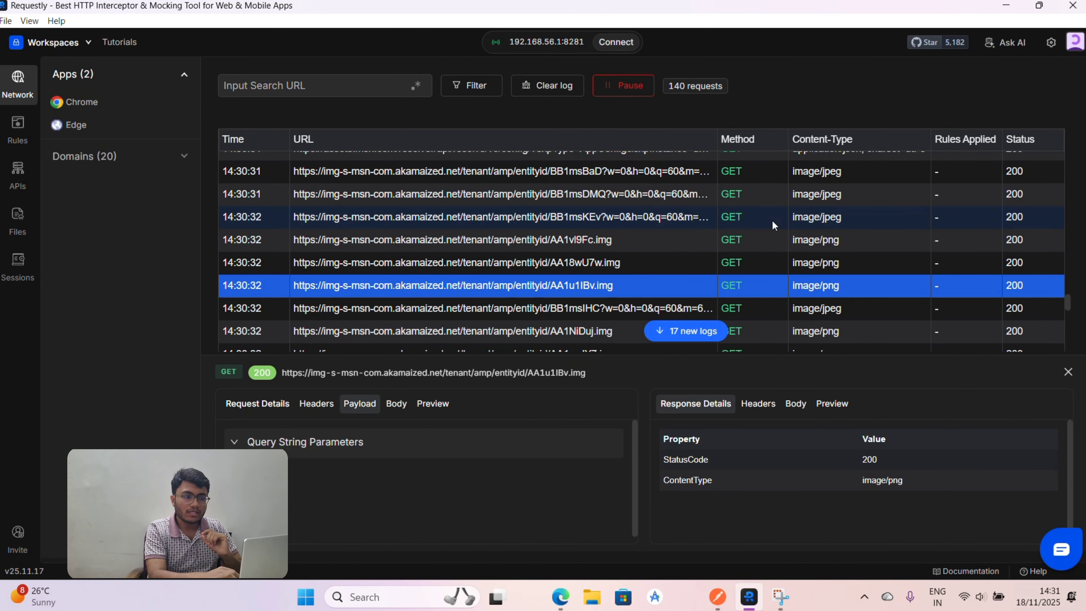
Clear the traffic log and enable Requestly system-wide to capture requests from the whole device.
left_click(557, 95)
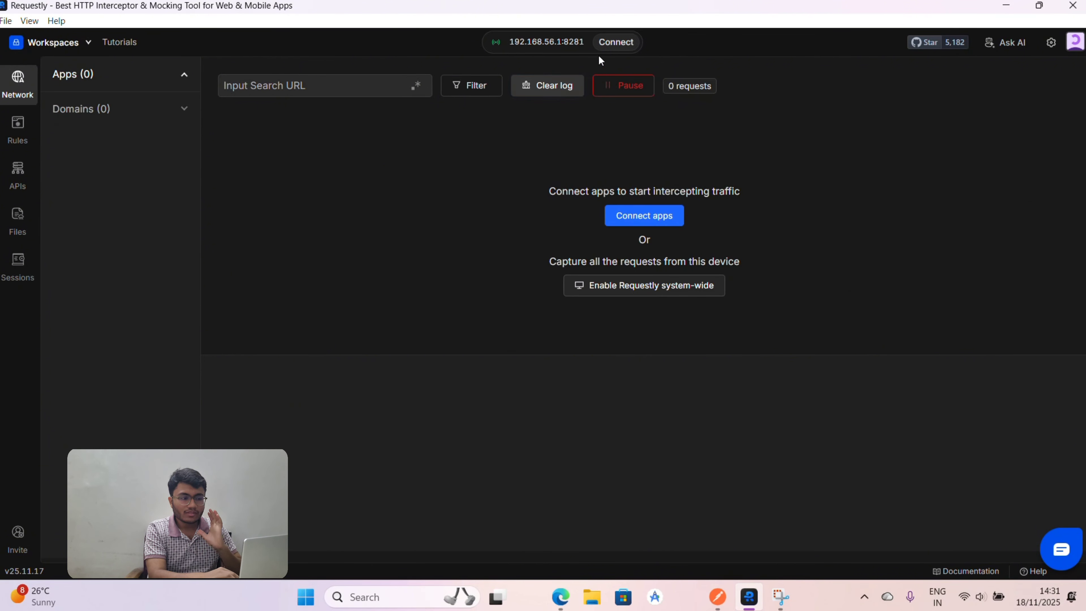
left_click(614, 52)
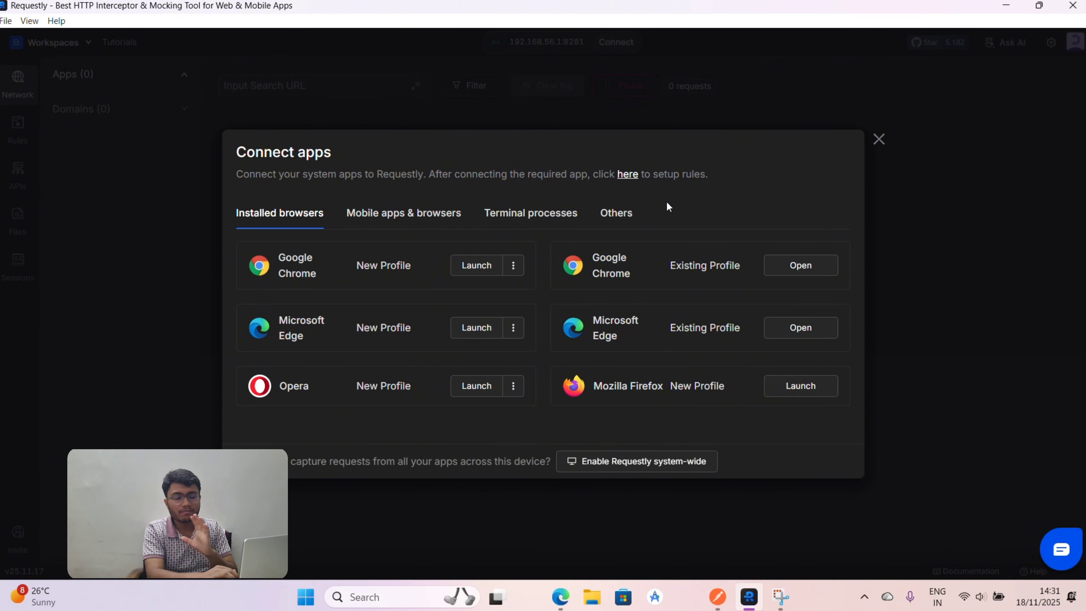
left_click(610, 463)
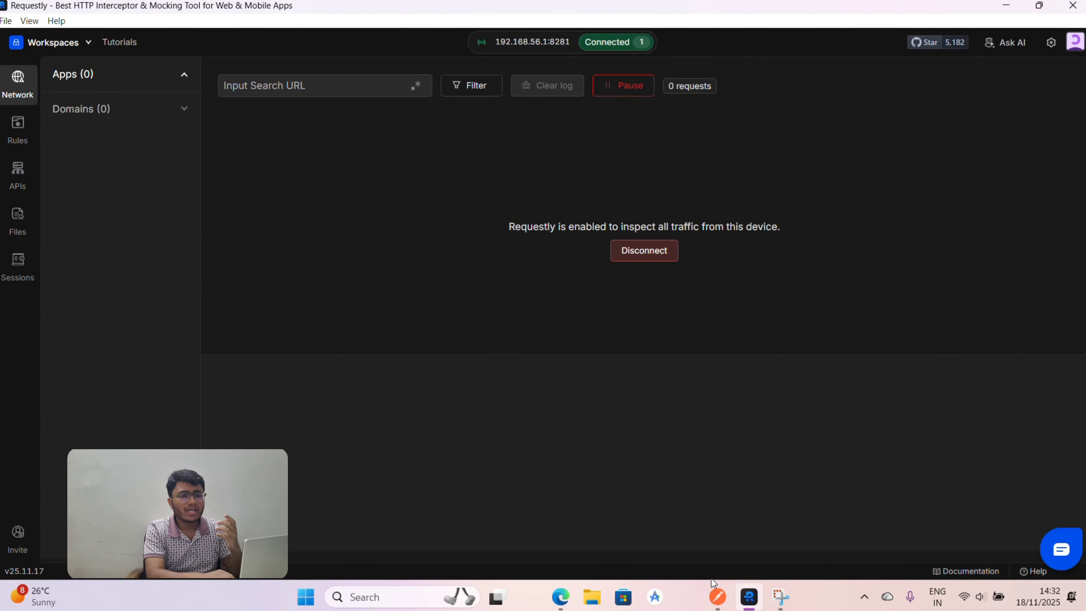
left_click(720, 603)
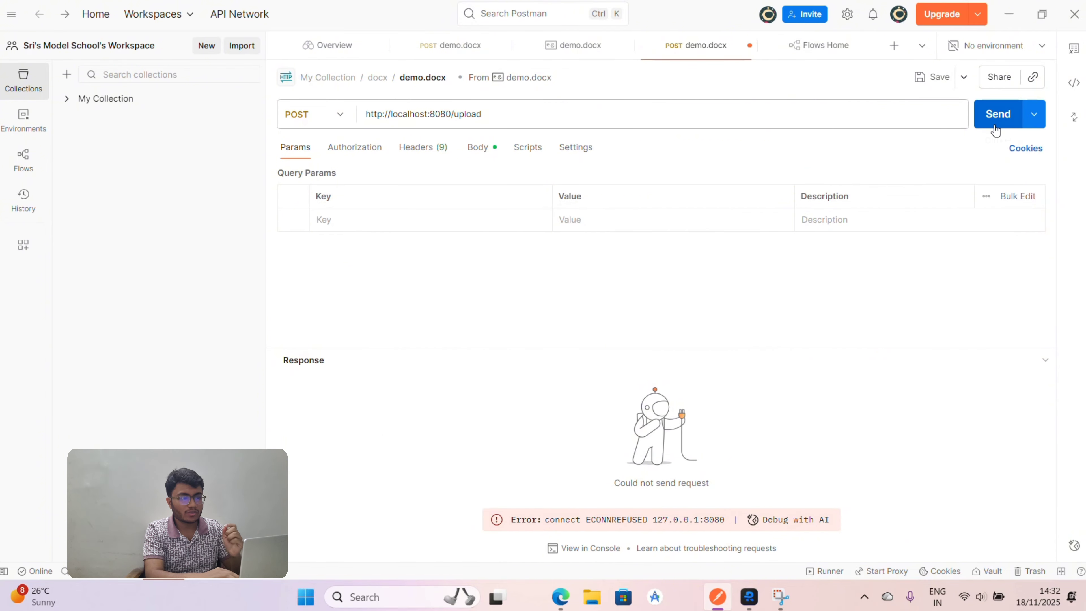
left_click(986, 122)
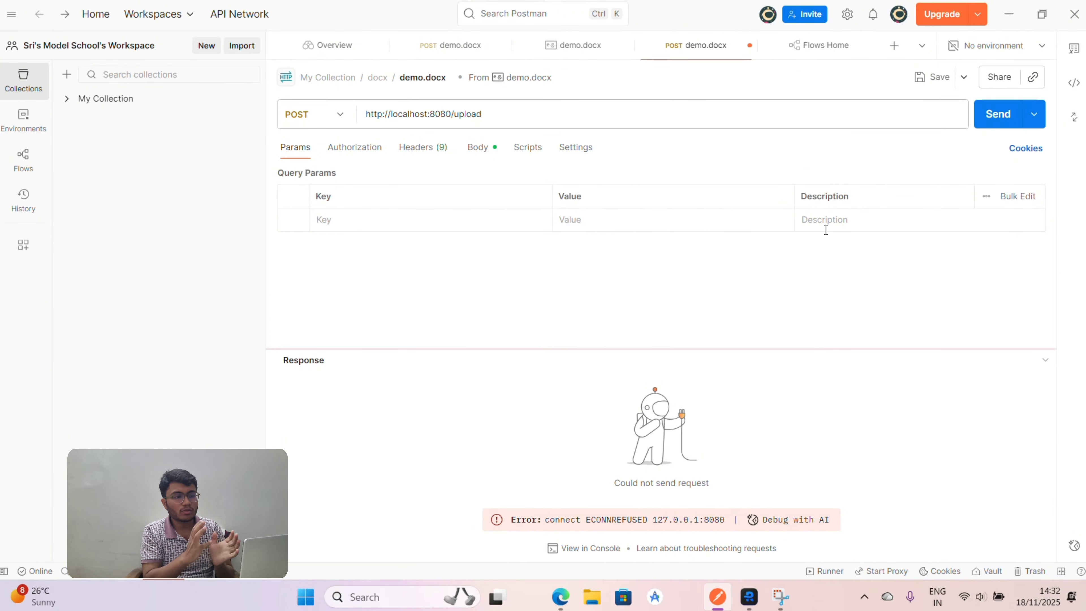
key("alt+Tab")
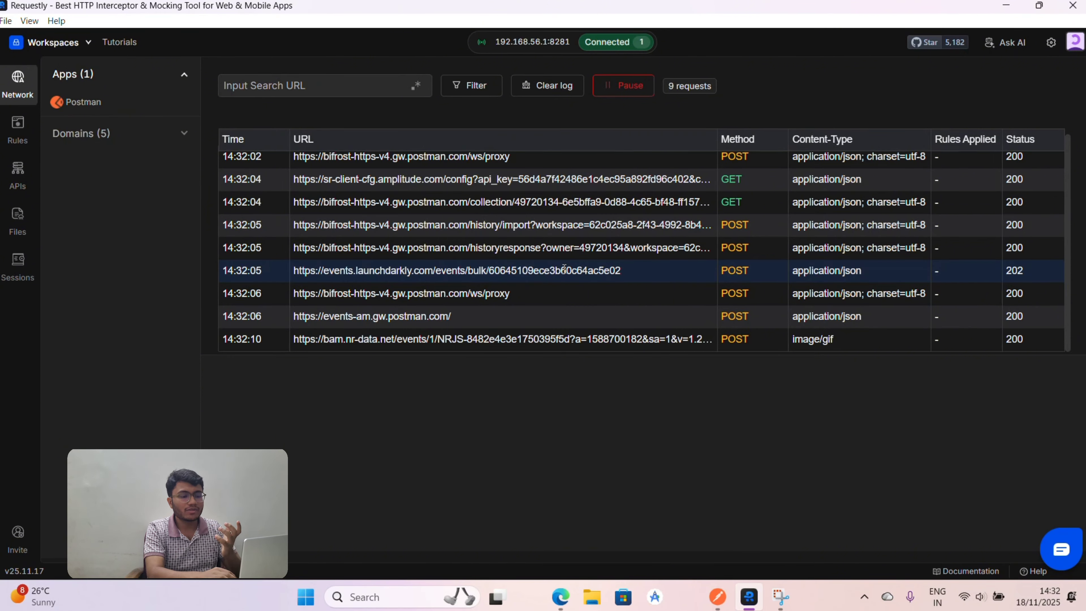
Inspect the response headers, preview and details of the captured events.launchdarkly.com POST request.
left_click(491, 268)
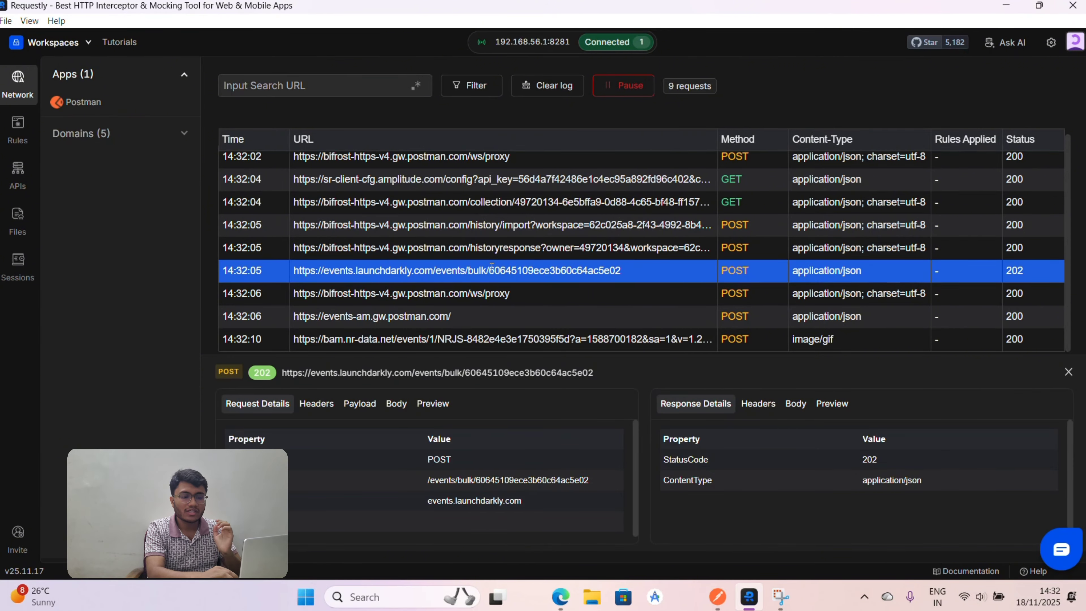
left_click(772, 410)
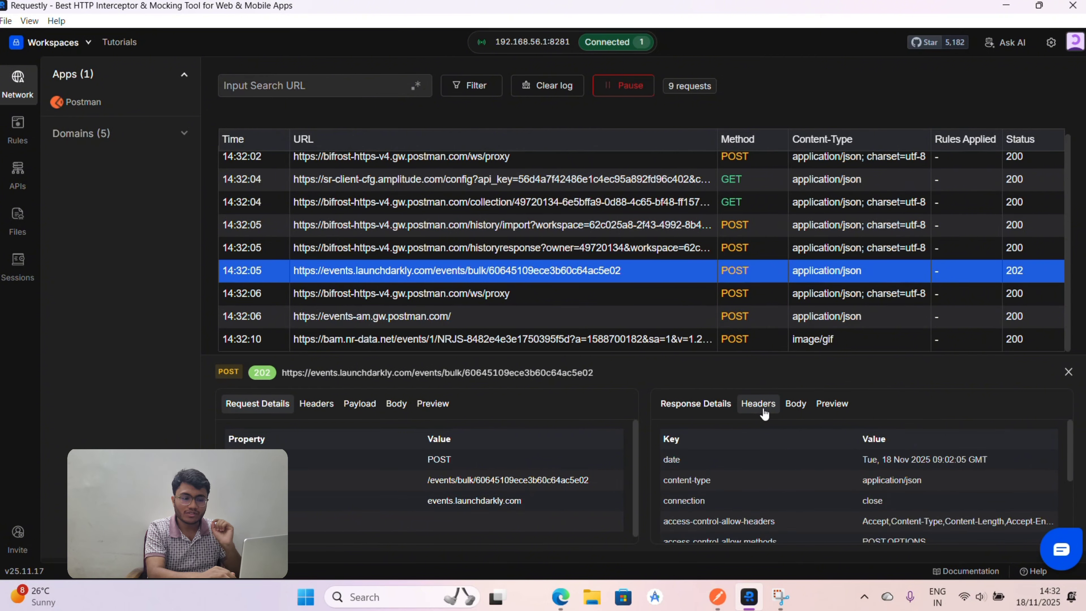
left_click(829, 404)
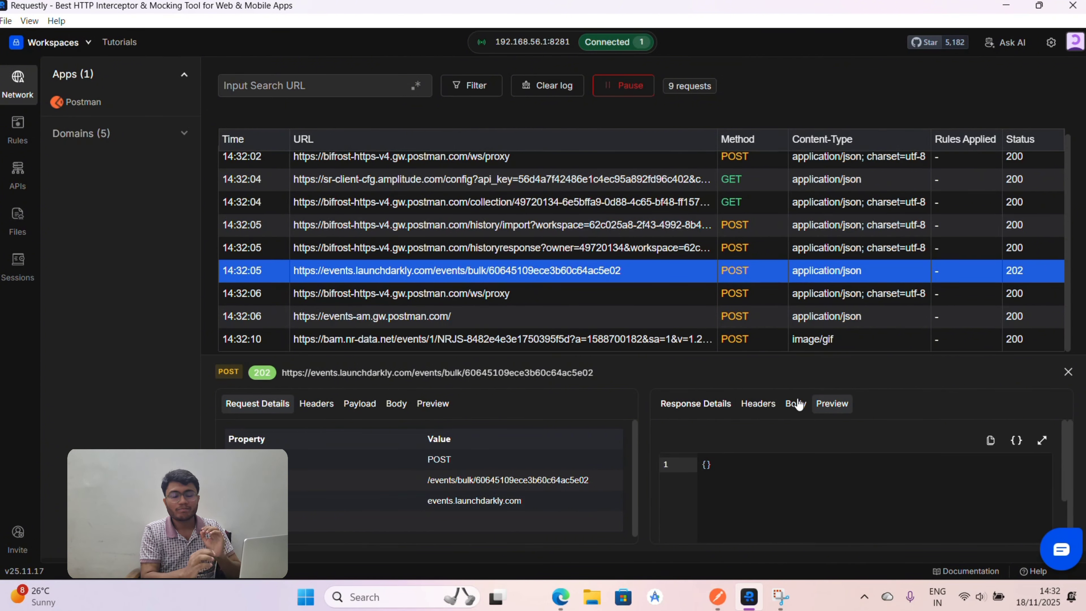
left_click(707, 404)
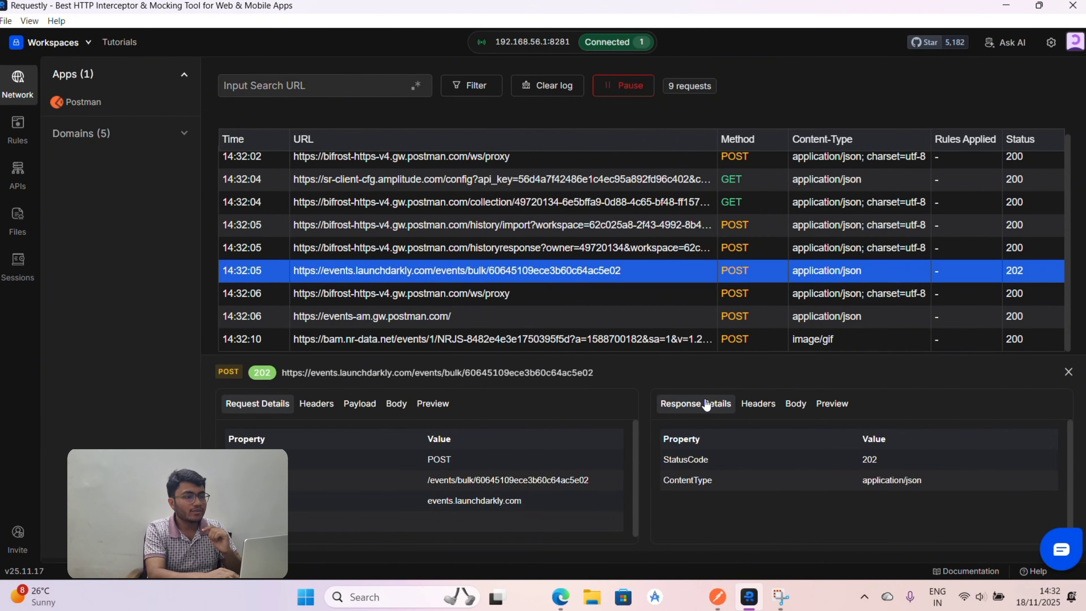
Disconnect the system-wide traffic capture and show the connection options for terminal processes.
left_click(641, 46)
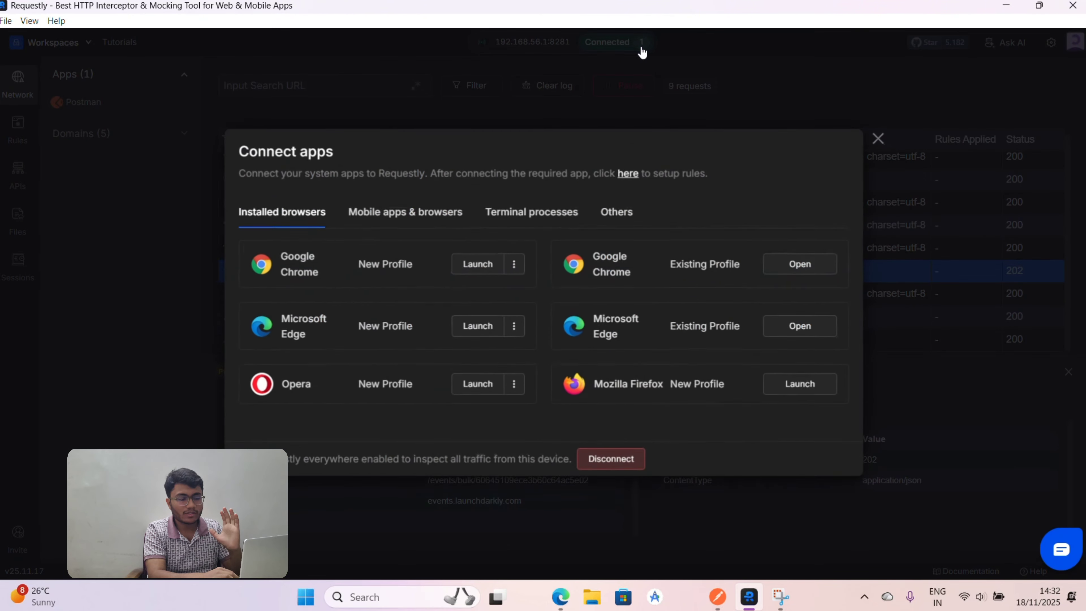
left_click(606, 461)
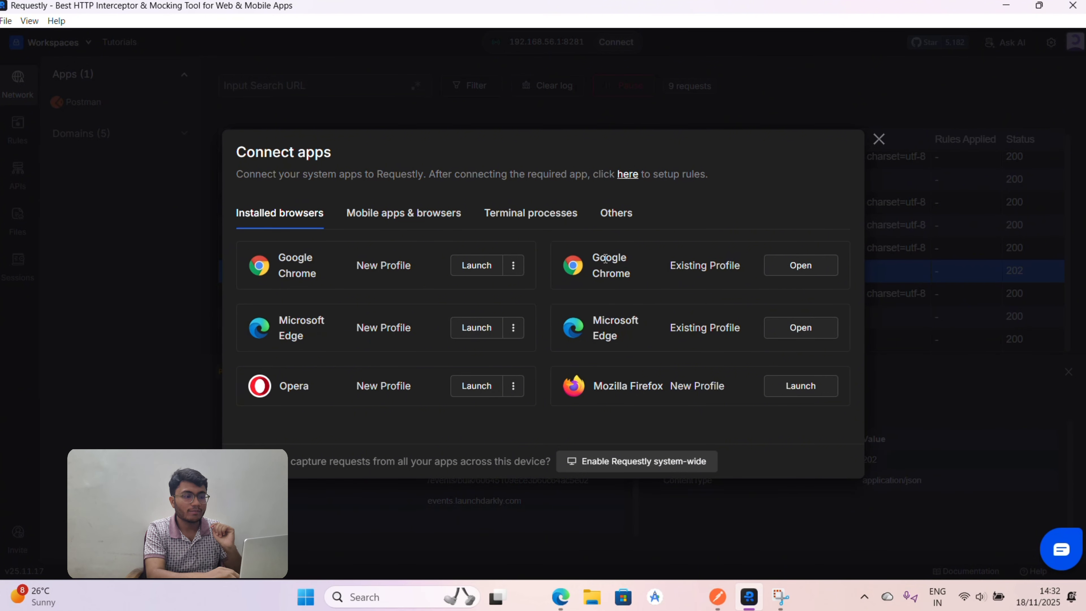
left_click(516, 214)
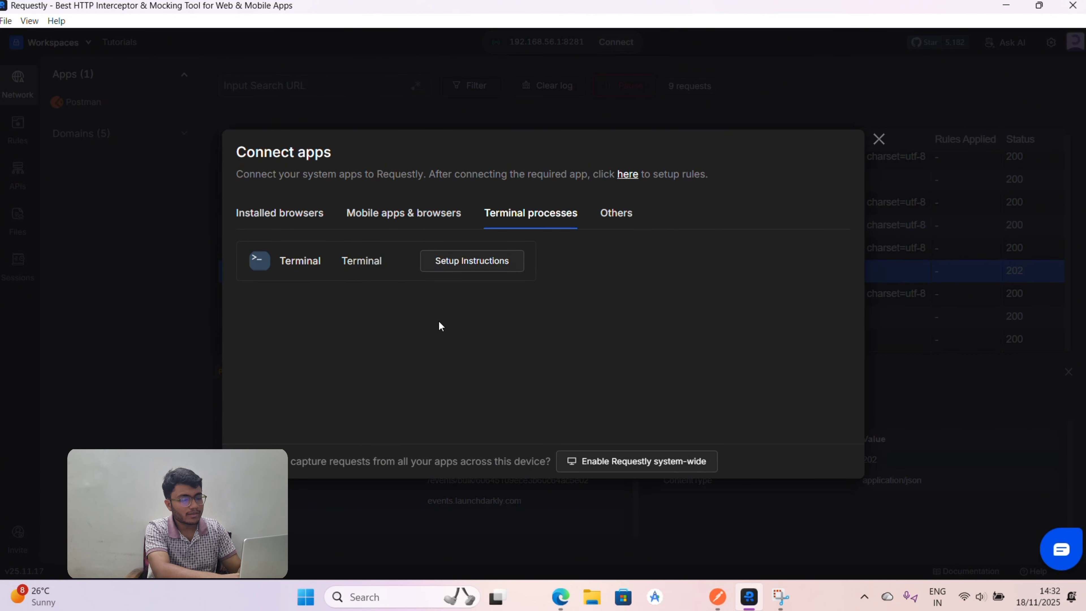
Open a Command Prompt window, move it lower on the screen and return to Requestly's connection dialog.
key("super")
type("cmd")
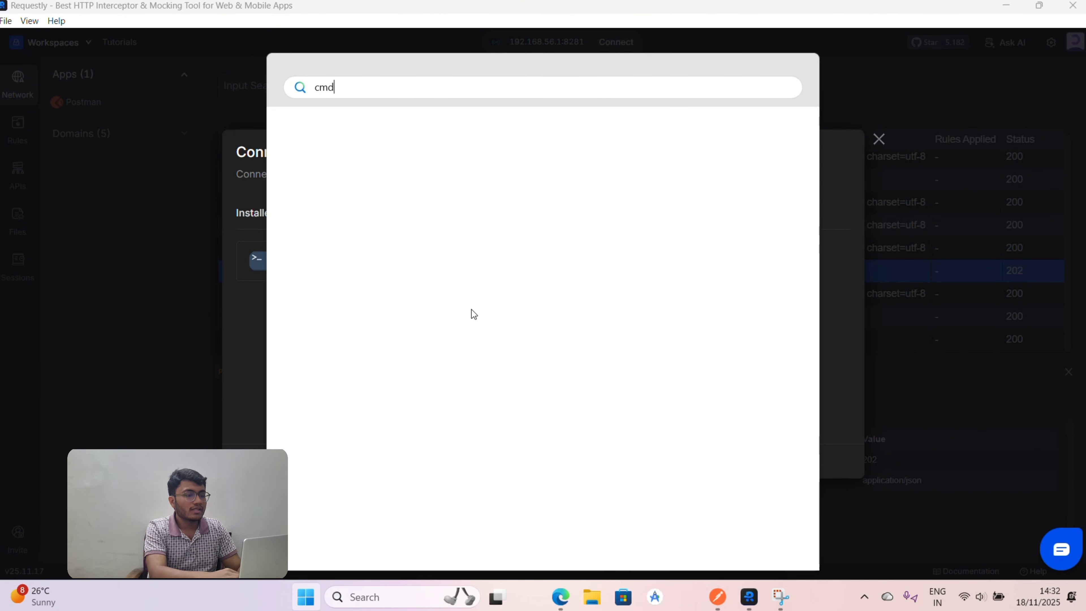
key("Return")
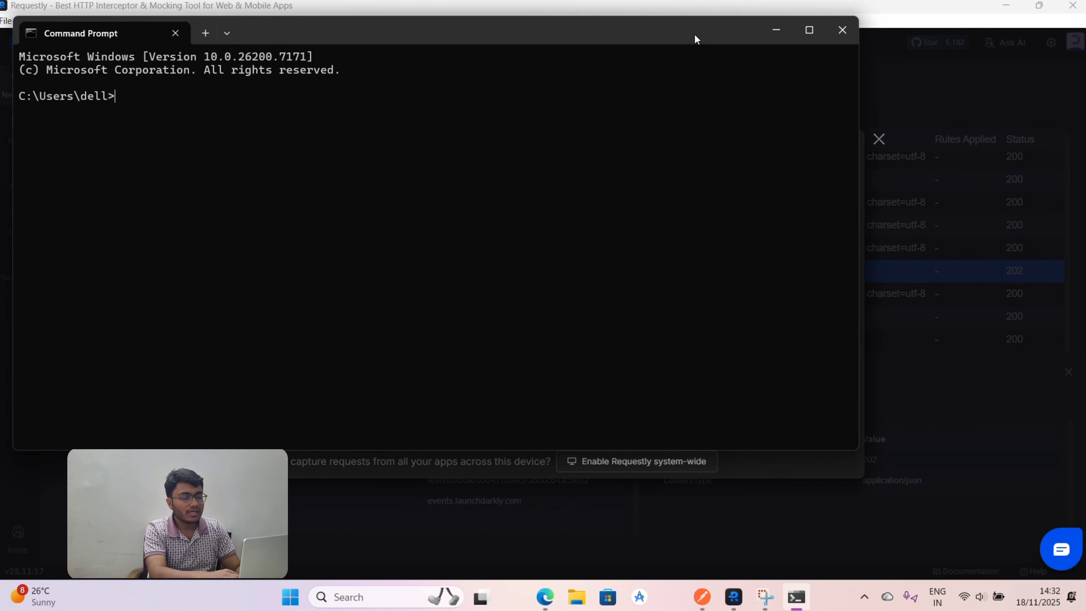
left_click_drag(693, 33, 717, 279)
left_click(684, 250)
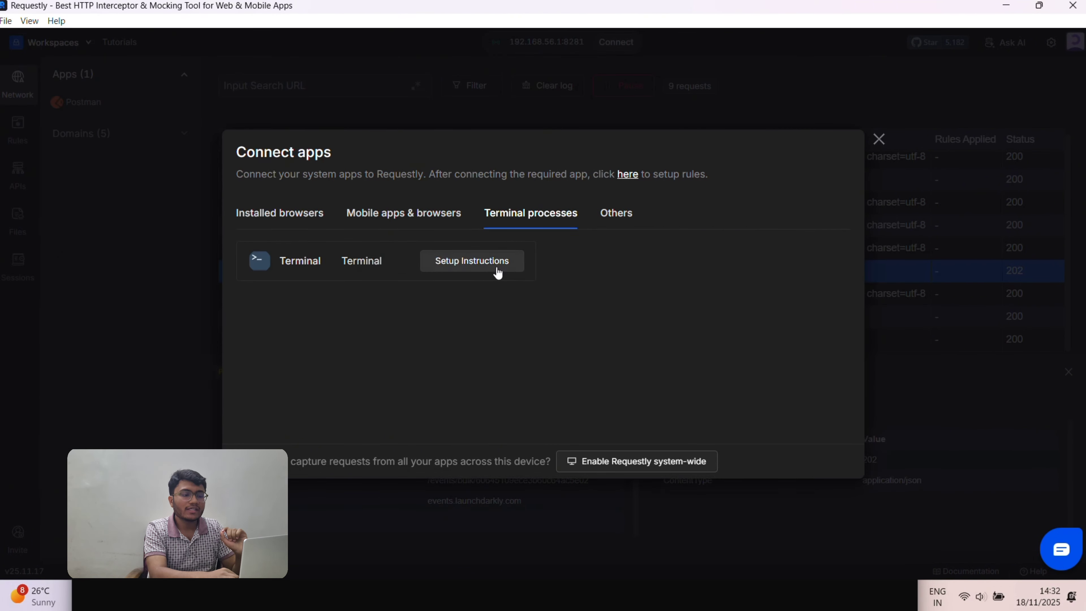
Try to run the copied terminal proxy setup command ". <(curl -sS localhost:7040/tpsetup)" in Command Prompt.
left_click(489, 263)
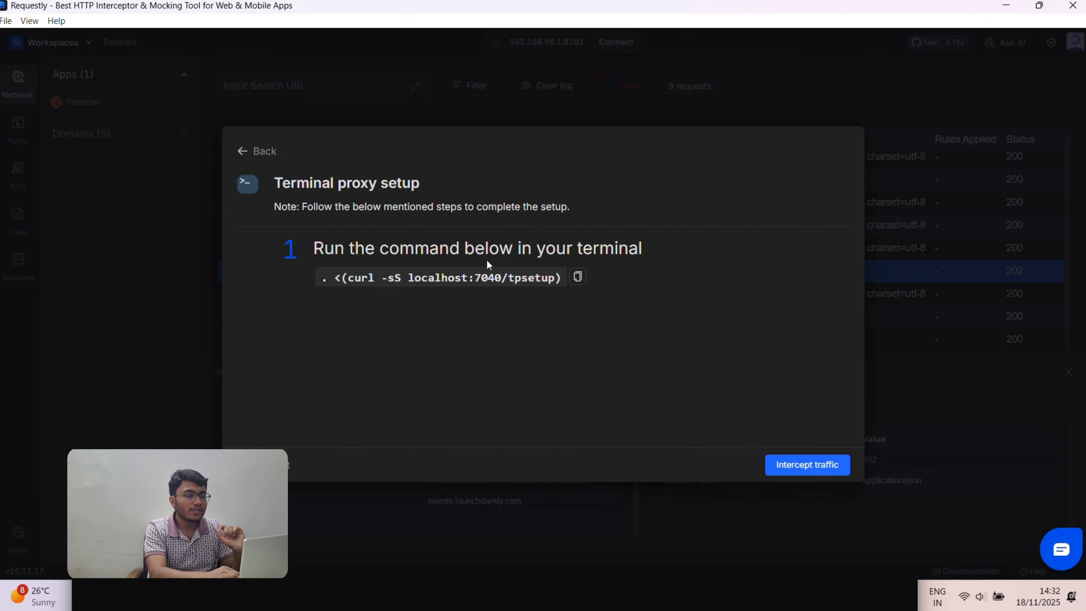
left_click(577, 278)
key("alt+Tab")
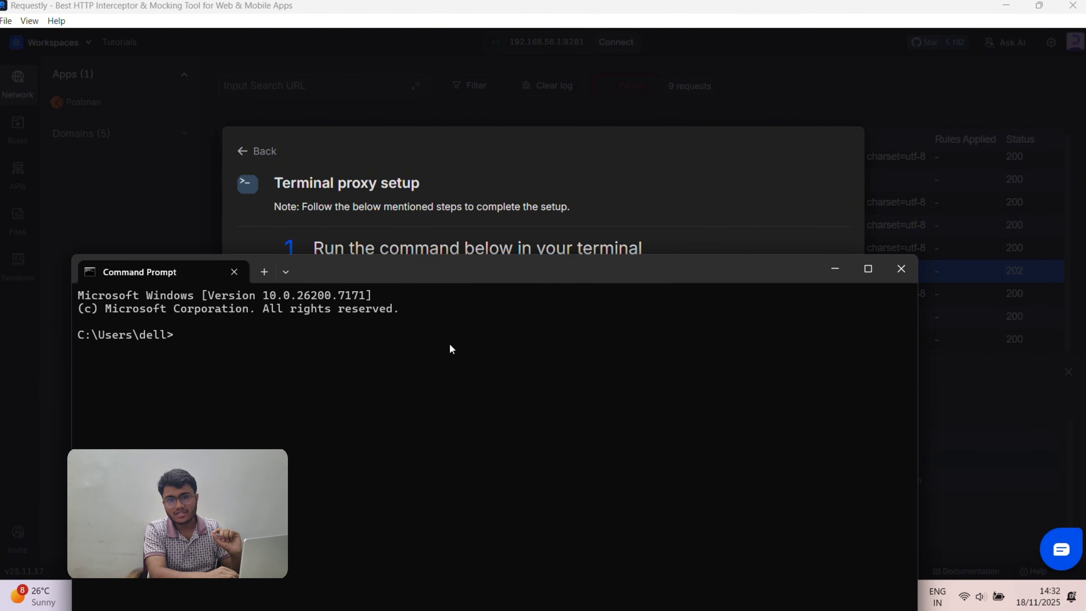
key("ctrl+v")
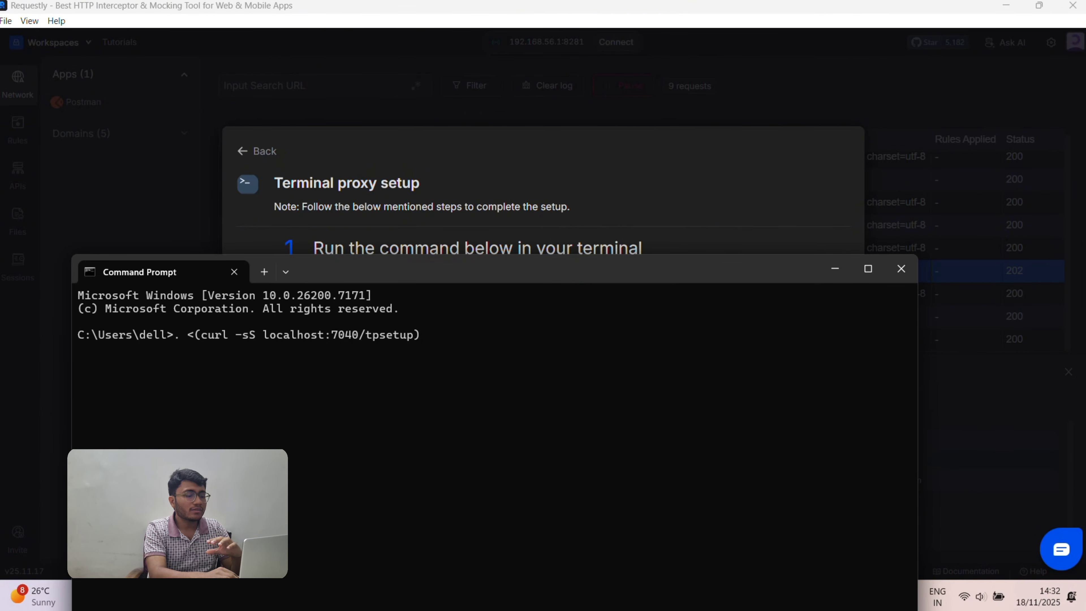
key("Return")
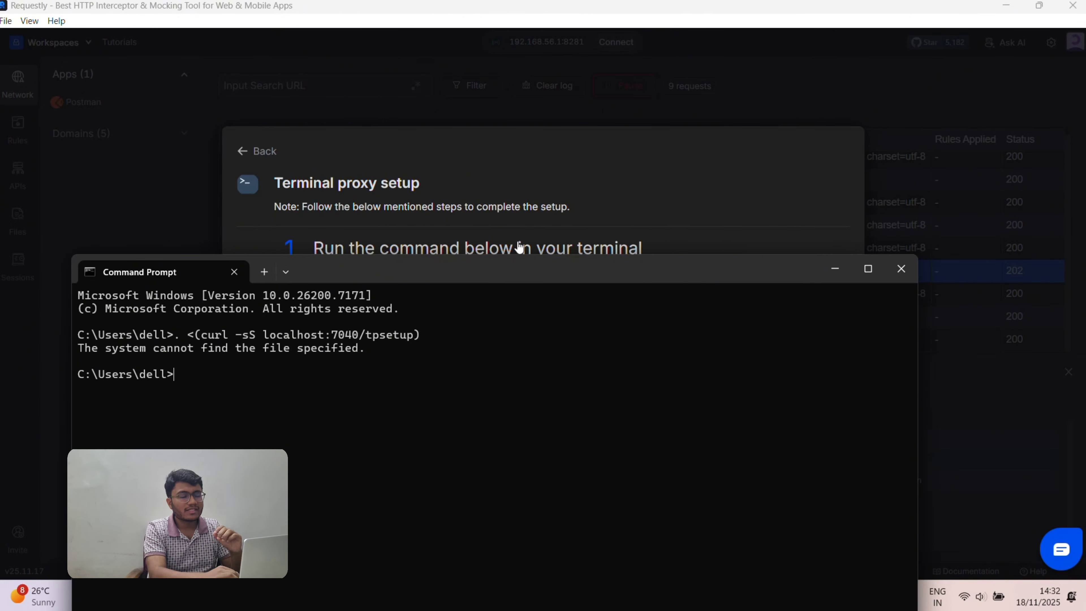
Switch to the Claude chat in Edge and copy the Command Prompt version of the terminal setup command.
left_click(564, 231)
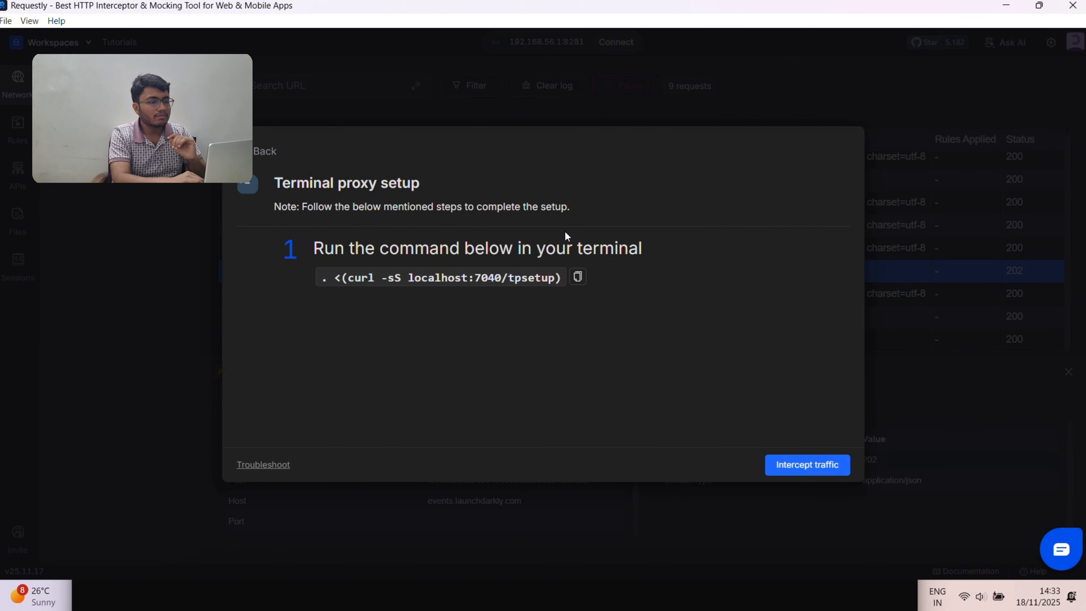
key("alt+Tab")
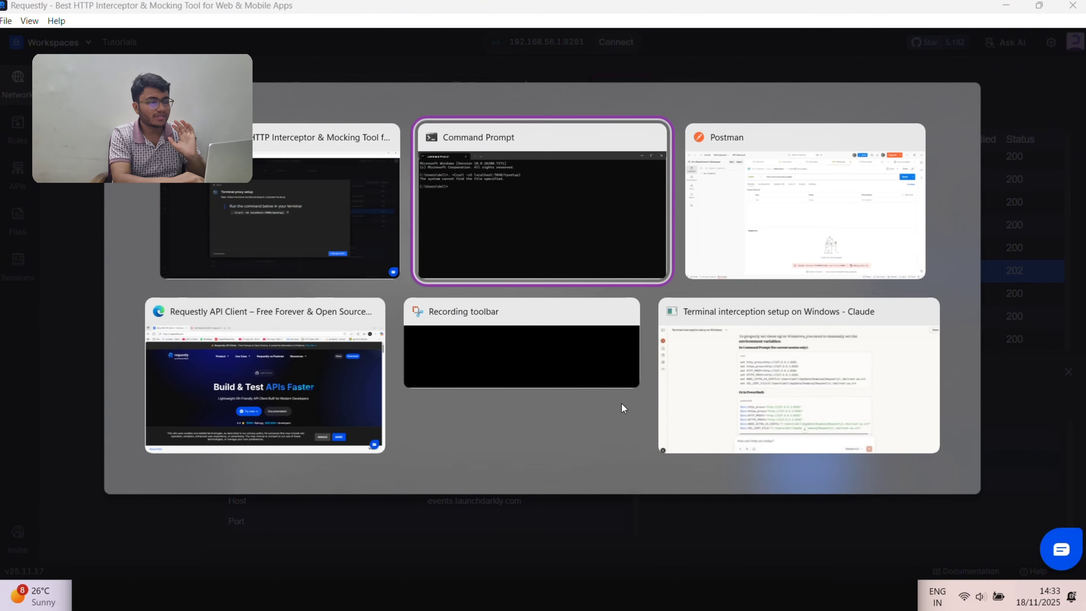
key("alt+Tab")
key("alt+Tab")
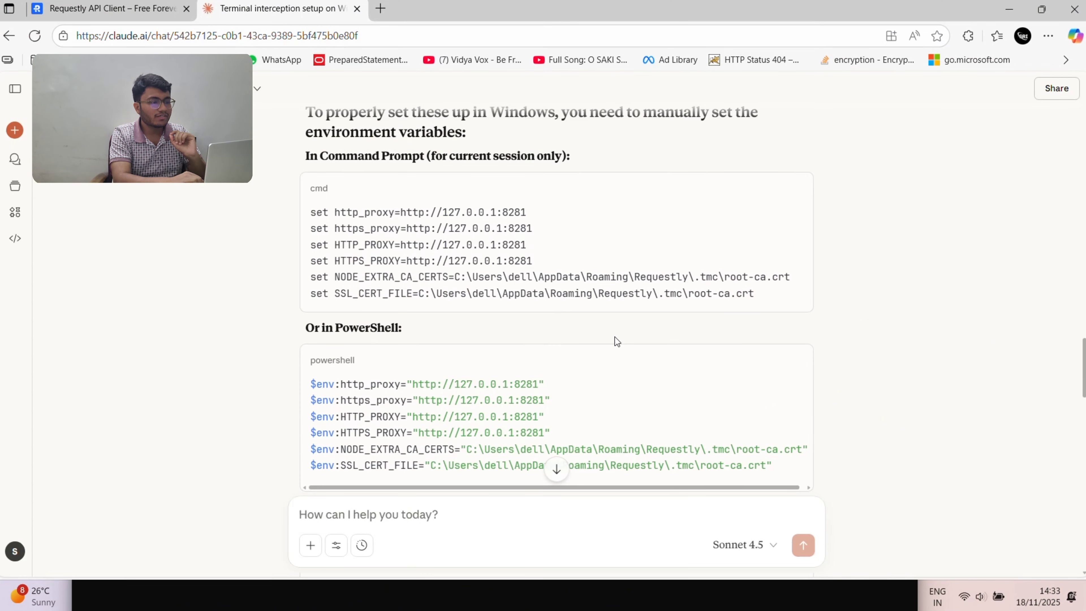
scroll(614, 330, "up", 10)
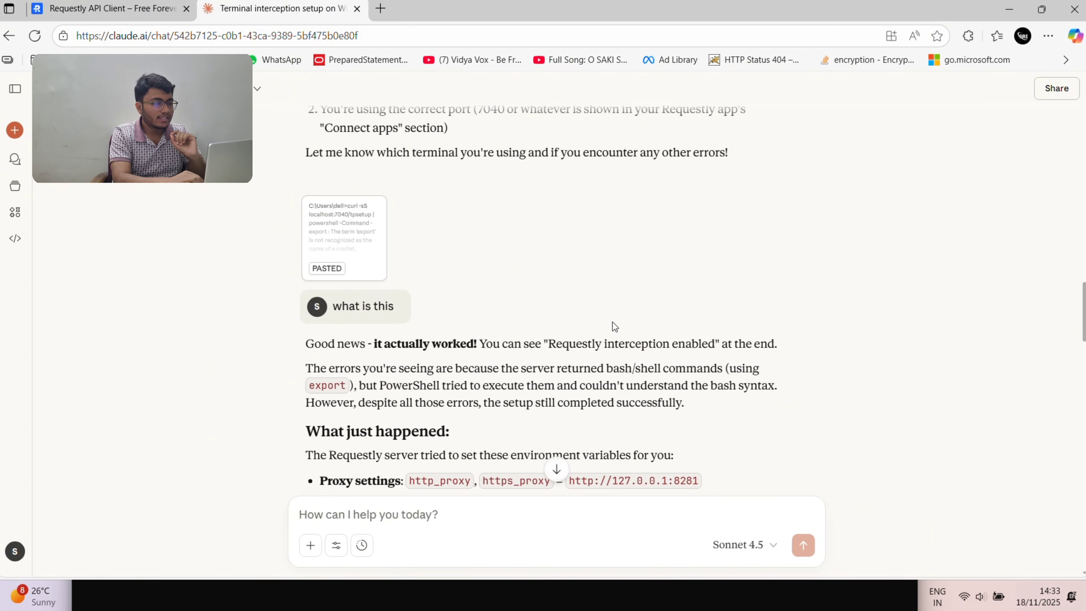
scroll(613, 321, "up", 10)
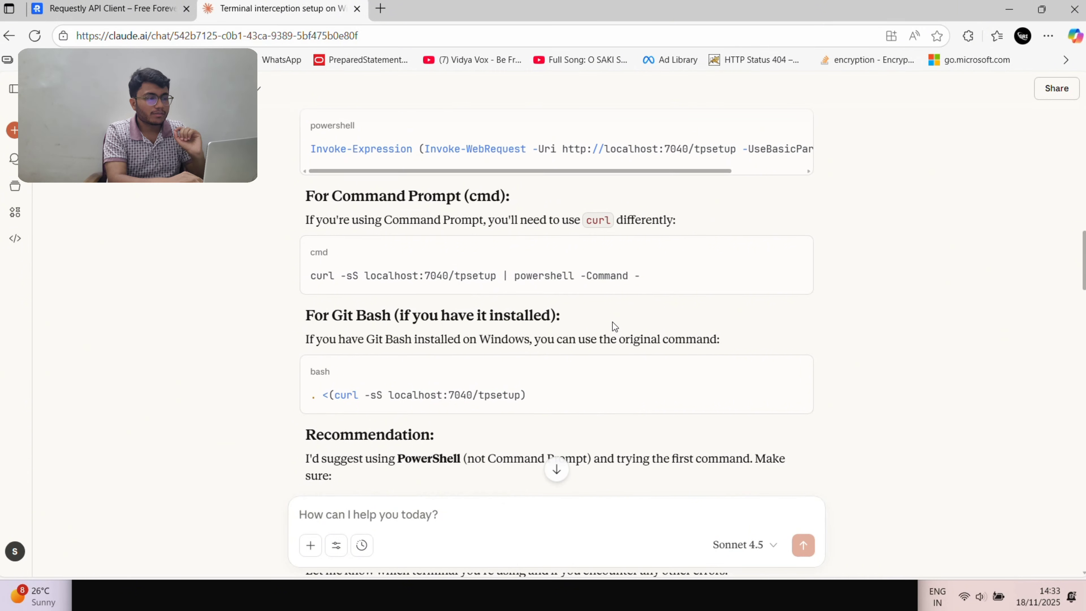
scroll(613, 322, "up", 4)
scroll(705, 395, "down", 2)
left_click(797, 328)
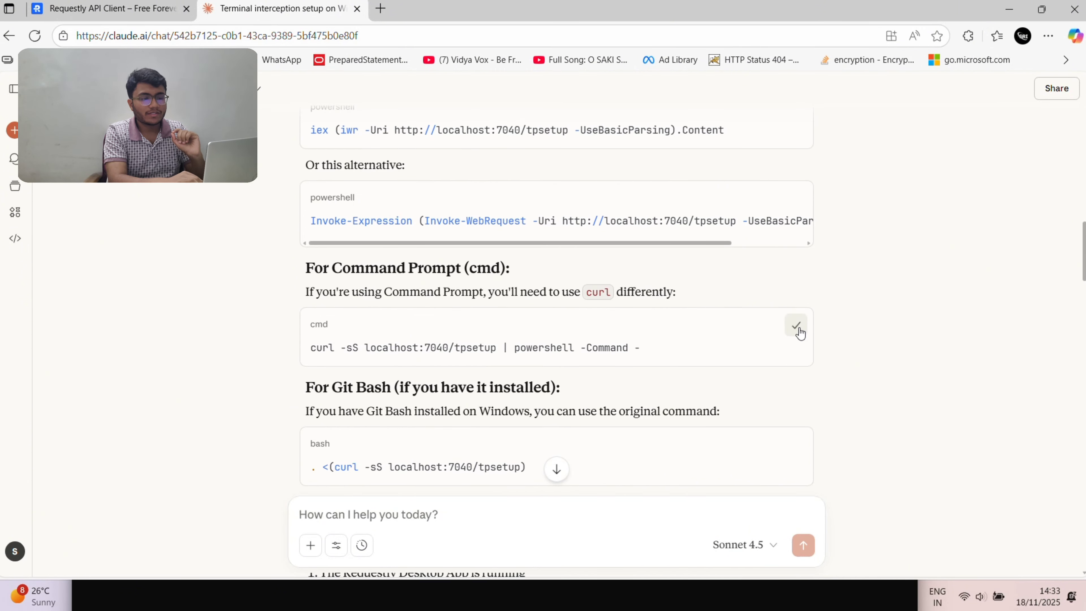
key("alt+Tab")
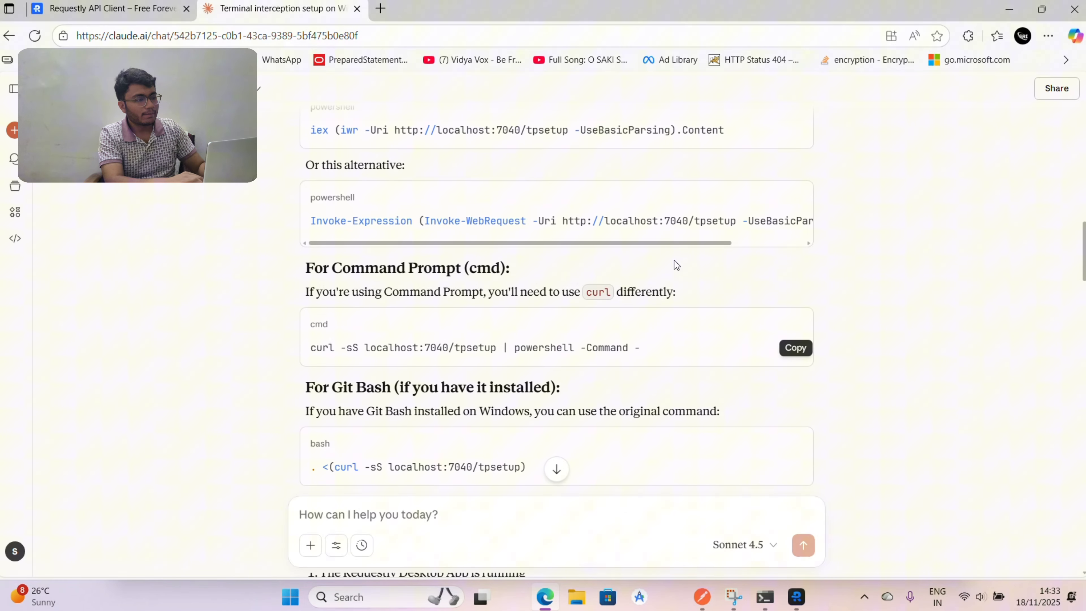
scroll(674, 259, "down", 1)
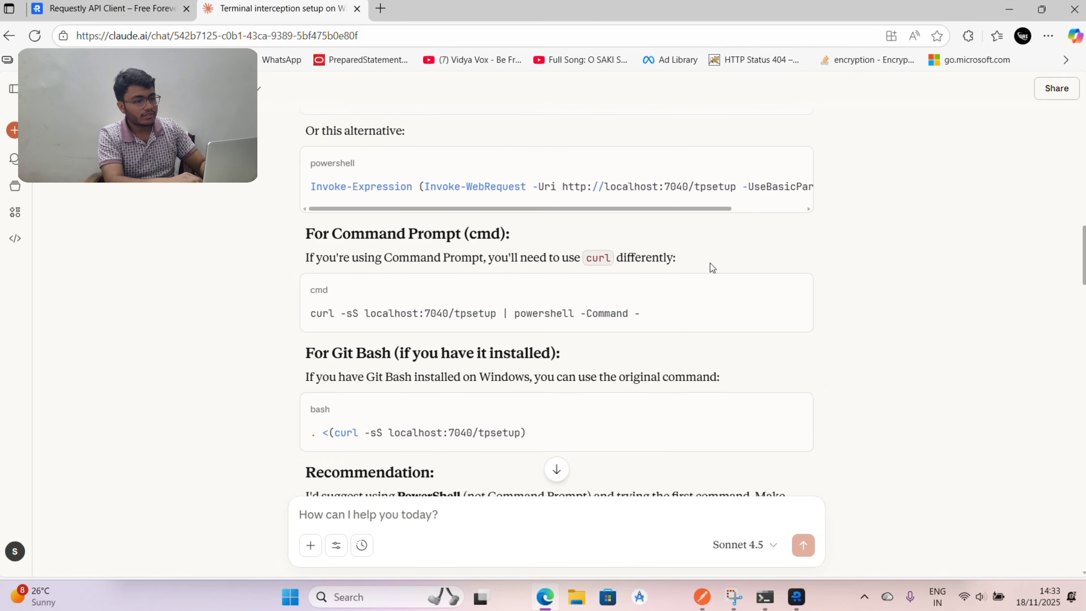
left_click(794, 290)
Run "curl -sS localhost:7040/tpsetup | powershell -Command -" in Command Prompt and review its output.
key("alt+Tab")
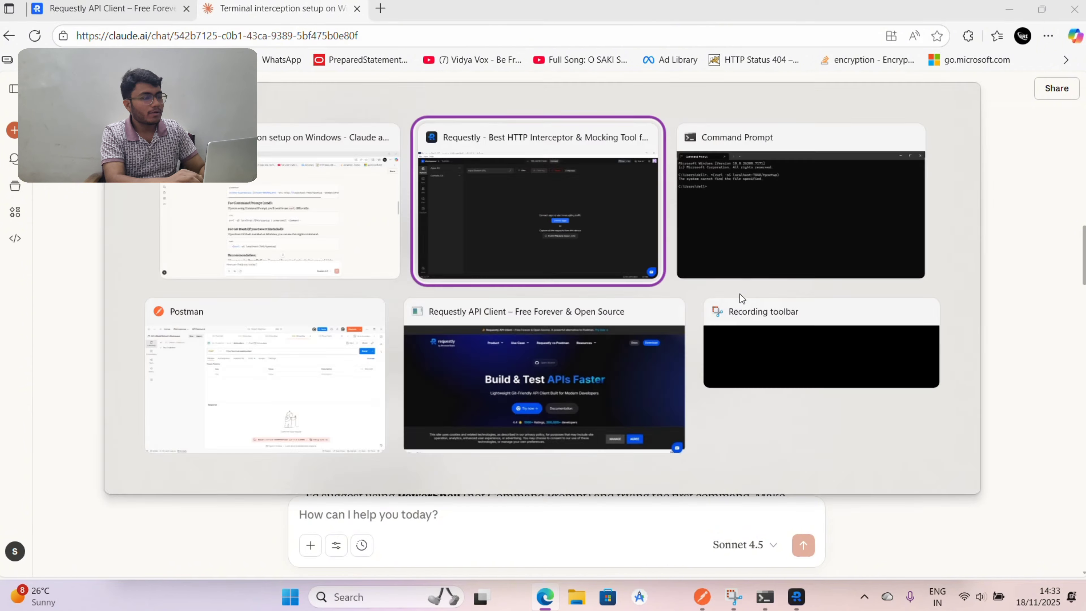
key("alt+Tab")
key("ctrl+v")
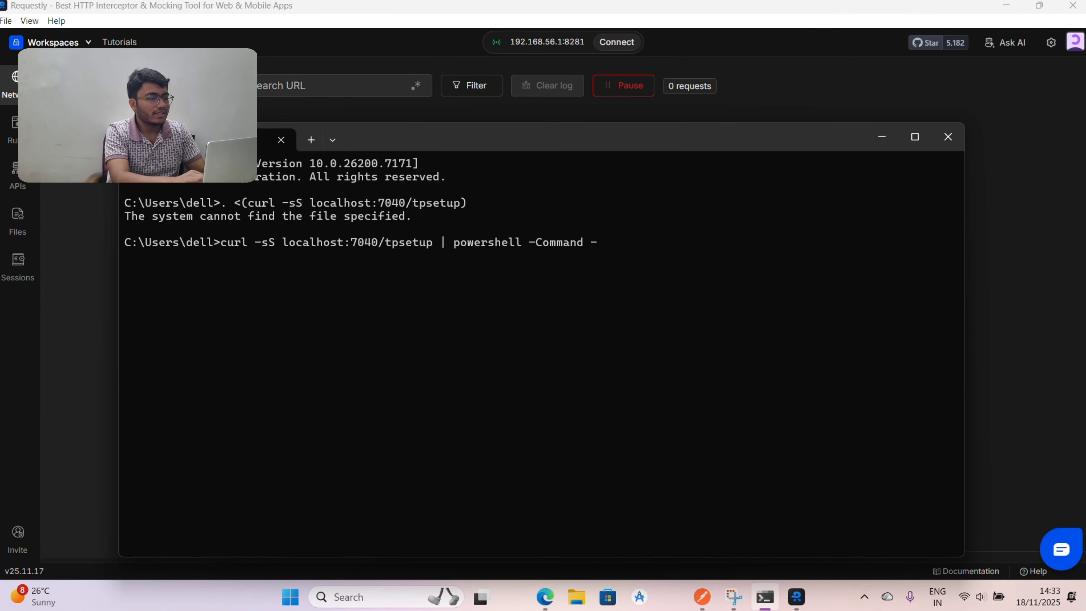
key("Return")
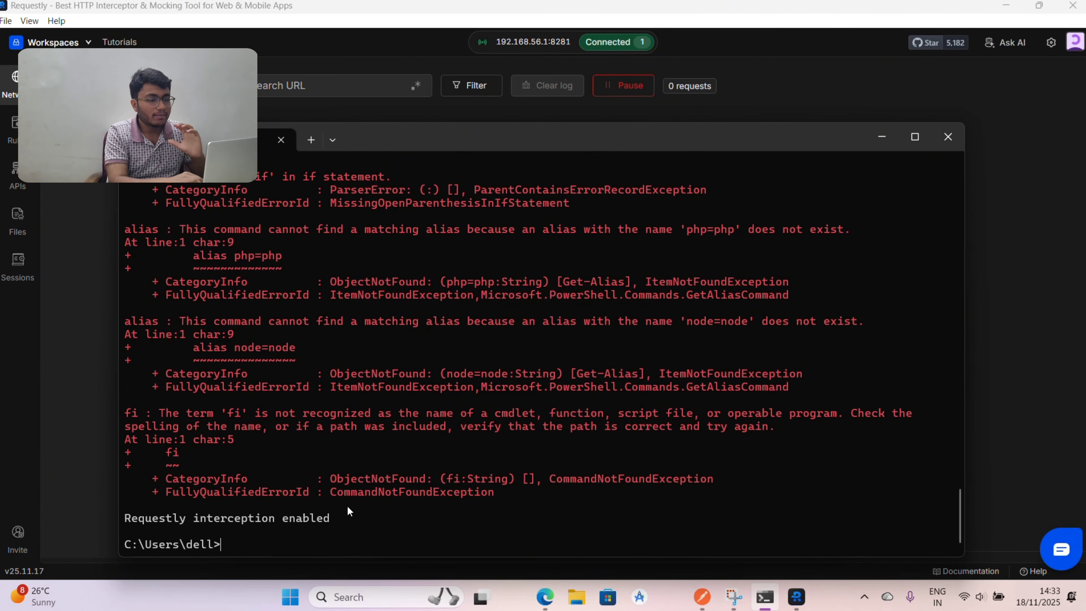
scroll(447, 325, "up", 10)
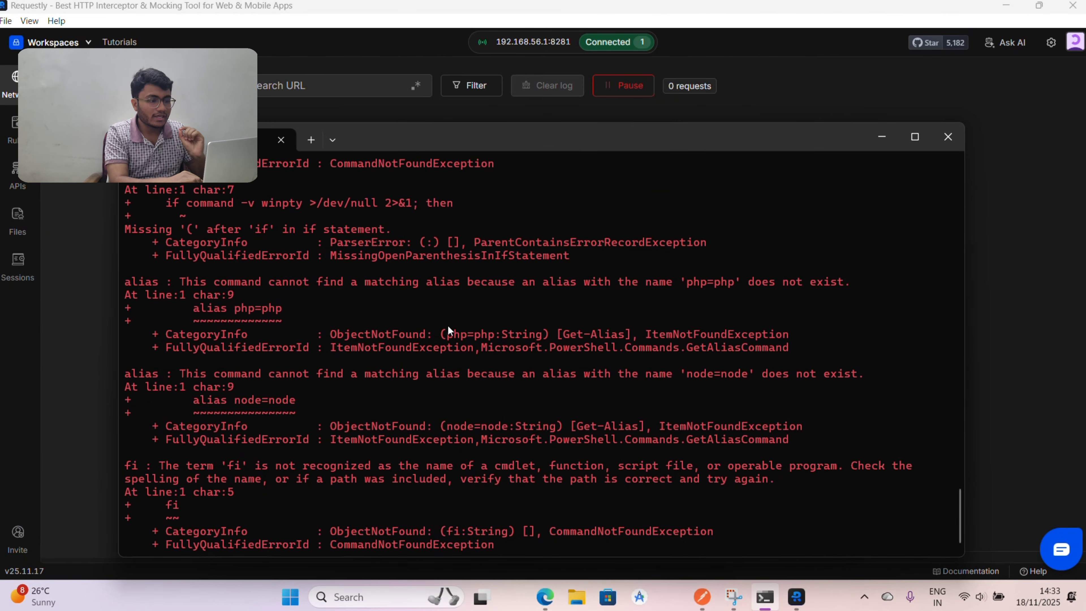
scroll(464, 428, "up", 4)
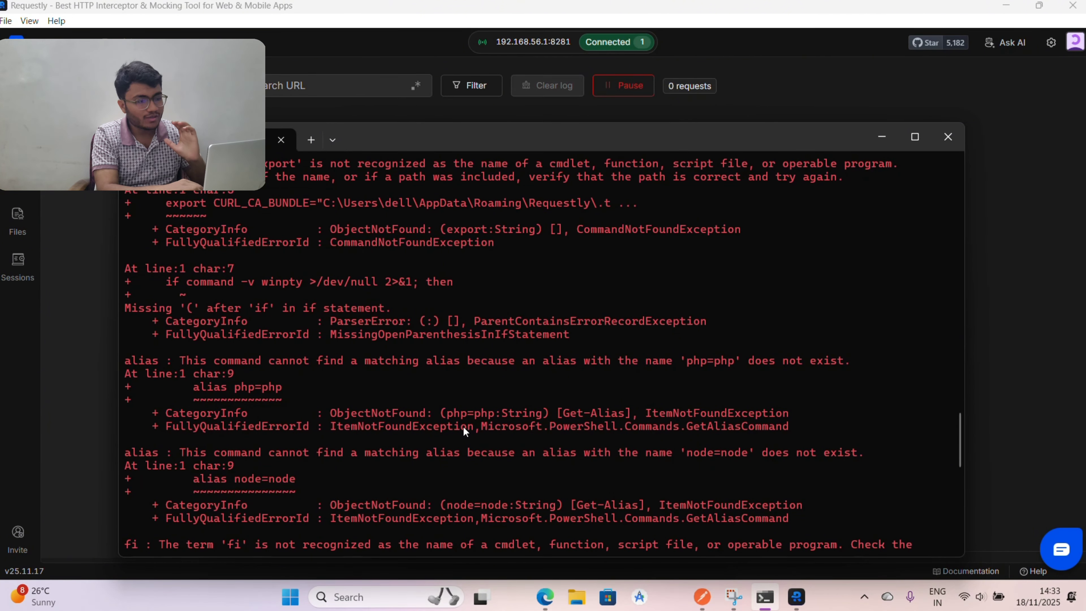
Return to the Claude chat and read its explanation of the command errors and the manual environment variable setup.
key("alt+Tab")
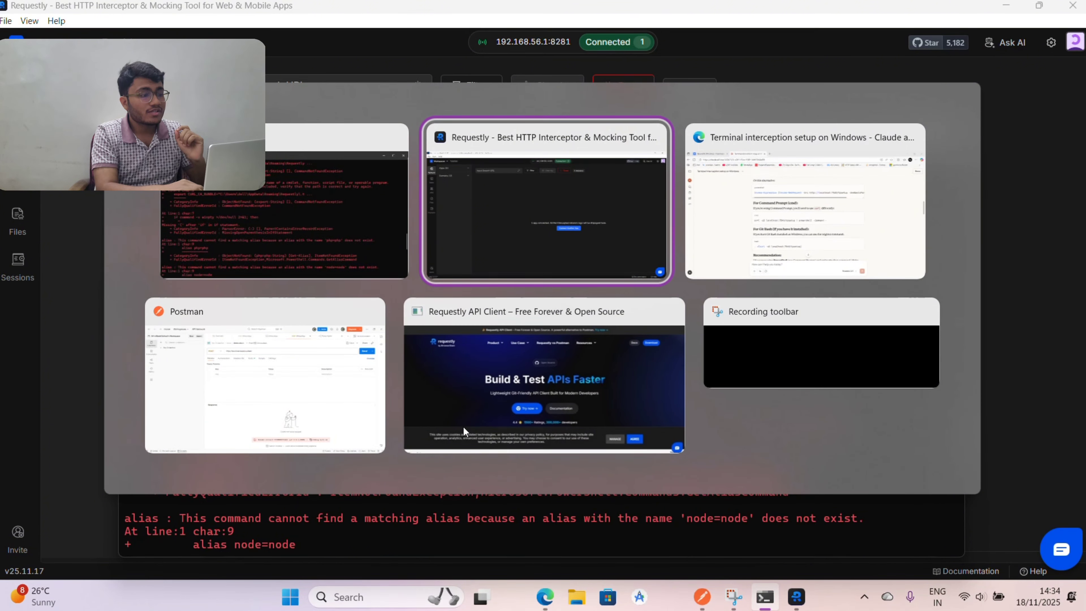
key("alt+Left")
key("alt+Down")
key("alt+Left")
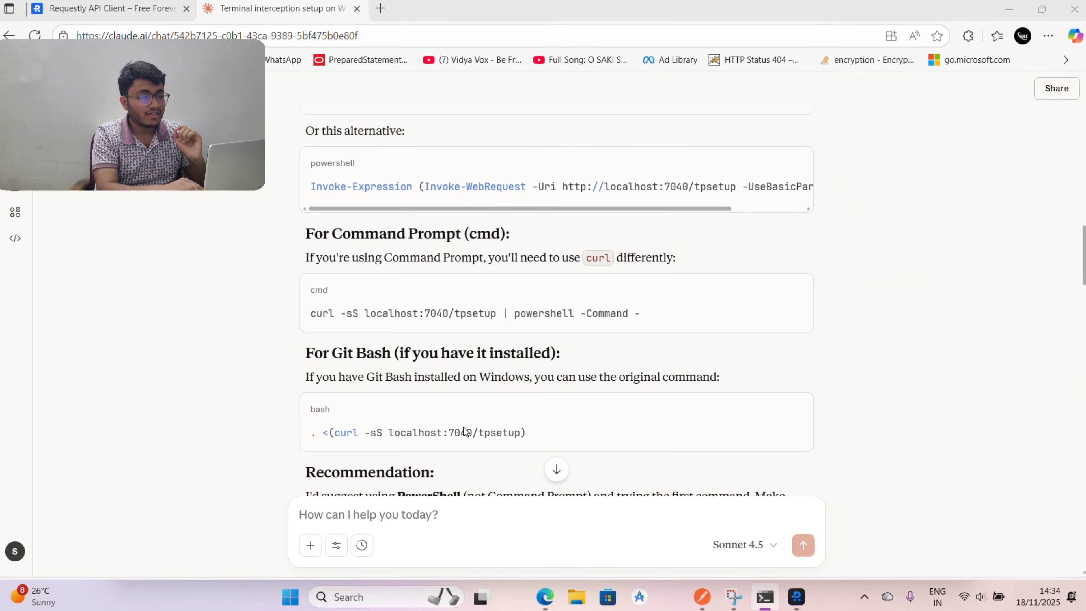
scroll(542, 376, "down", 10)
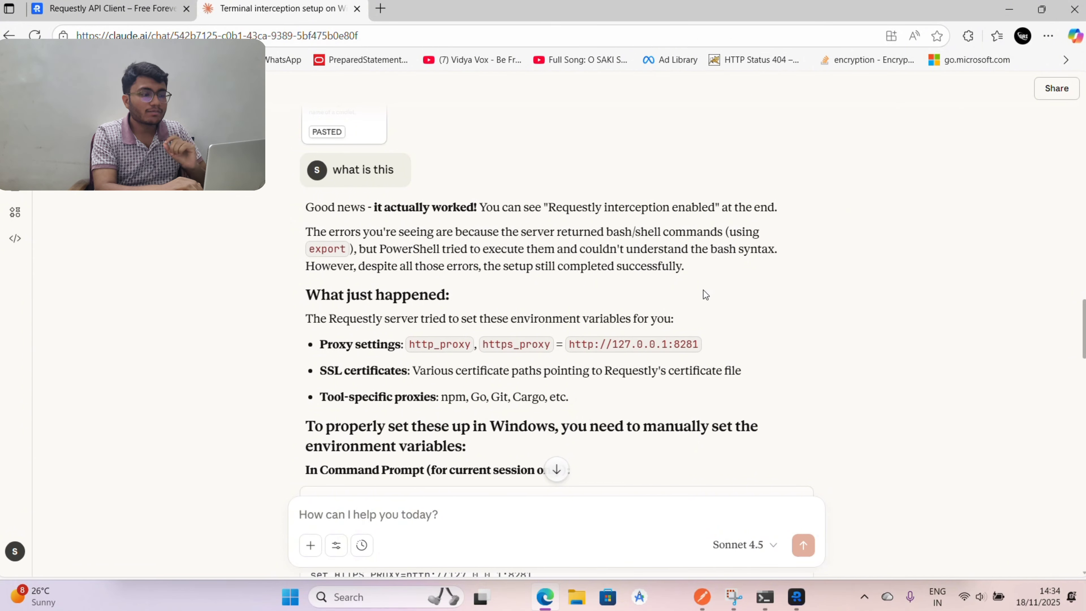
scroll(704, 294, "down", 1)
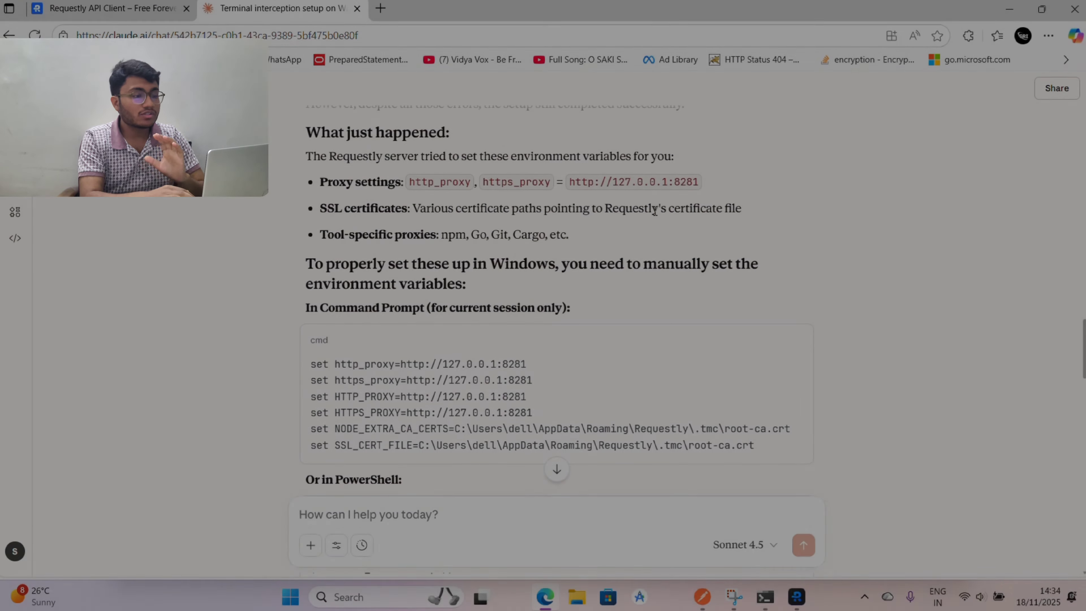
scroll(654, 210, "up", 1)
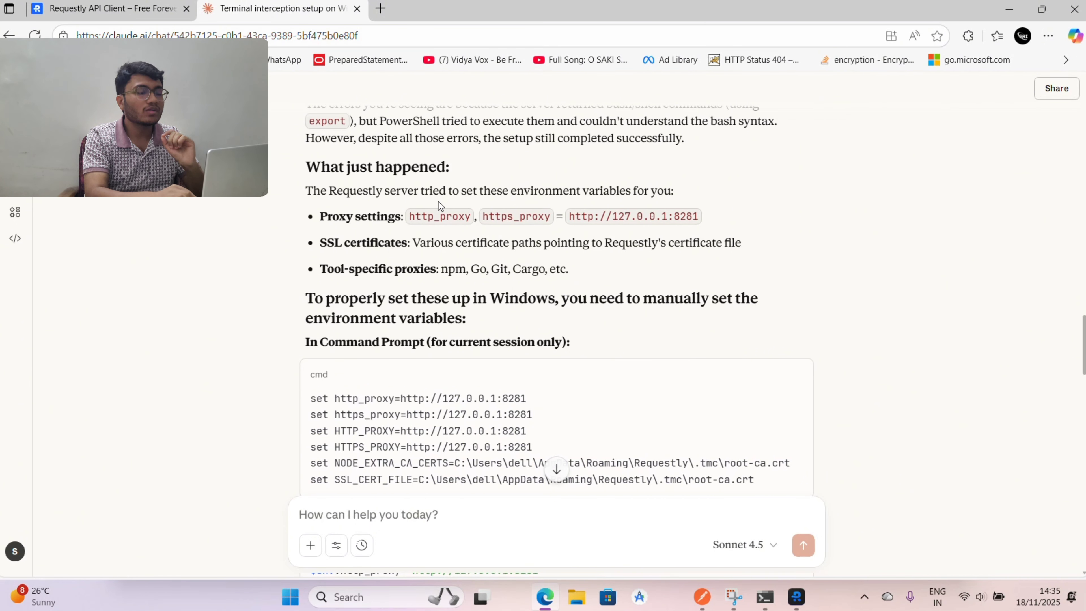
Switch to Command Prompt and review the setup command's error output back to its beginning.
key("alt+Tab")
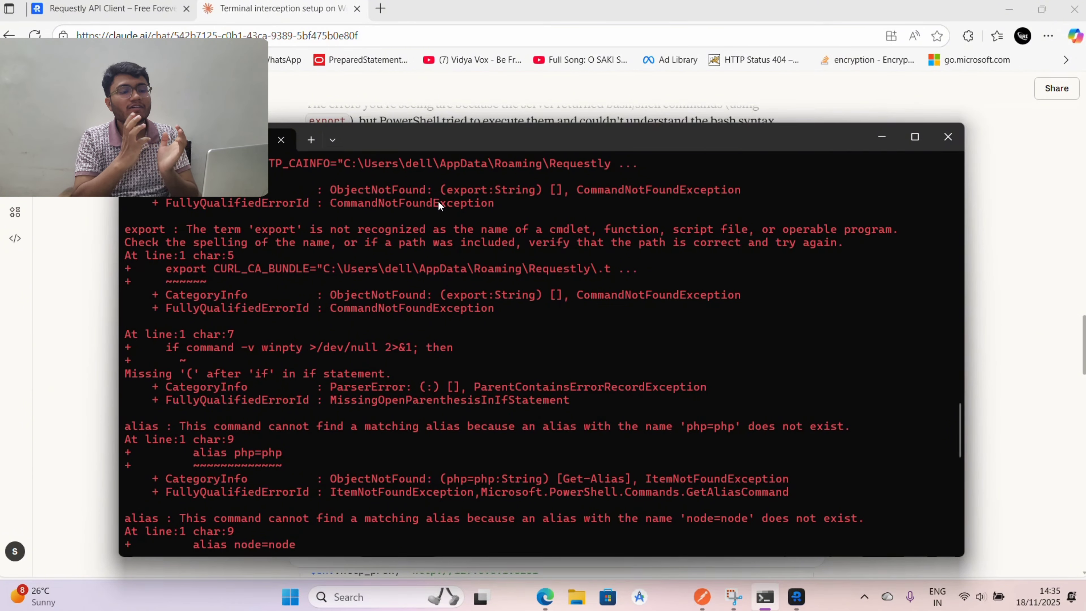
scroll(440, 205, "down", 8)
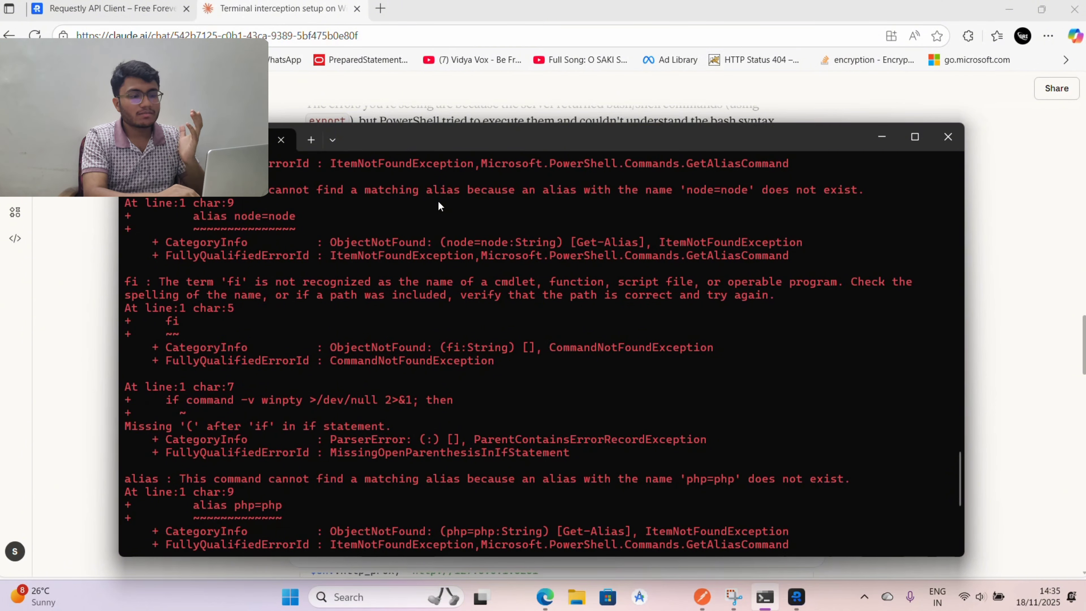
scroll(437, 205, "up", 15)
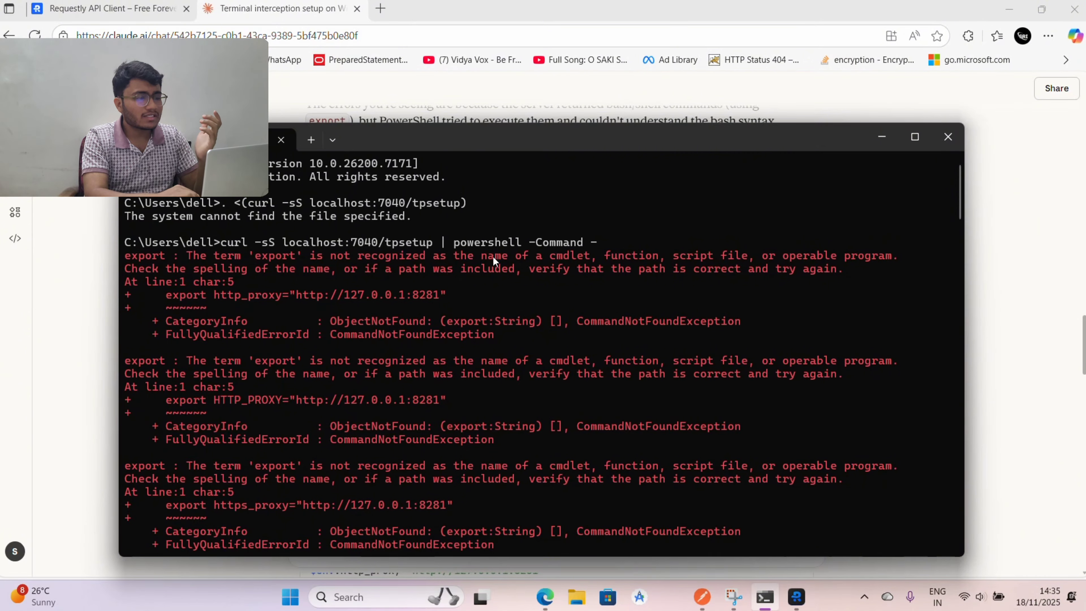
Copy the Command Prompt proxy and certificate environment variable commands from the Claude chat and run them in Command Prompt.
key("alt+Tab")
left_click(795, 268)
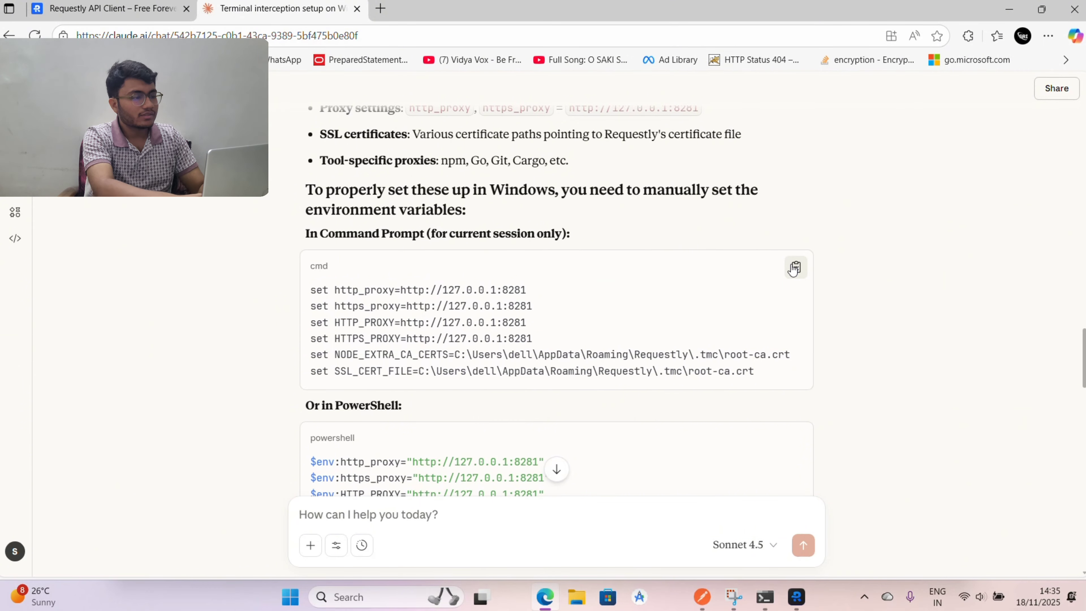
key("alt+Tab")
key("ctrl+v")
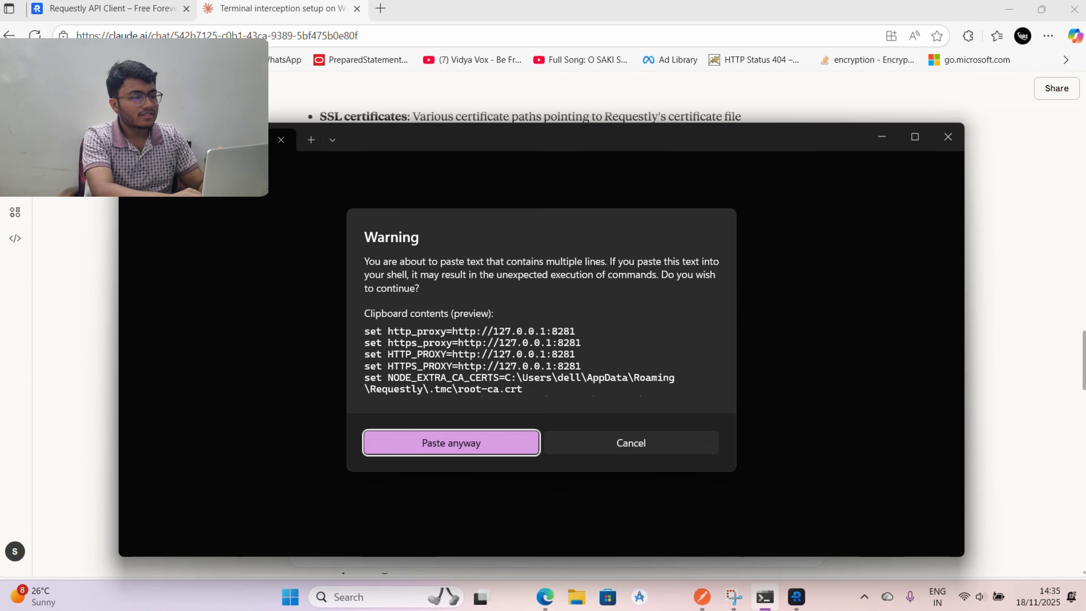
key("Return")
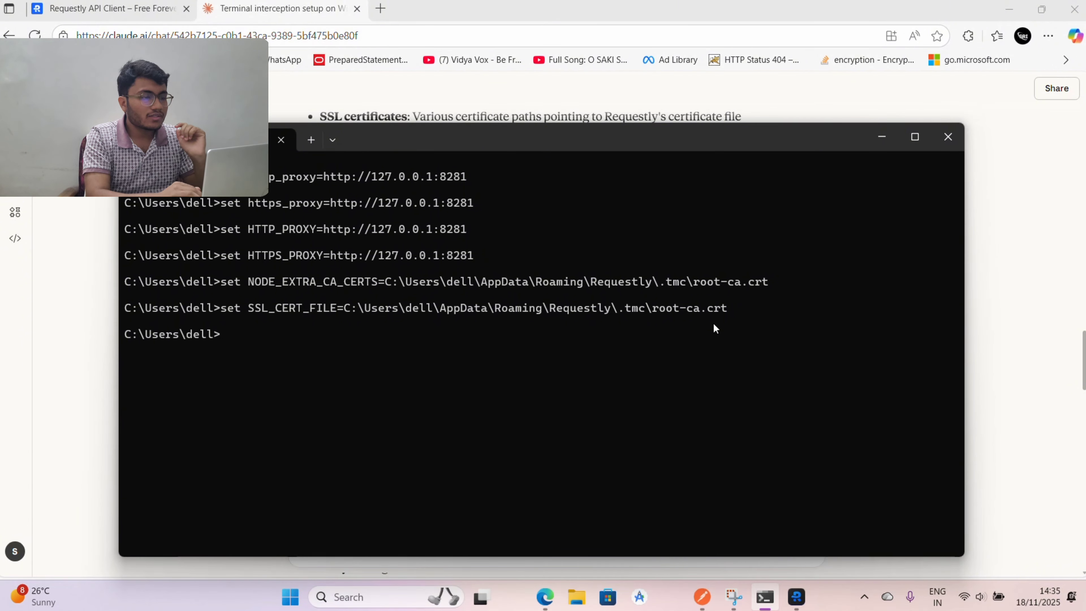
Check the Claude chat, then switch to Requestly and open the setup instructions for connecting terminal processes.
key("alt+Tab")
scroll(695, 307, "down", 1)
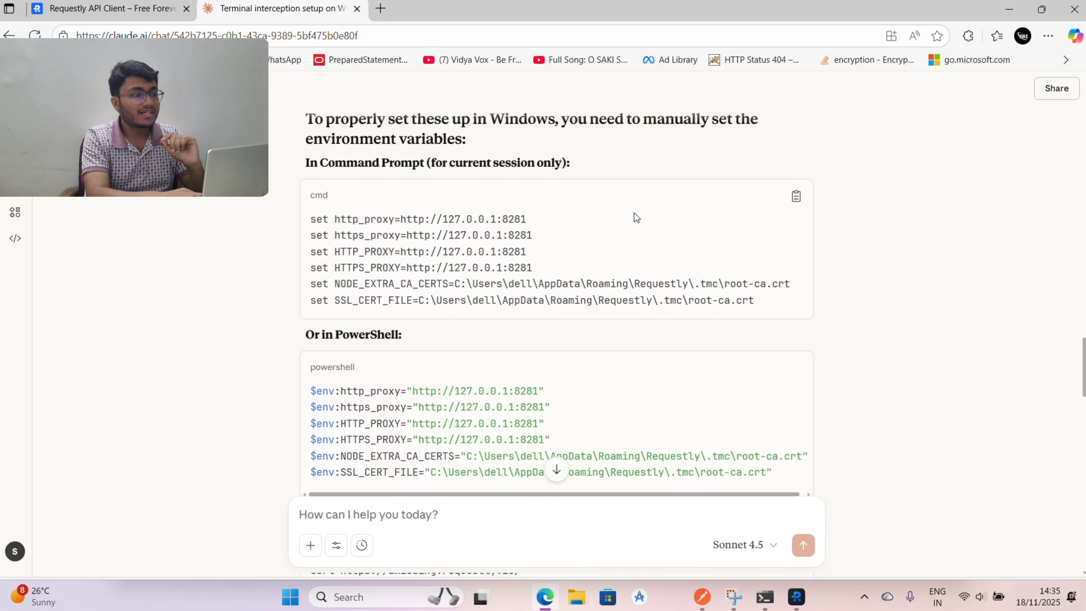
key("alt+Tab")
key("alt+Tab")
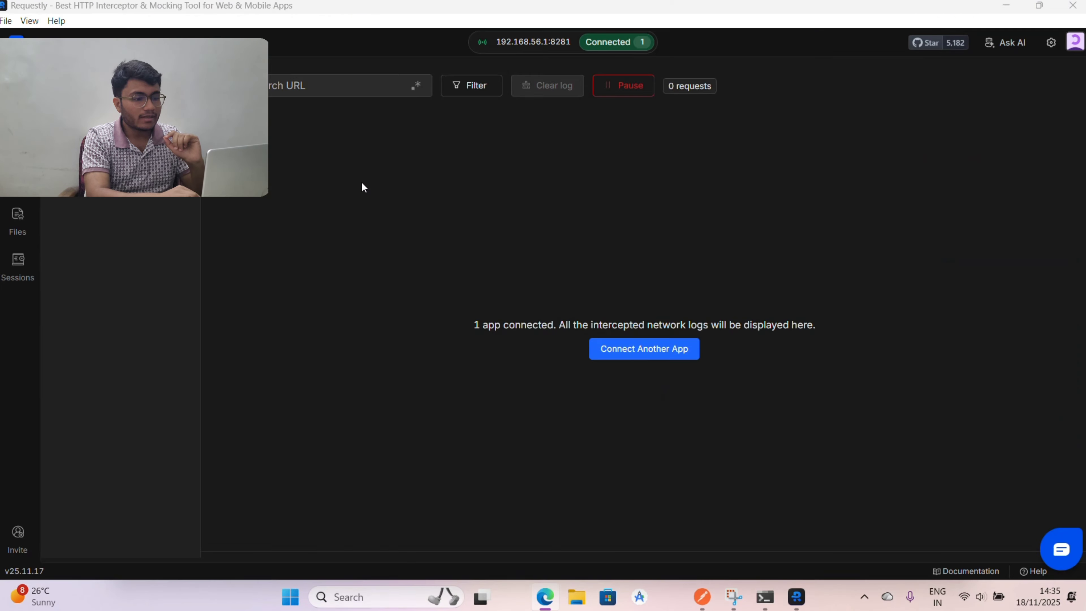
left_click(628, 347)
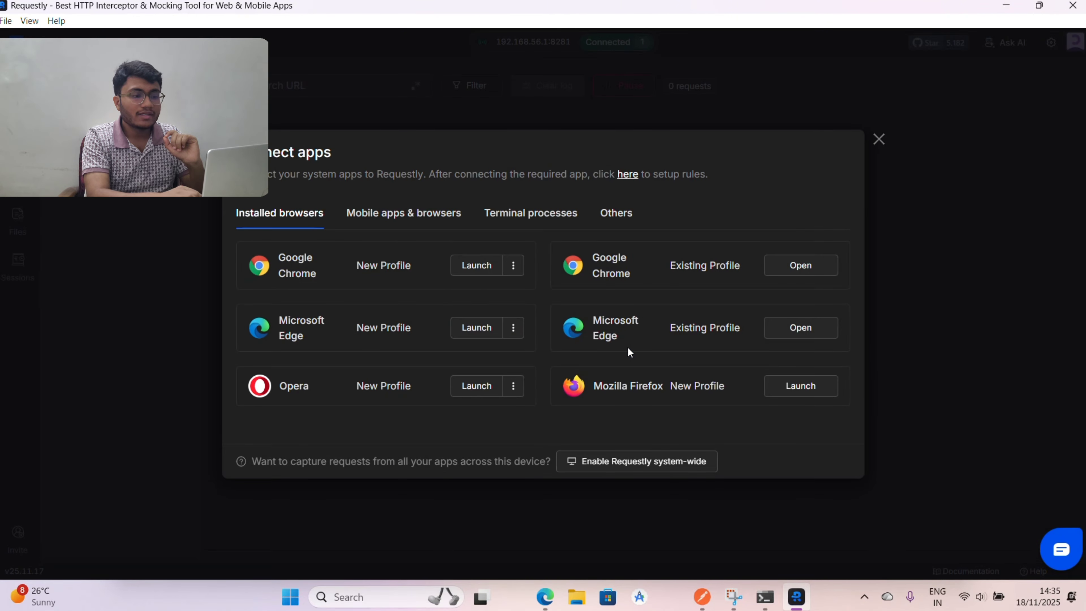
left_click(518, 221)
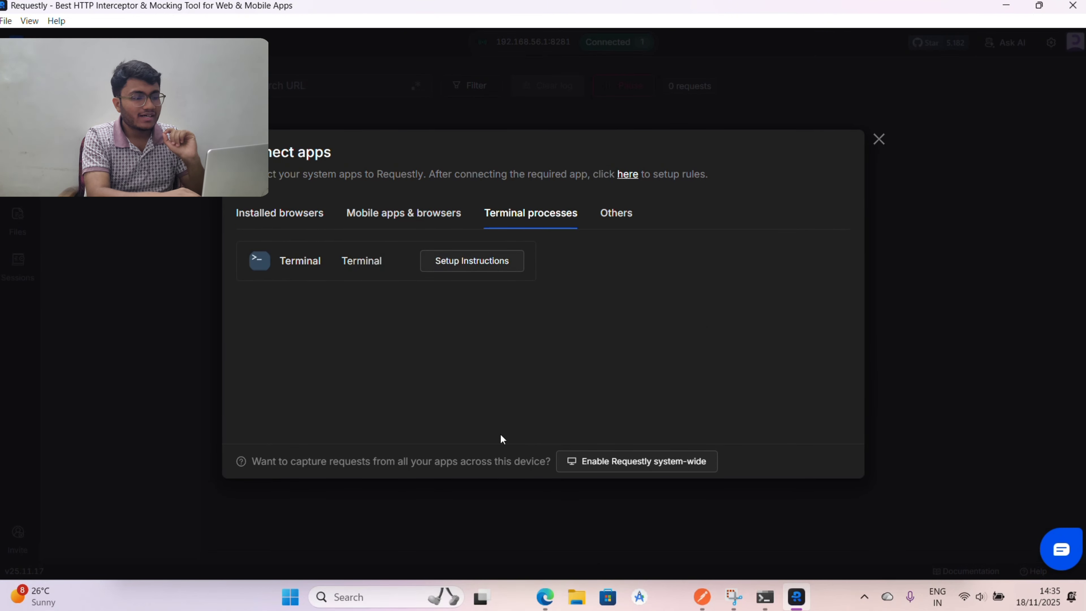
left_click(478, 267)
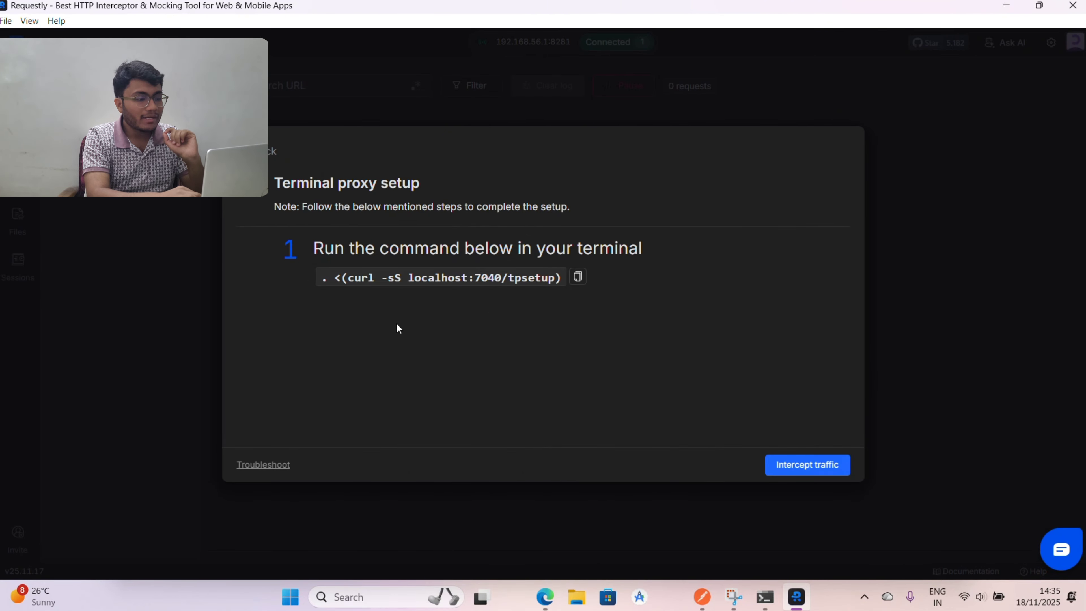
Open the terminal setup's troubleshooting documentation and show the page's options for copying it or opening it in an AI assistant.
left_click(246, 470)
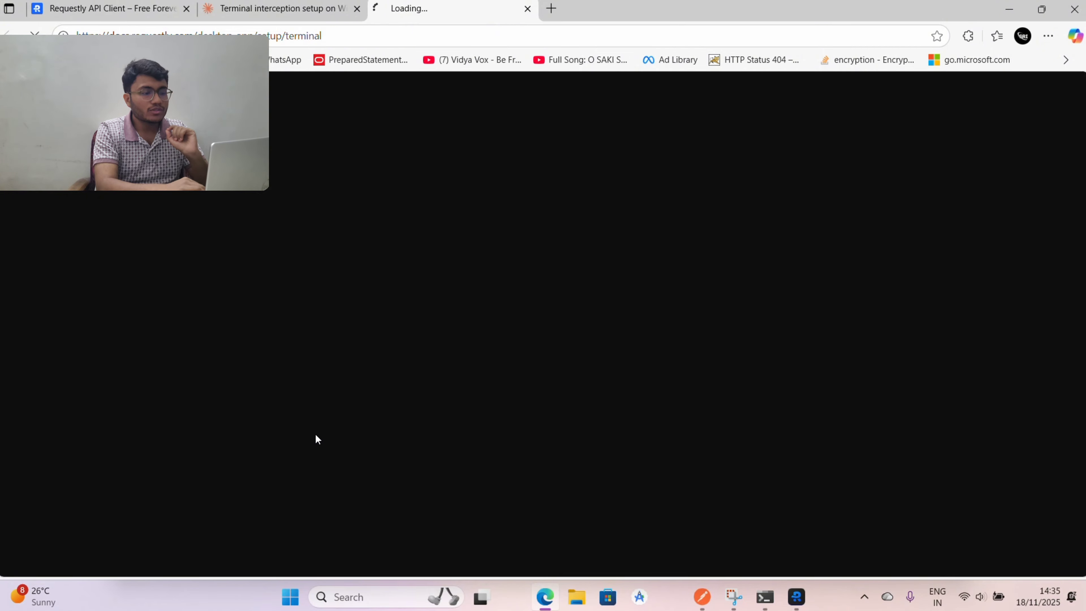
key("alt+Tab")
key("Escape")
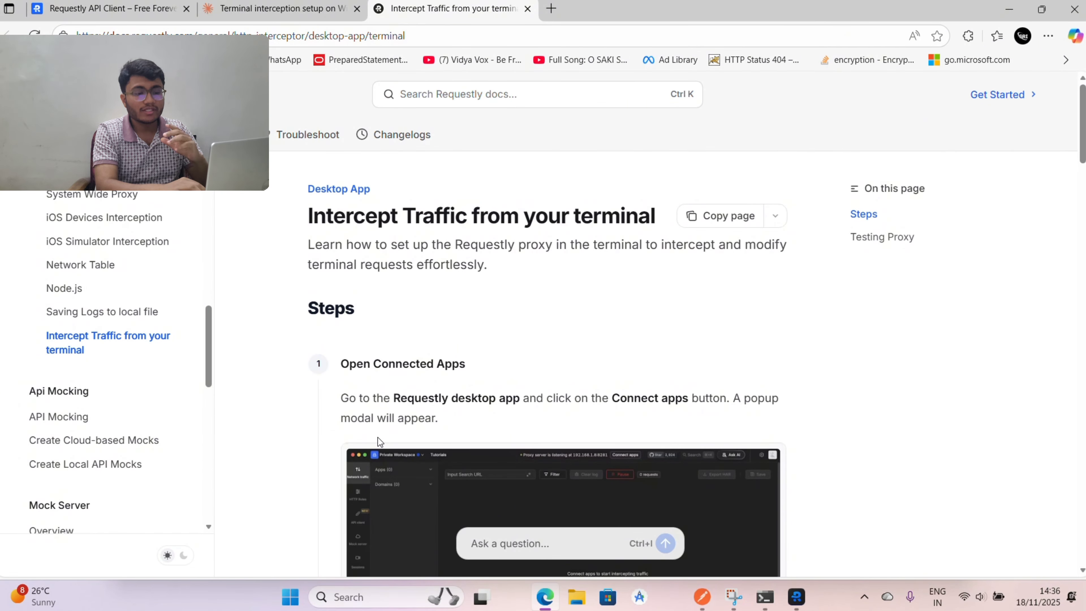
left_click(775, 216)
left_click(867, 369)
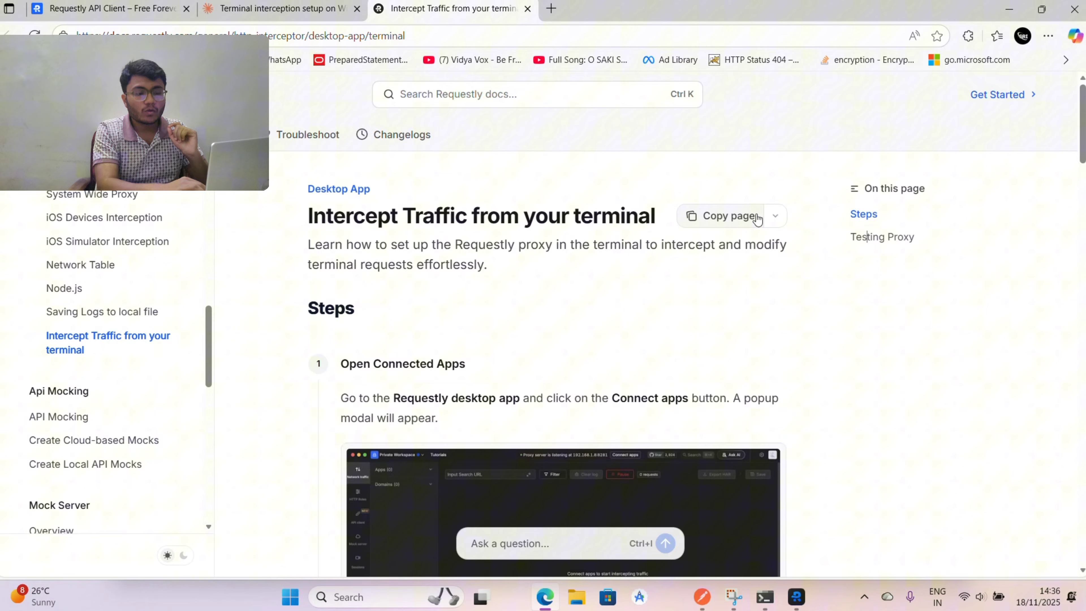
left_click(774, 218)
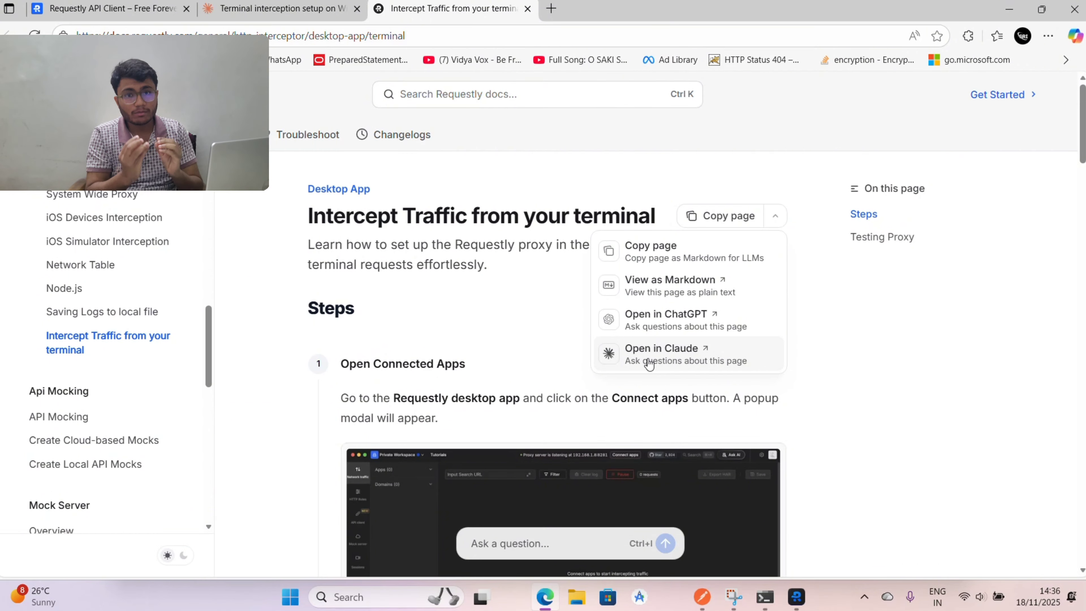
Compare the Claude chat's environment variable instructions with Requestly's terminal proxy setup and the commands run in Command Prompt.
left_click(275, 15)
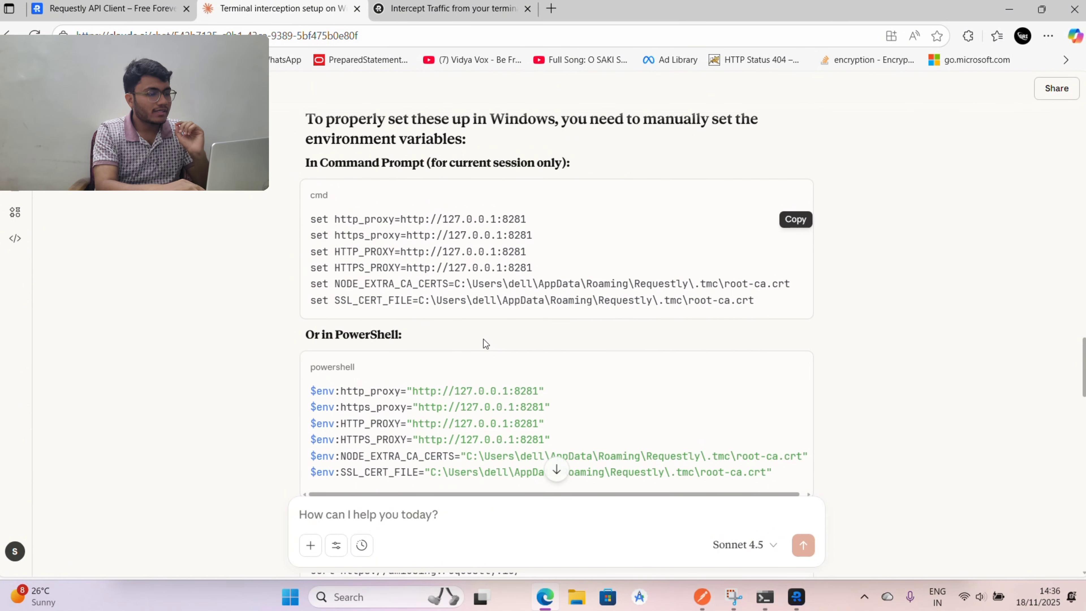
key("alt+Tab")
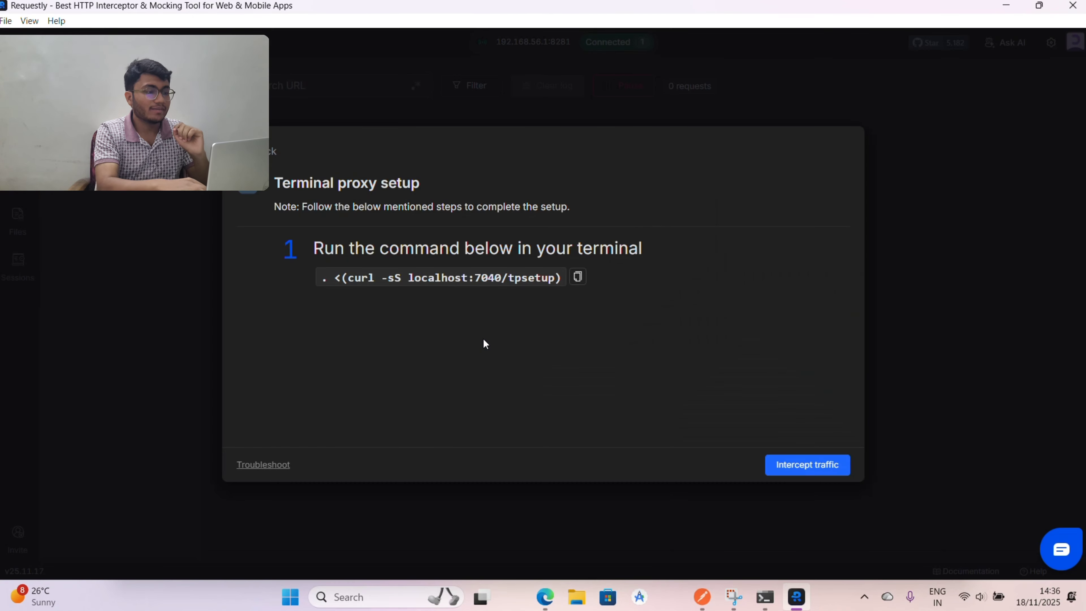
key("alt+Tab")
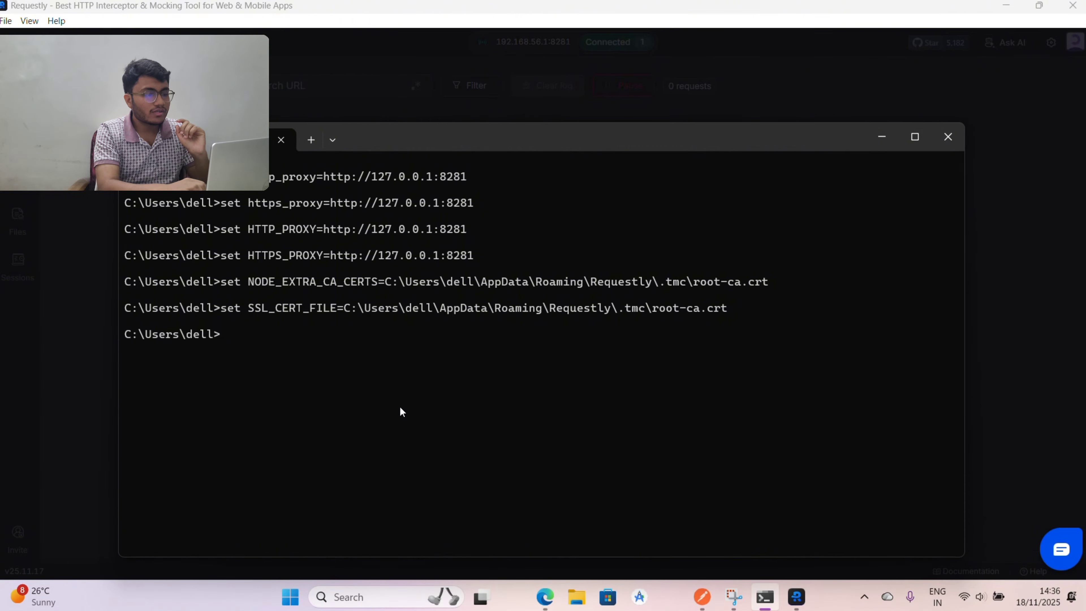
key("alt+Tab")
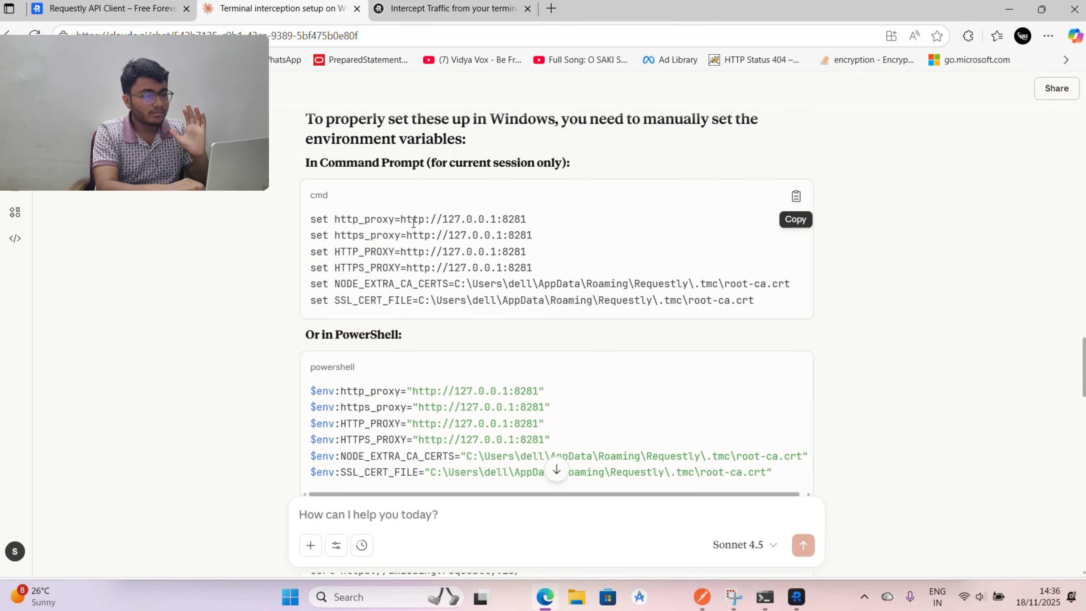
Look through the Requestly terminal interception documentation, from the setup command to the proxy testing example.
left_click(428, 10)
scroll(455, 350, "down", 15)
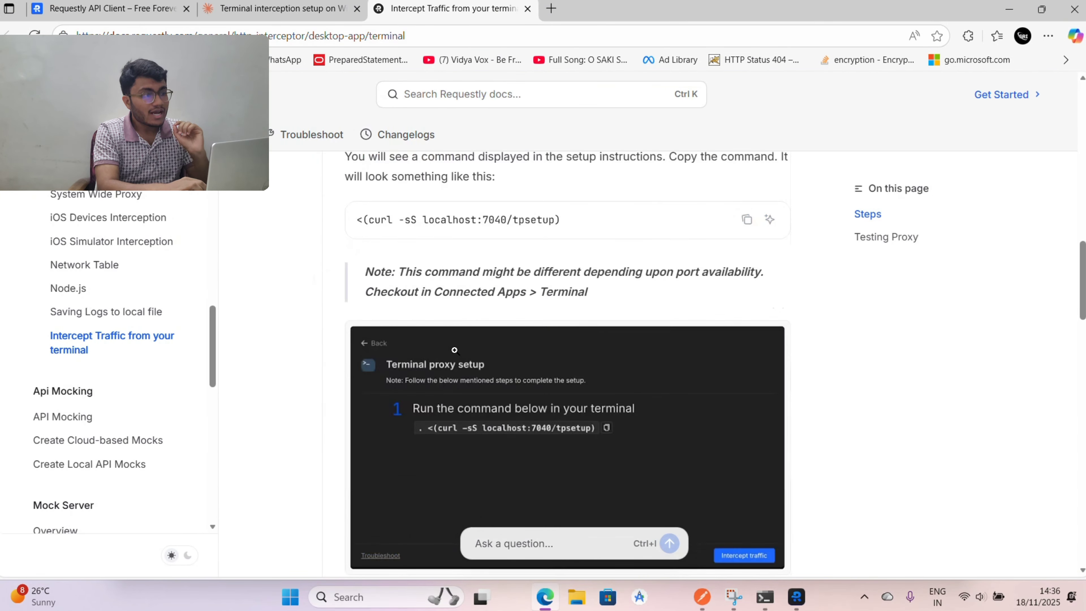
scroll(454, 349, "down", 5)
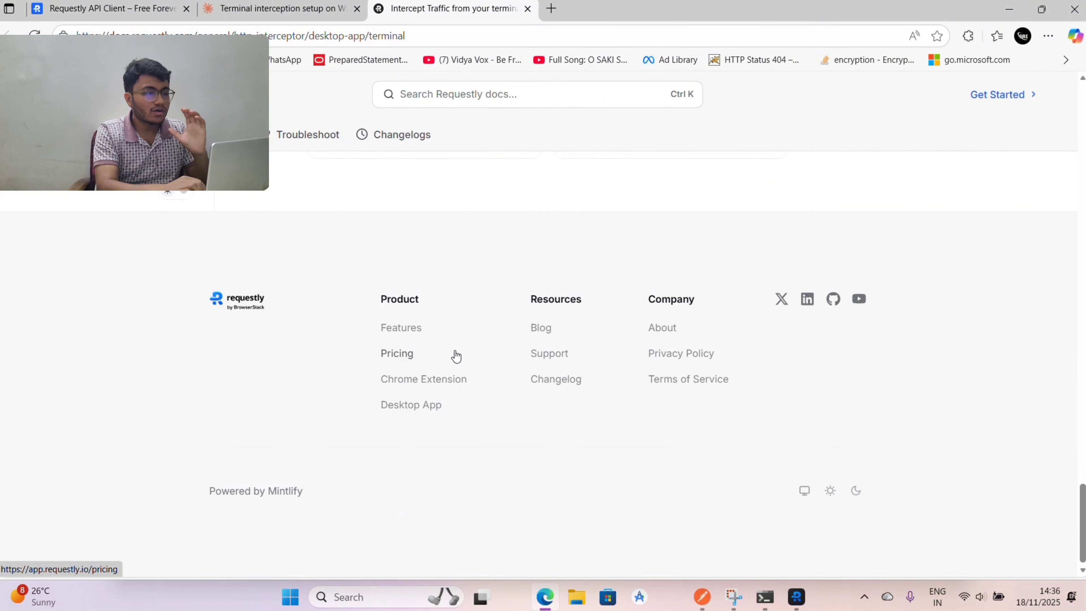
scroll(453, 357, "up", 8)
left_click(299, 35)
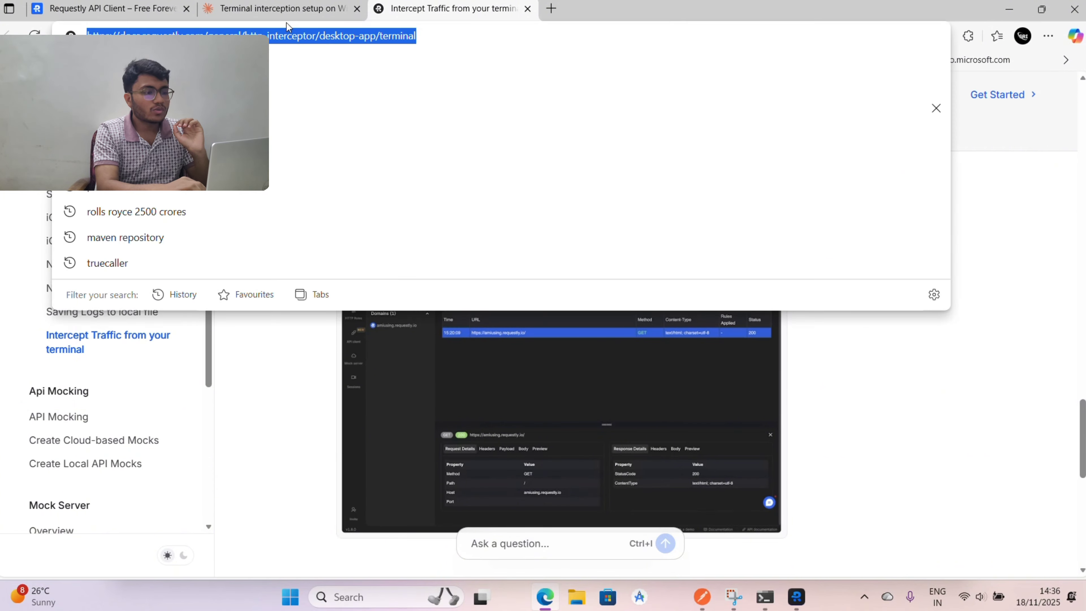
Find the curl test command in the Claude chat, then switch to Requestly's network traffic view.
left_click(278, 8)
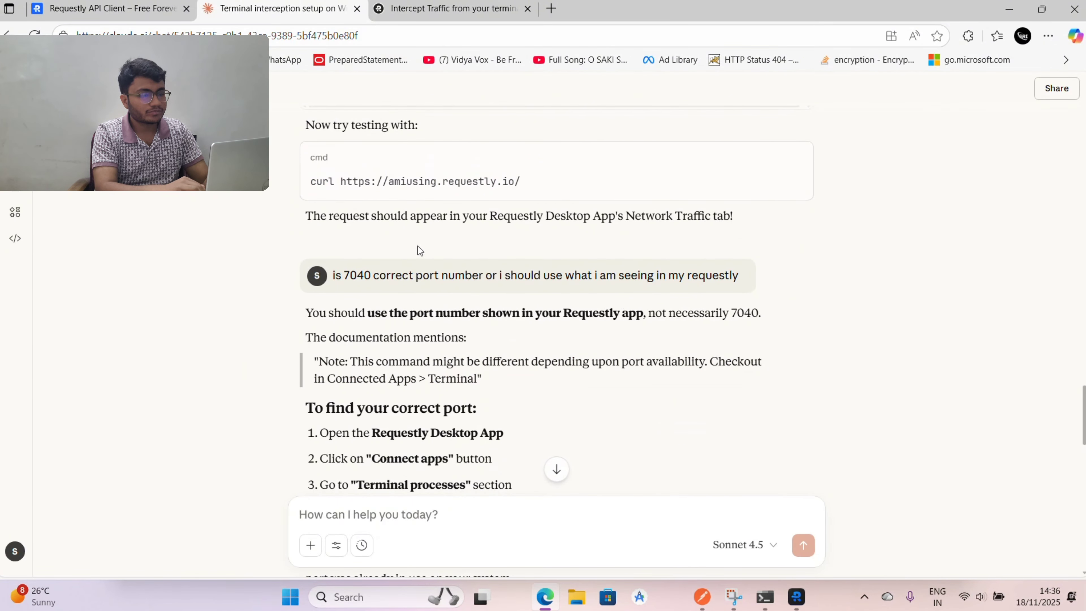
scroll(503, 170, "up", 1)
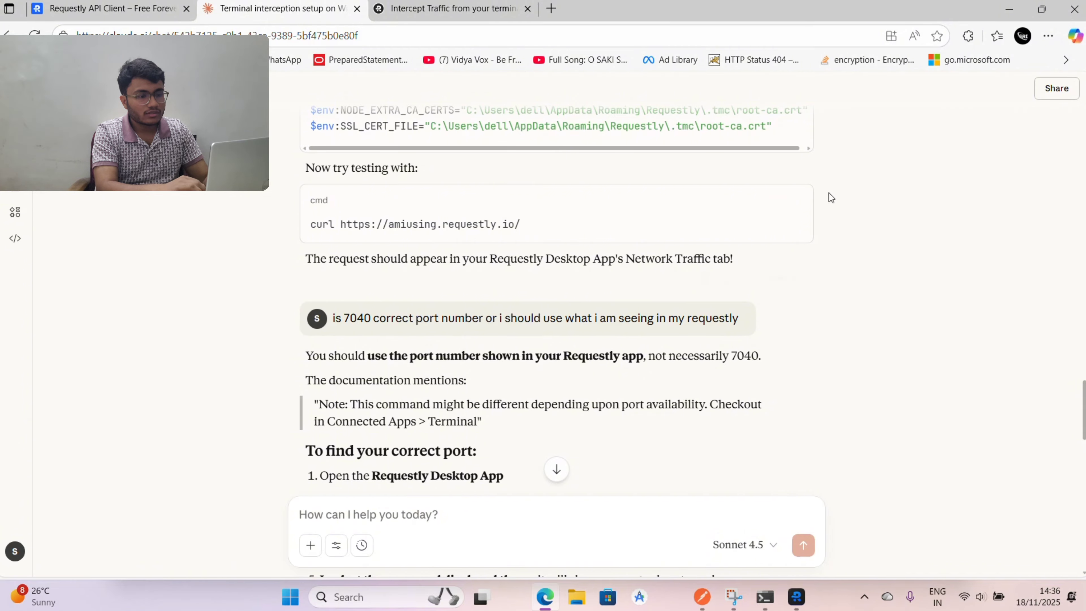
key("alt+Tab")
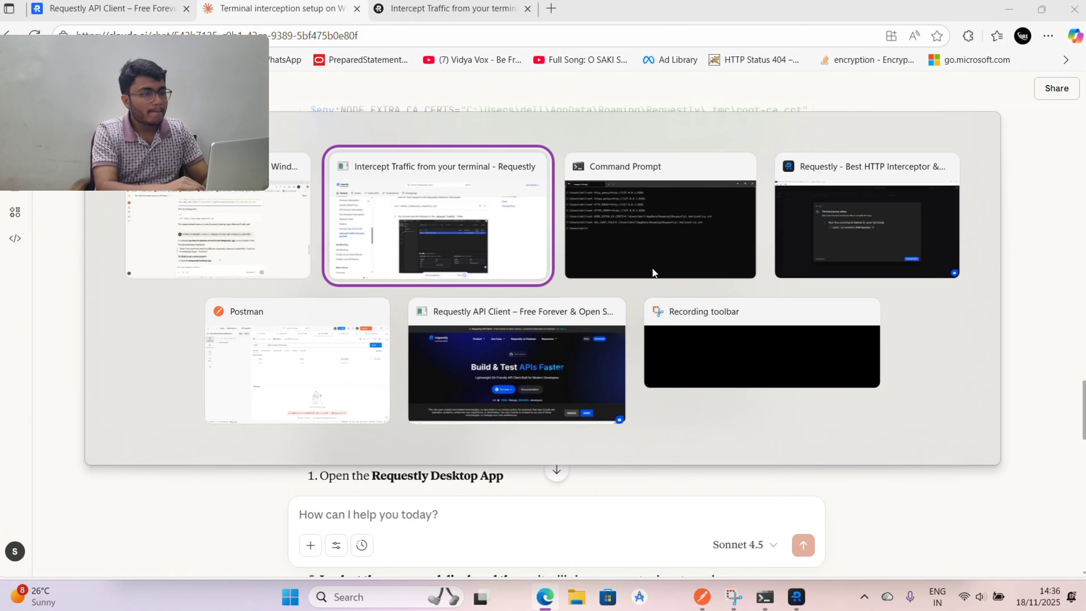
key("Tab")
key("Tab")
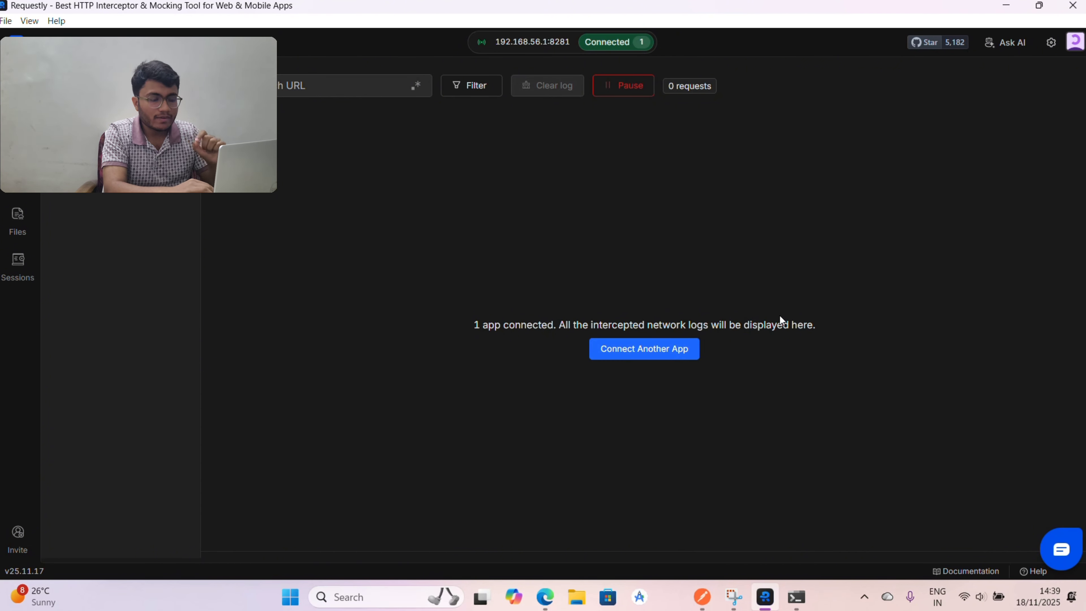
key("alt+Tab")
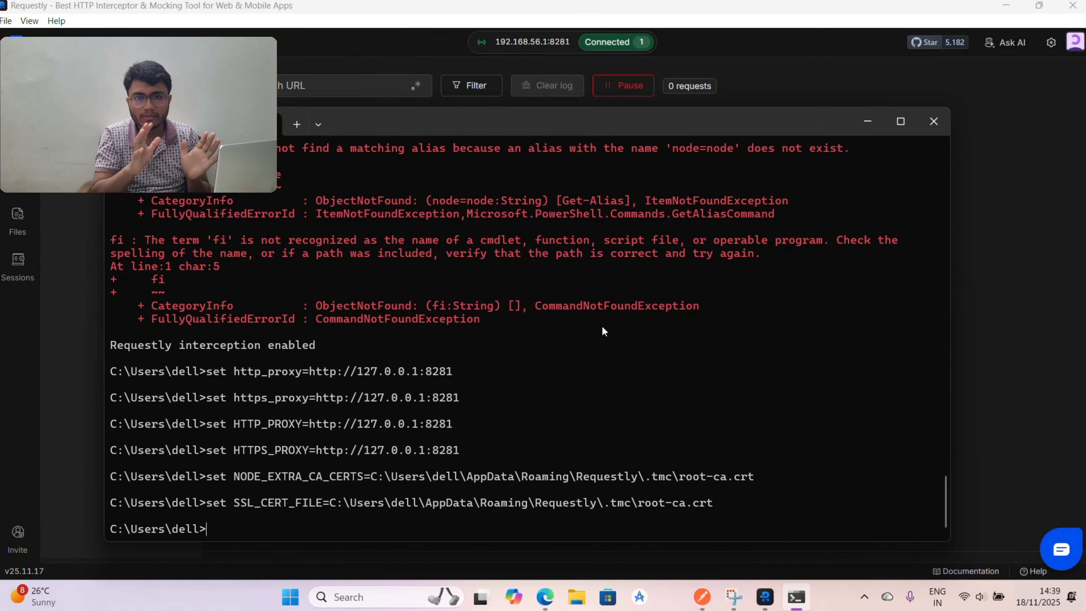
key("alt+Tab")
key("alt+Tab")
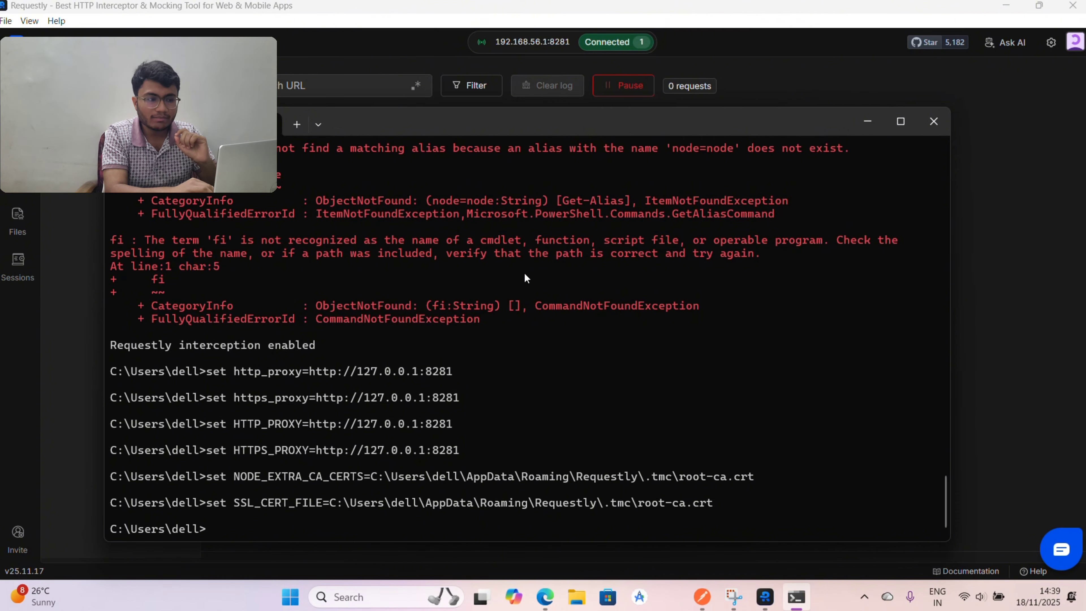
key("alt+Tab")
key("alt+Tab")
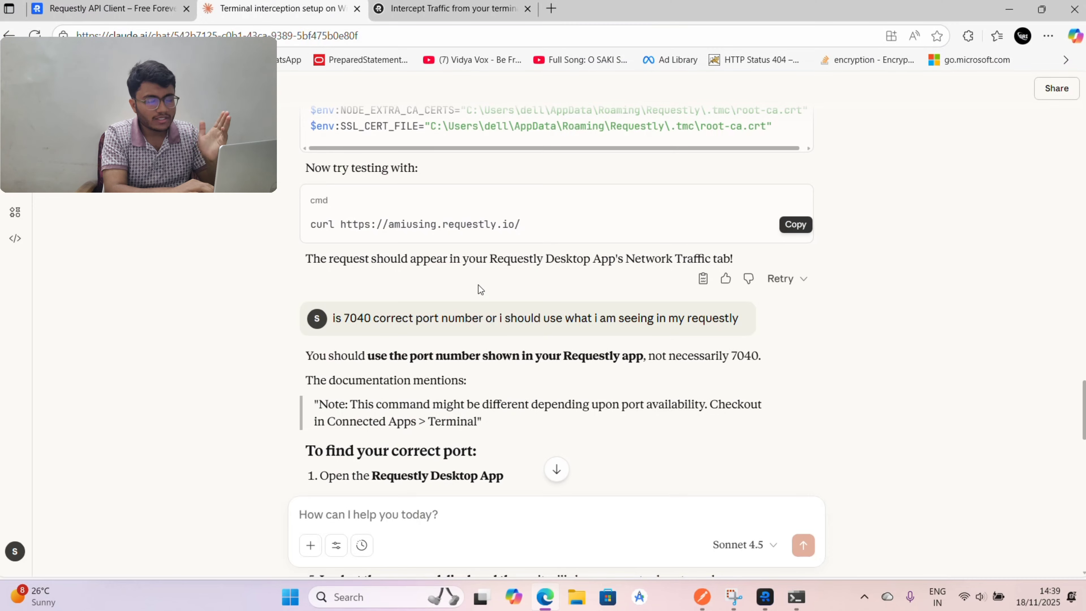
scroll(521, 269, "down", 1)
scroll(521, 269, "up", 1)
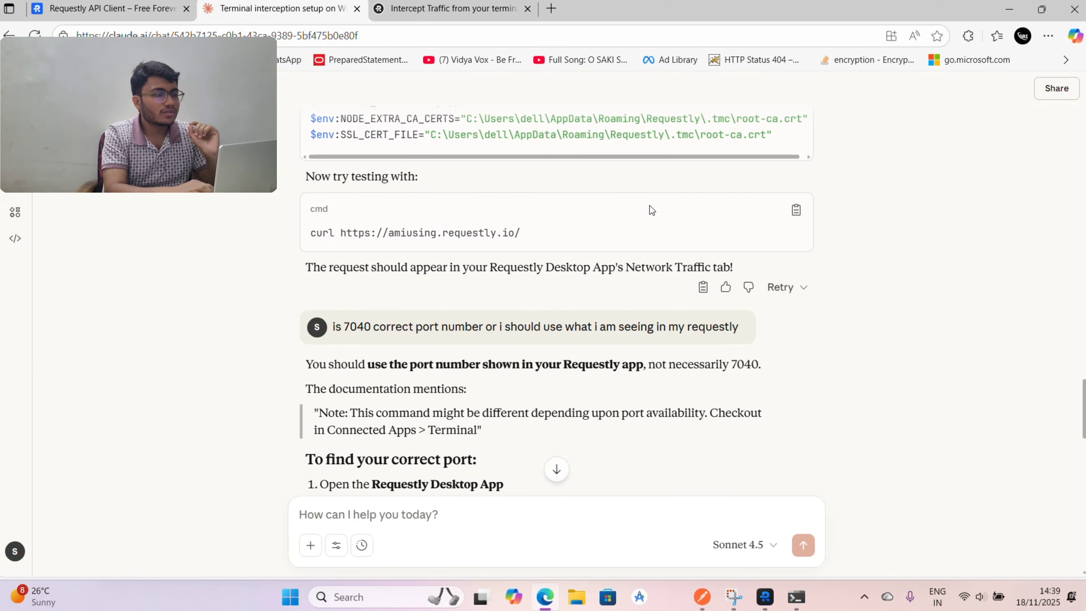
left_click(797, 217)
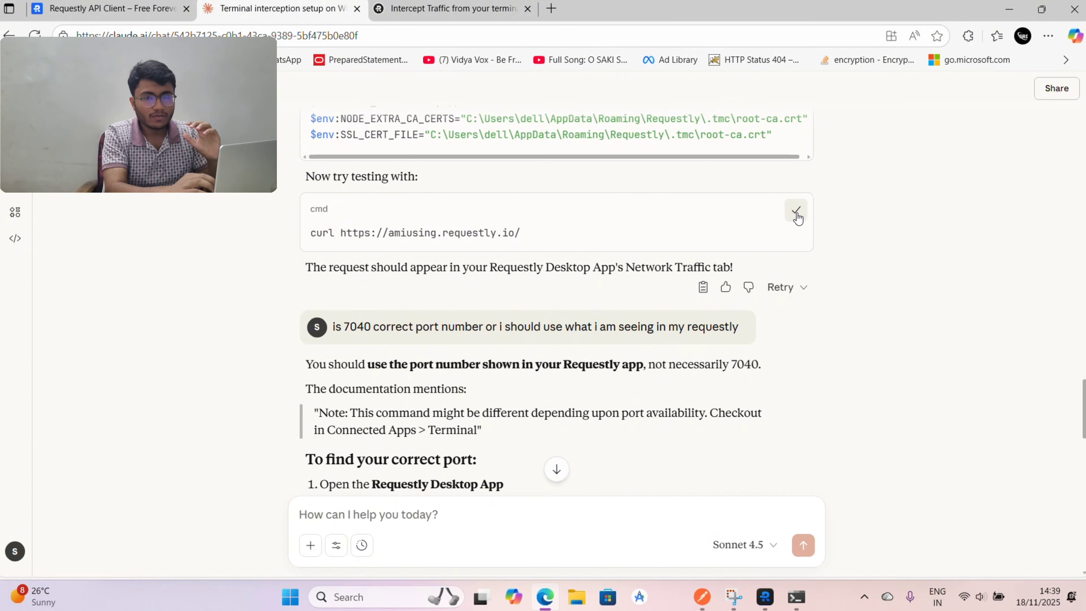
key("alt+Tab")
type("cls")
key("Return")
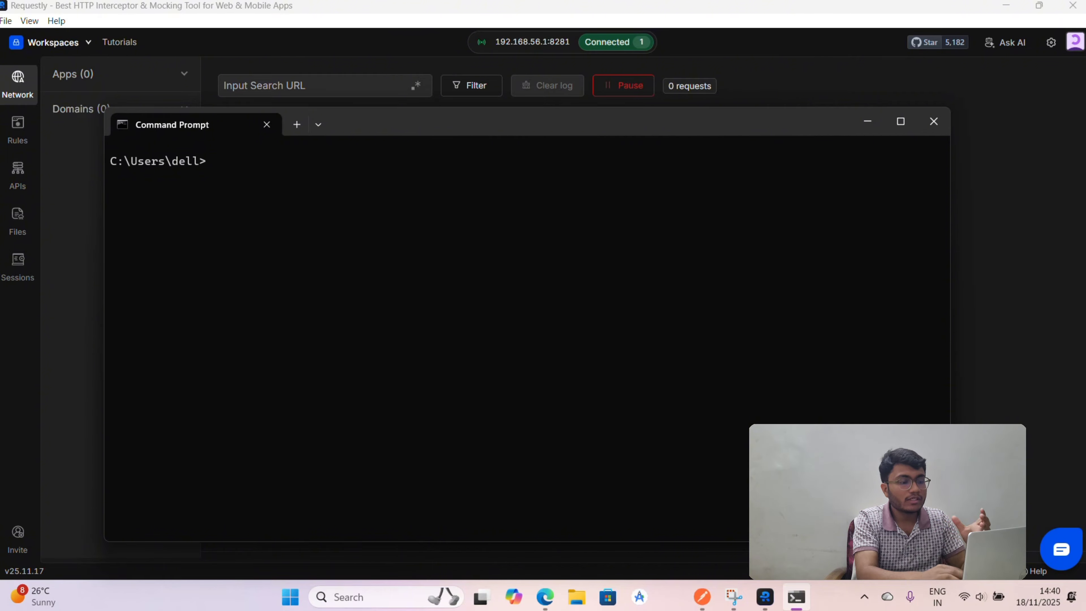
key("ctrl+v")
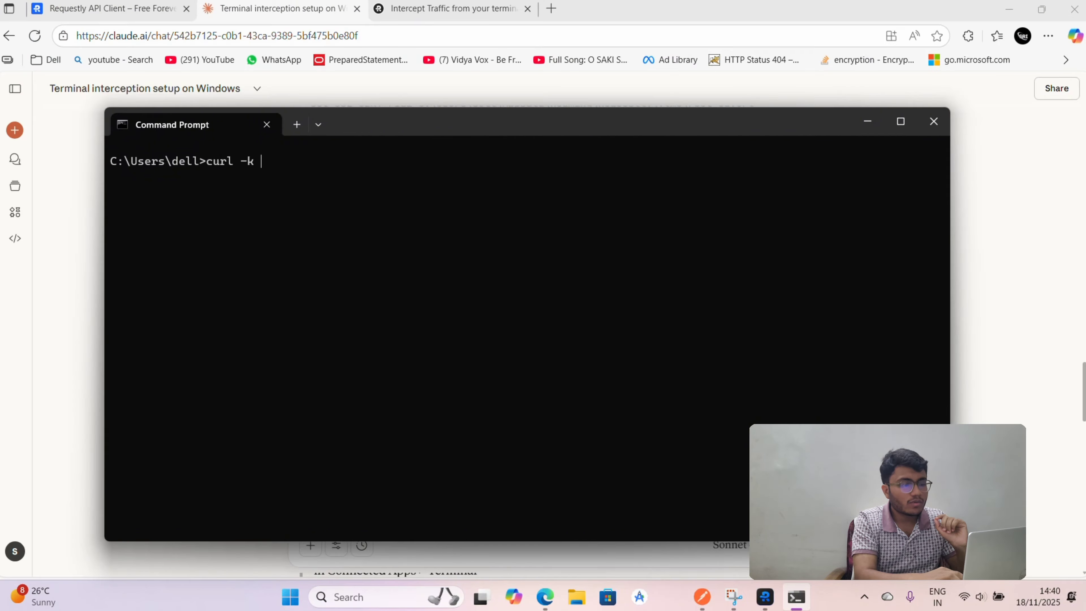
key("Escape")
key("ctrl+v")
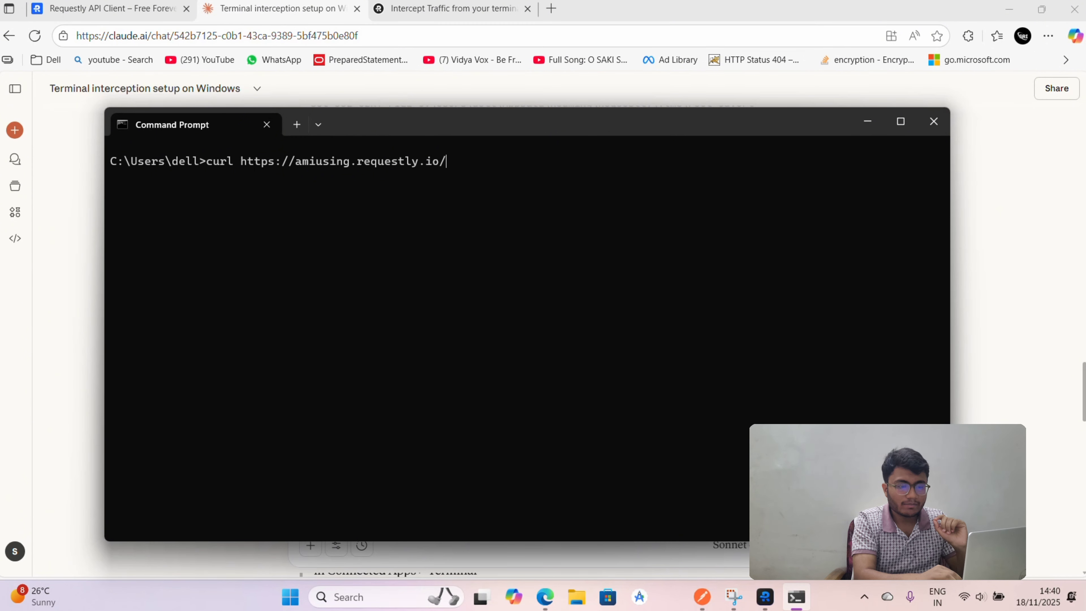
key("Return")
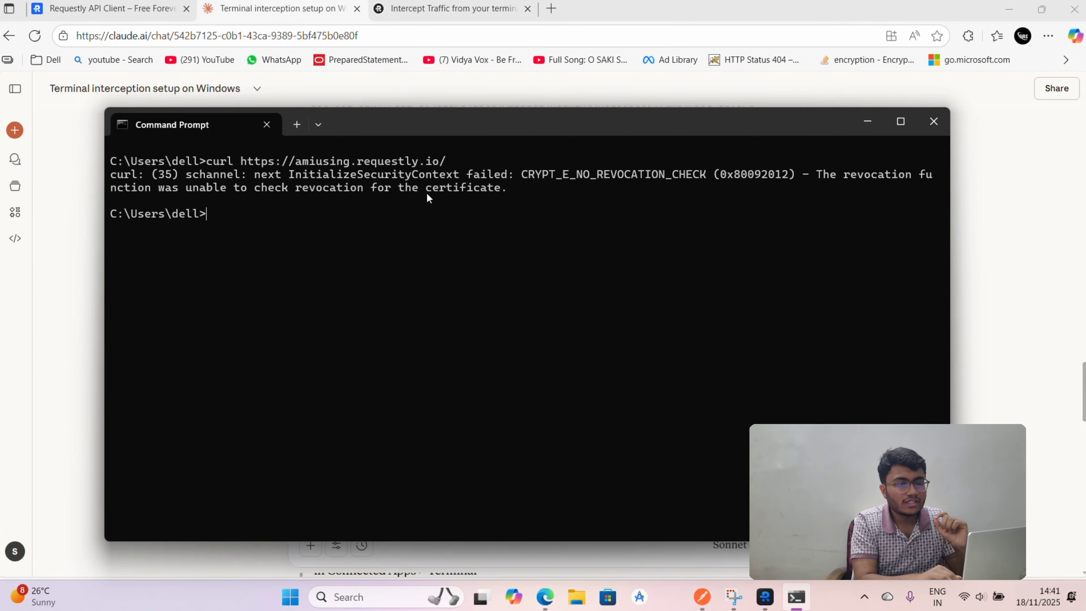
key("alt+Tab")
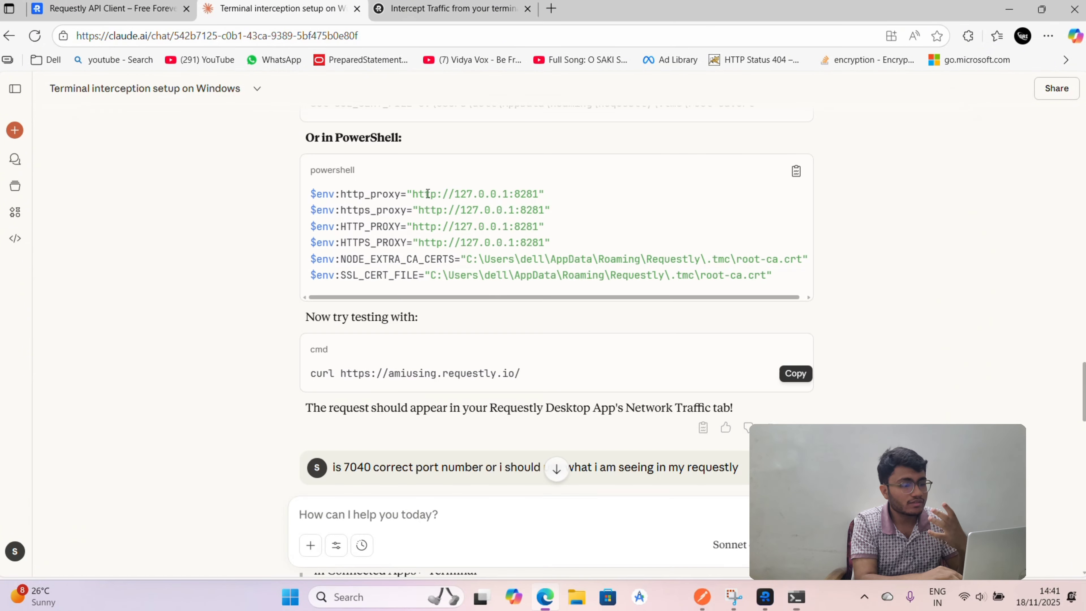
scroll(591, 292, "down", 4)
scroll(591, 292, "down", 10)
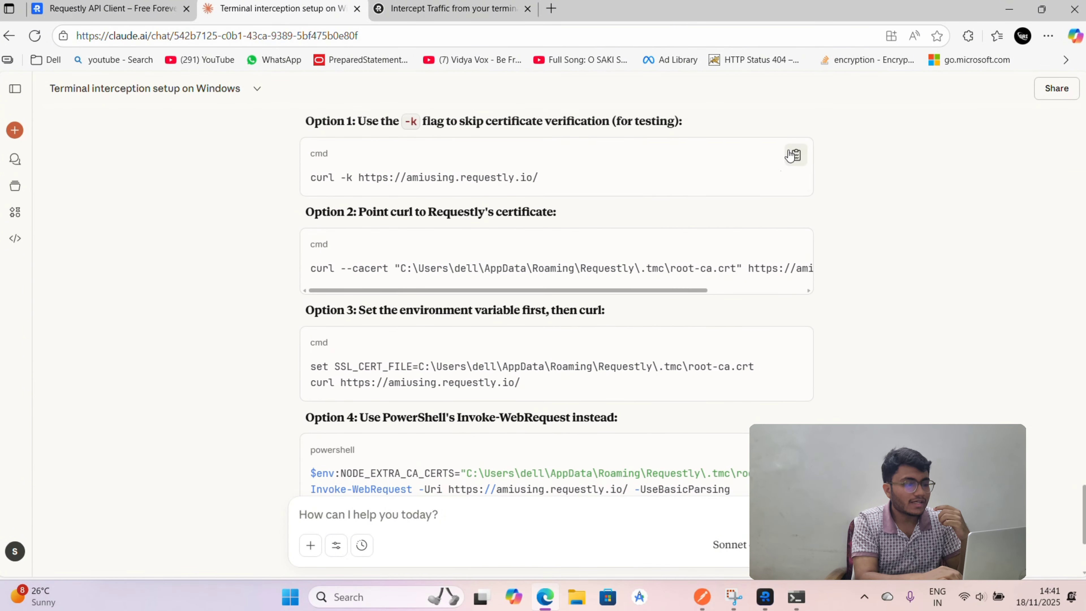
left_click(791, 155)
key("alt+Tab")
key("ctrl+v")
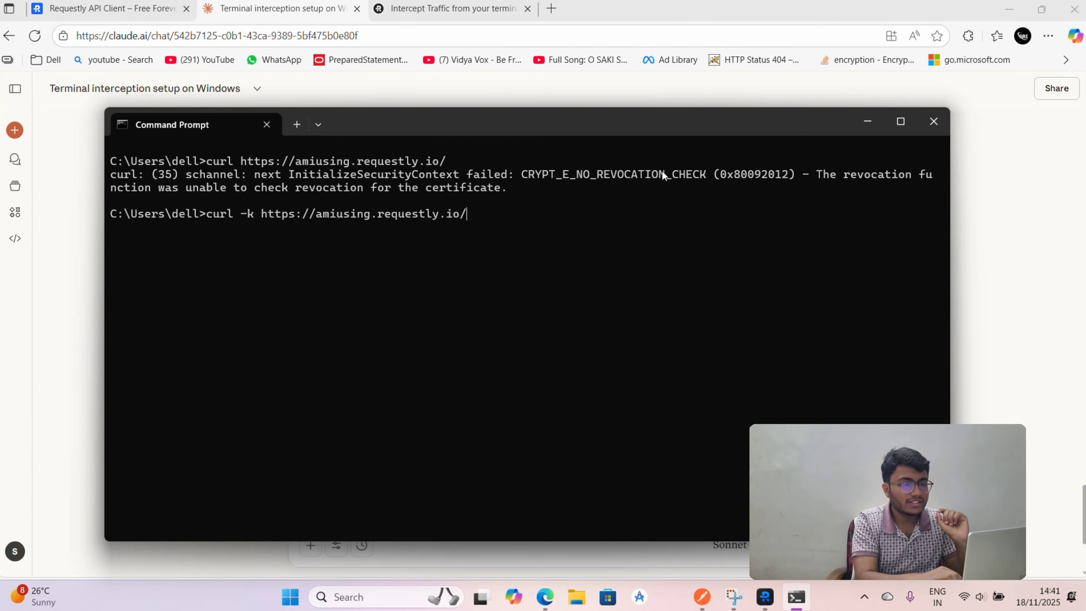
key("Return")
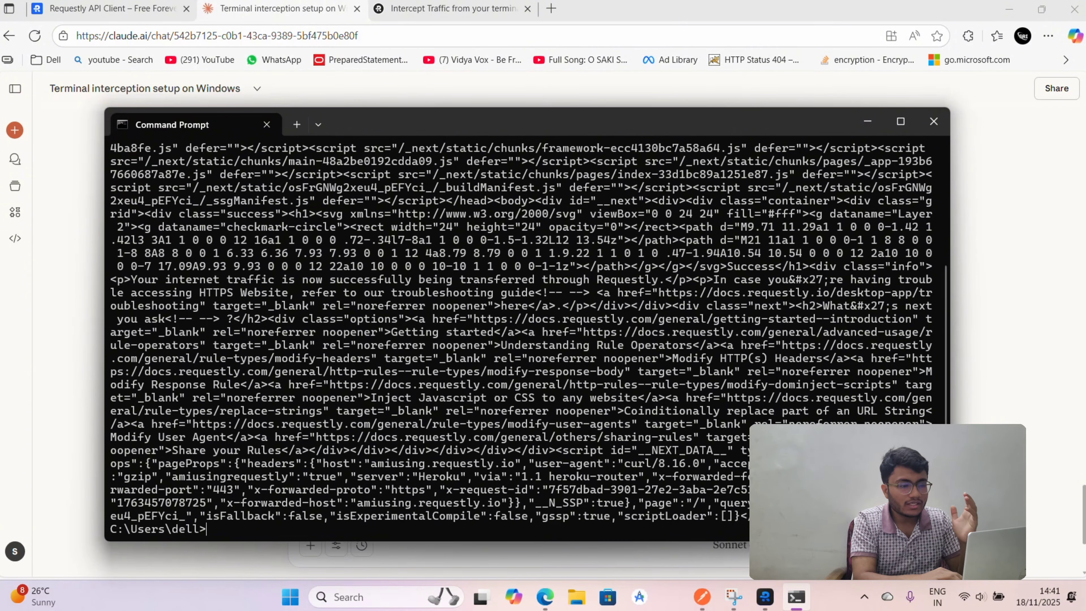
scroll(559, 241, "up", 10)
key("alt+Tab")
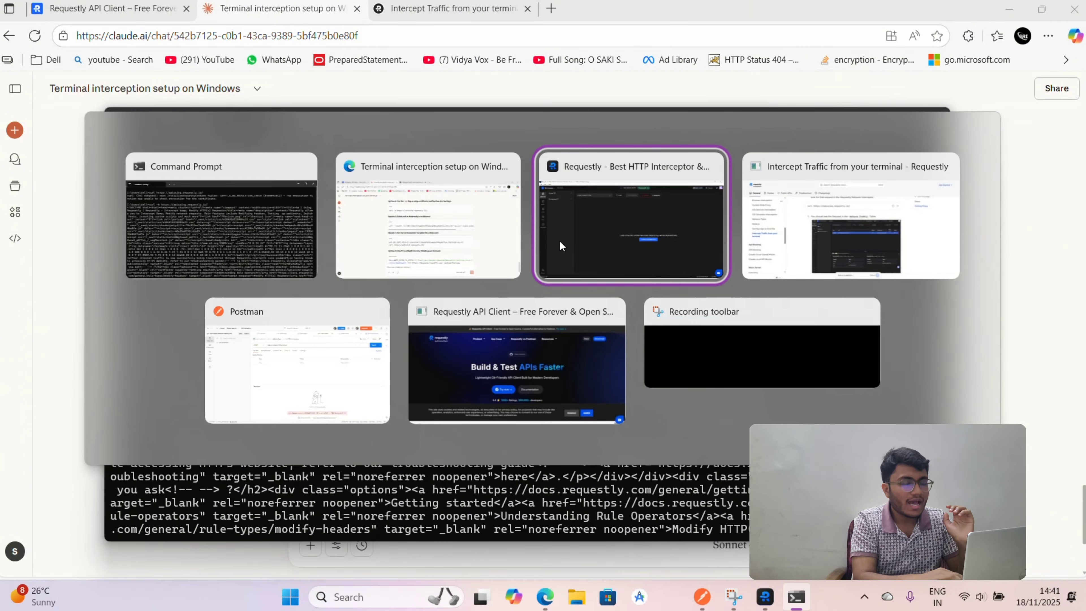
key("alt+Tab")
key("alt+Tab")
key("alt+Tab")
key("alt+Tab")
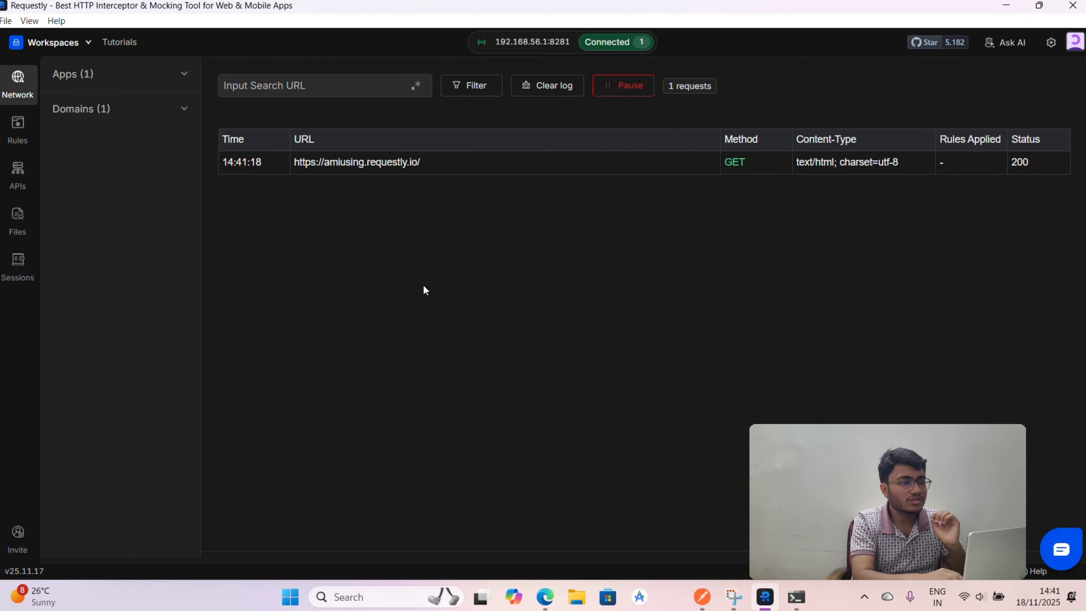
left_click(356, 161)
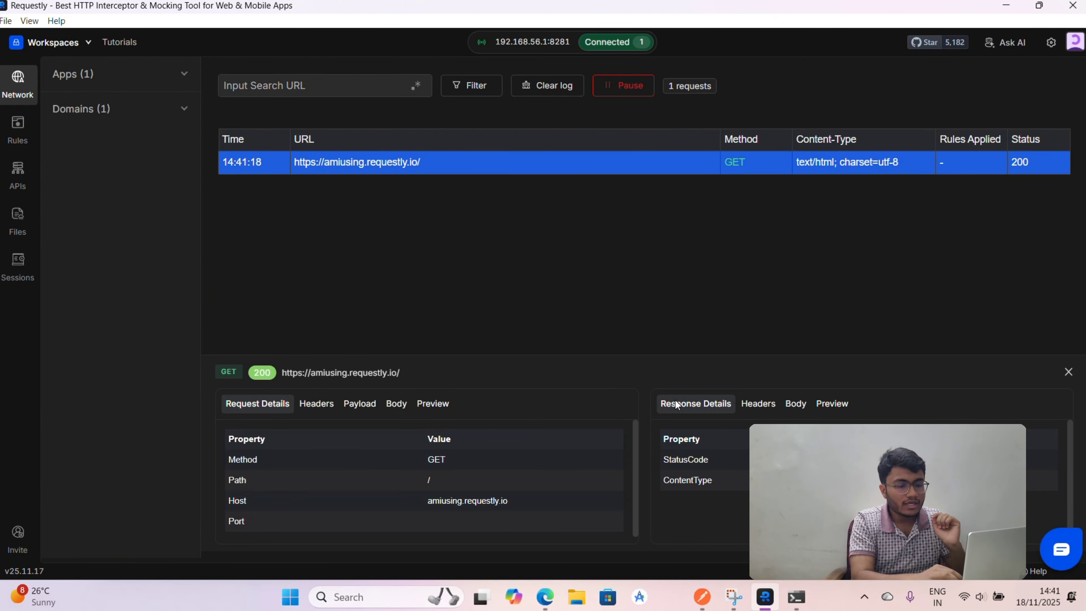
left_click(758, 404)
left_click(786, 403)
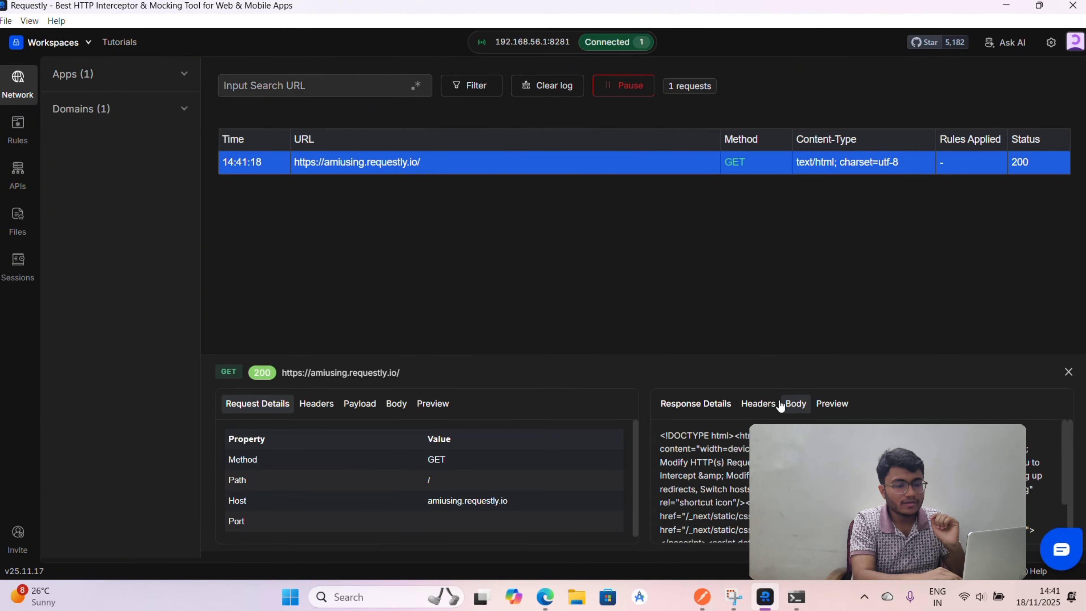
Compare the captured response body in Requestly with the curl output in Command Prompt.
scroll(787, 470, "down", 3)
key("alt+Tab")
key("alt+Tab")
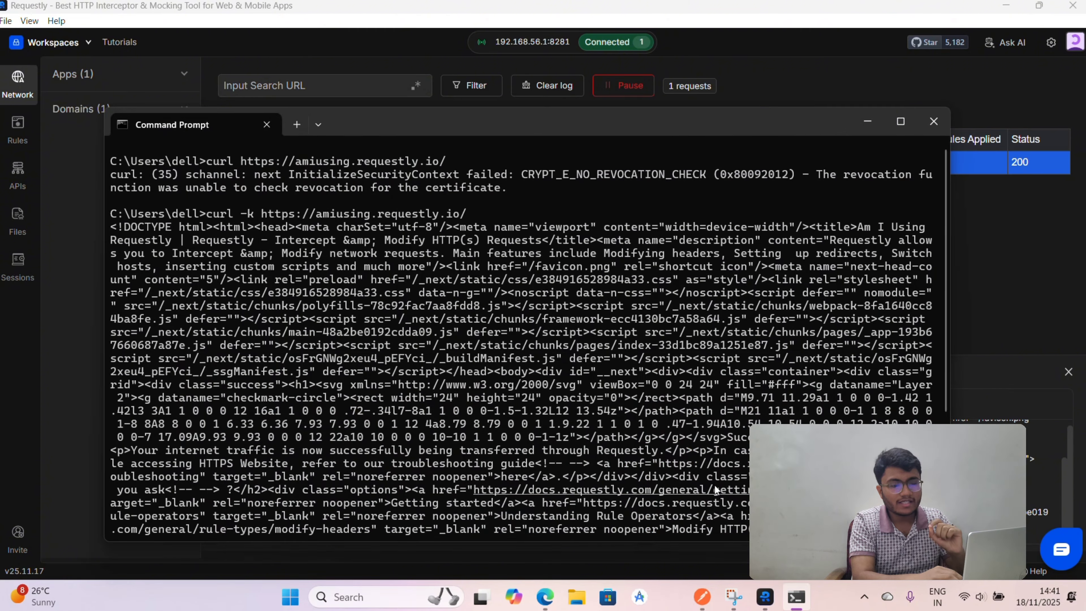
key("alt+Tab")
key("alt+Tab")
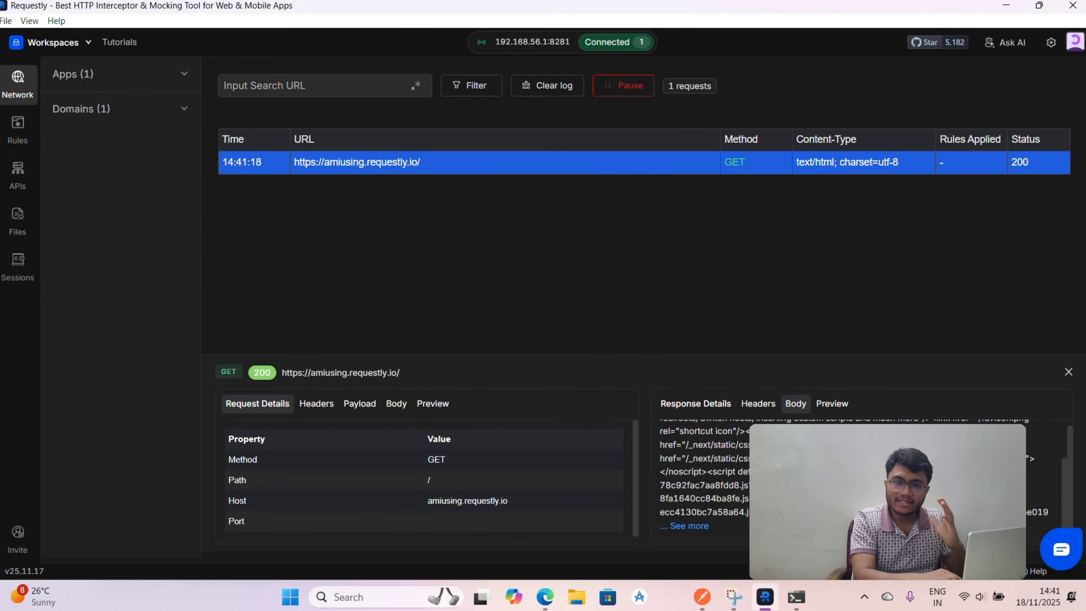
right_click(639, 167)
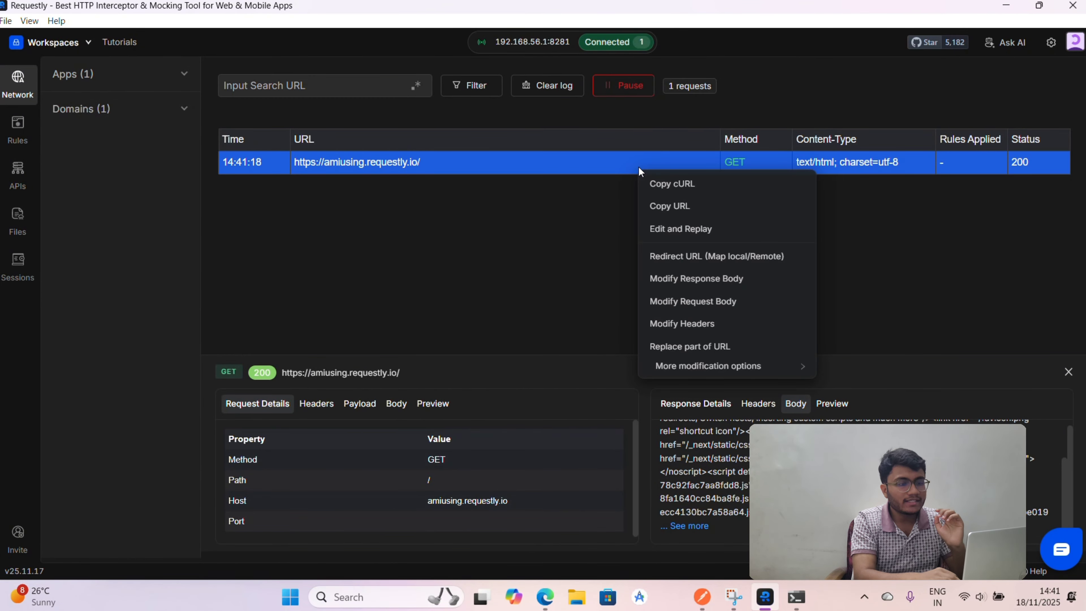
left_click(693, 235)
left_click(857, 167)
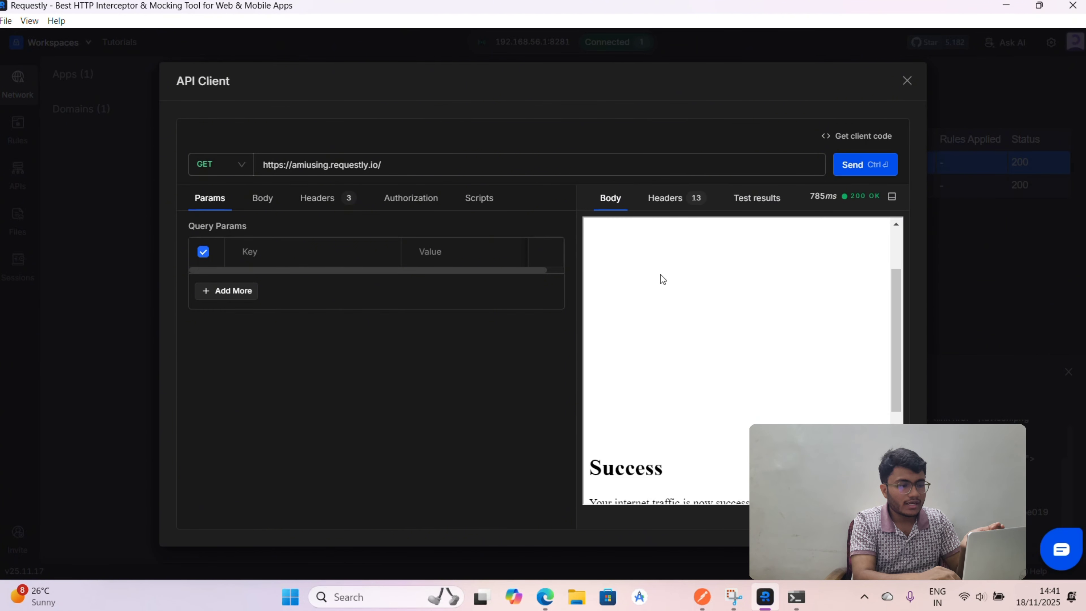
scroll(684, 331, "down", 3)
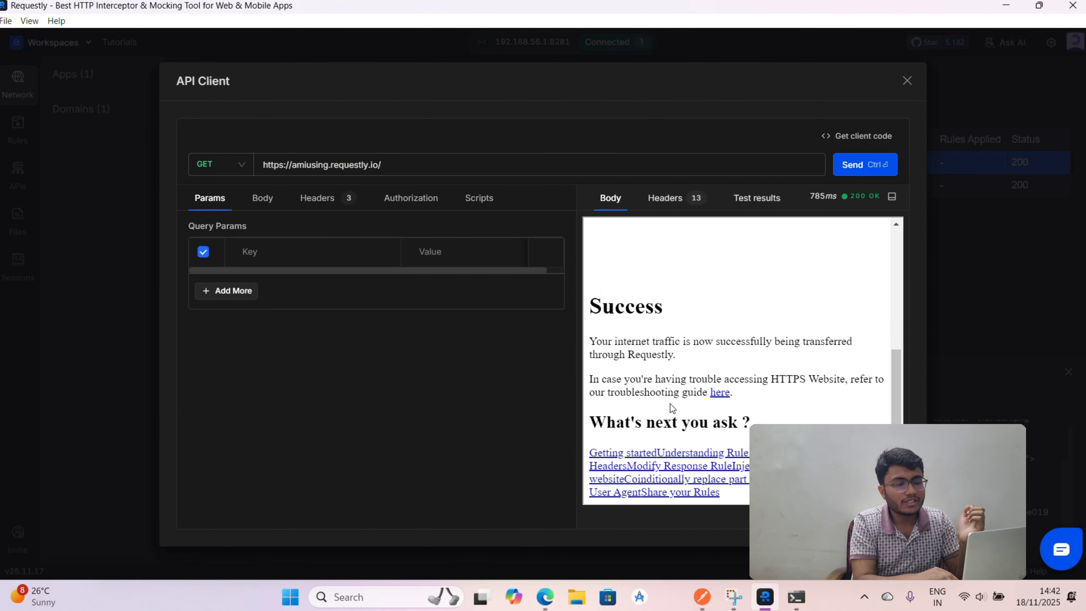
scroll(816, 394, "up", 1)
scroll(815, 391, "down", 1)
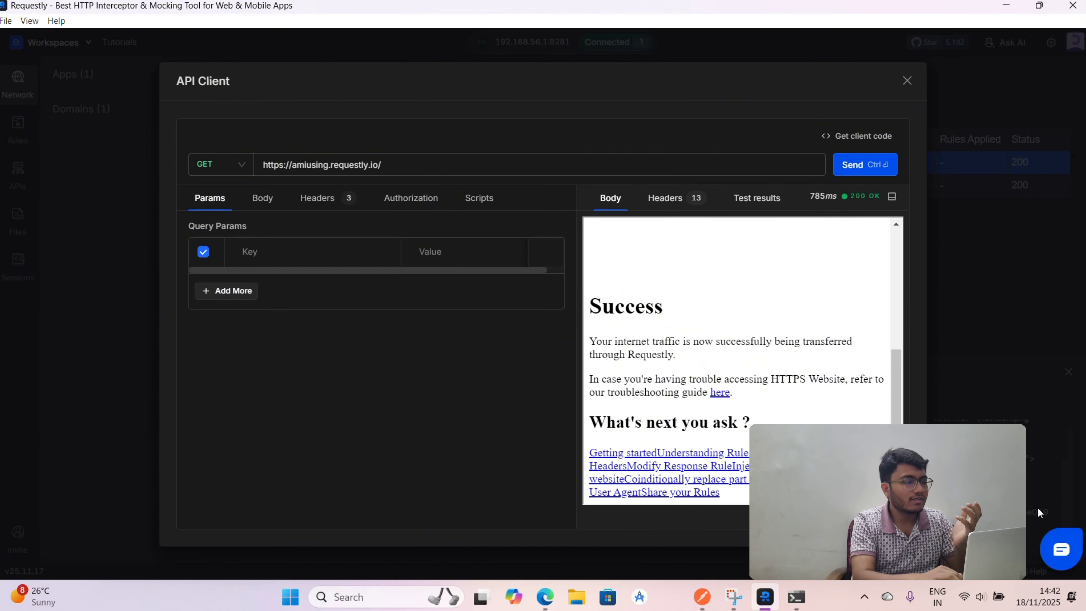
Highlight the HTML output in Command Prompt for comparison with the replayed response, then close Requestly's replay dialog.
key("alt+Tab")
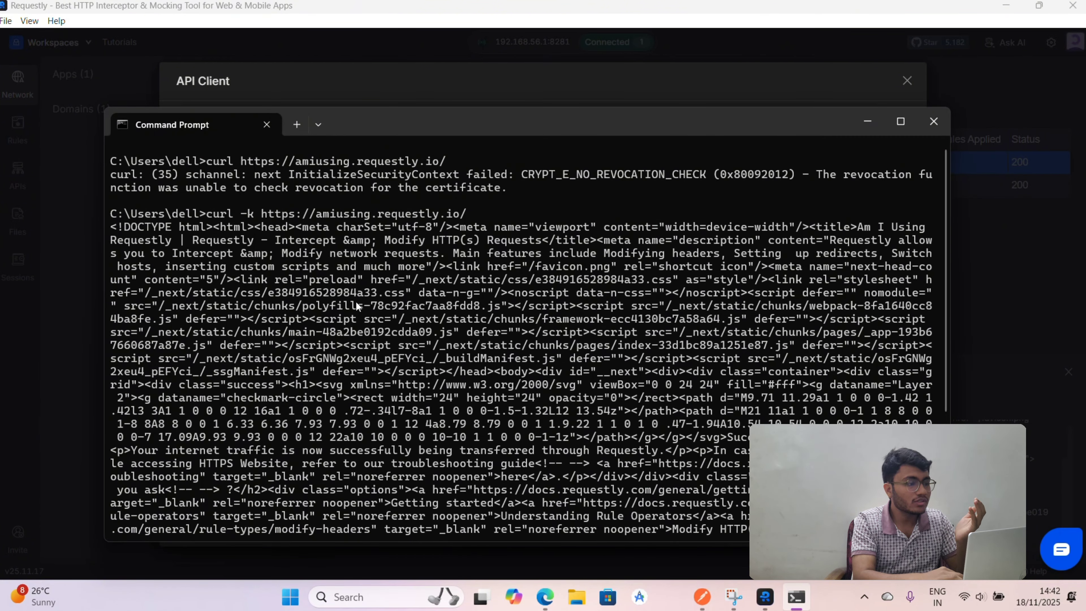
left_click_drag(108, 225, 311, 541)
key("alt+Tab")
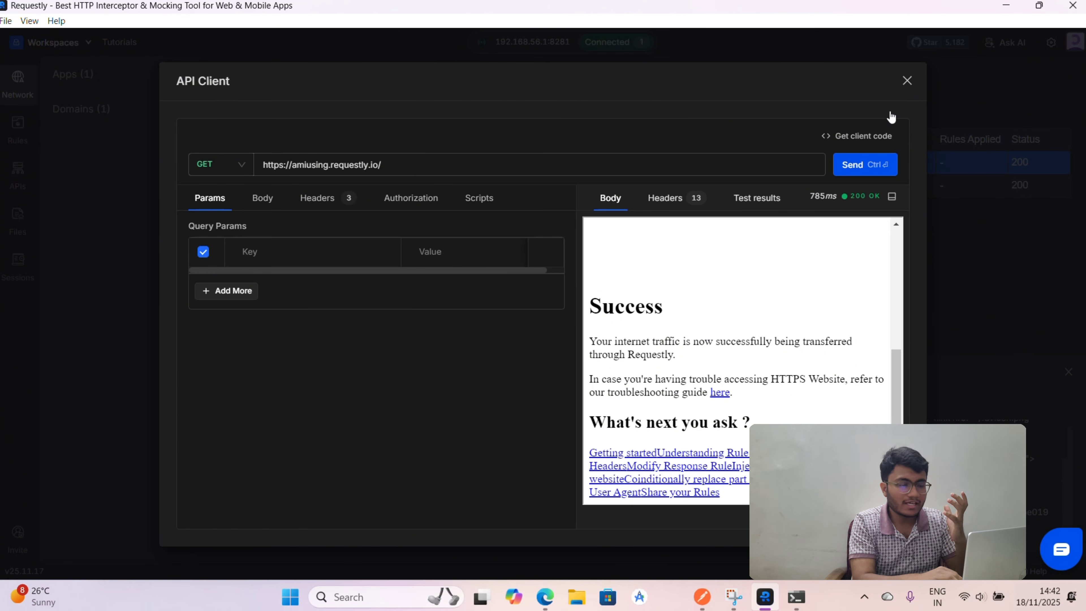
left_click(906, 81)
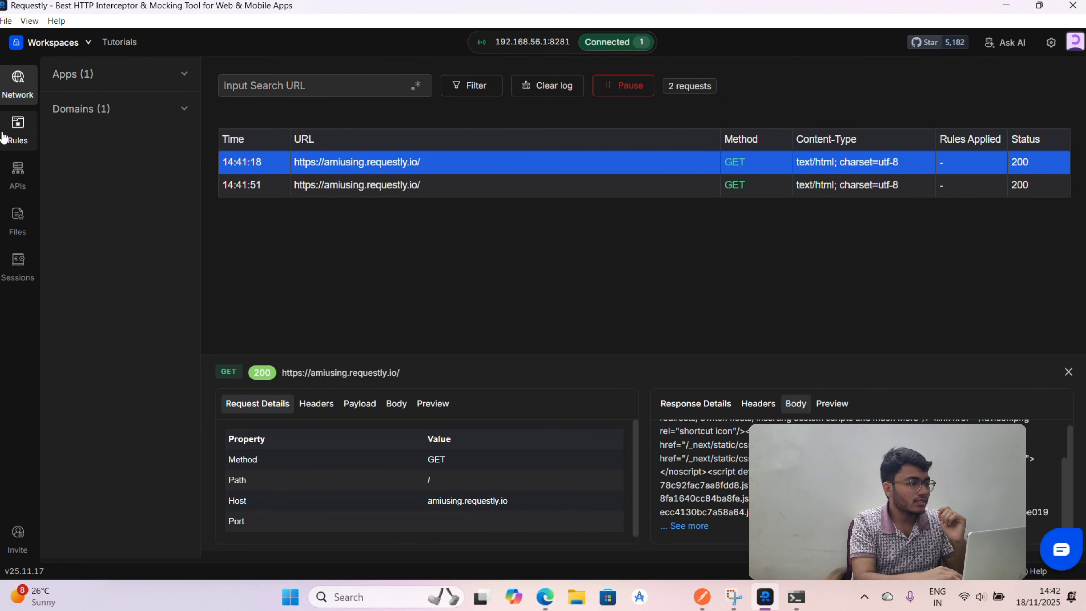
left_click(9, 188)
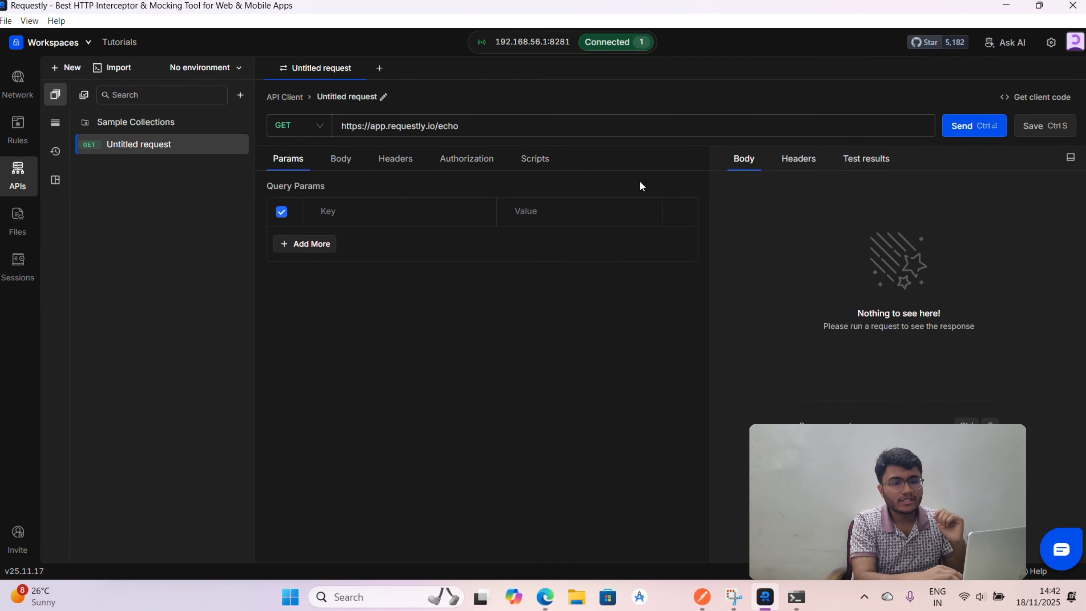
left_click(973, 134)
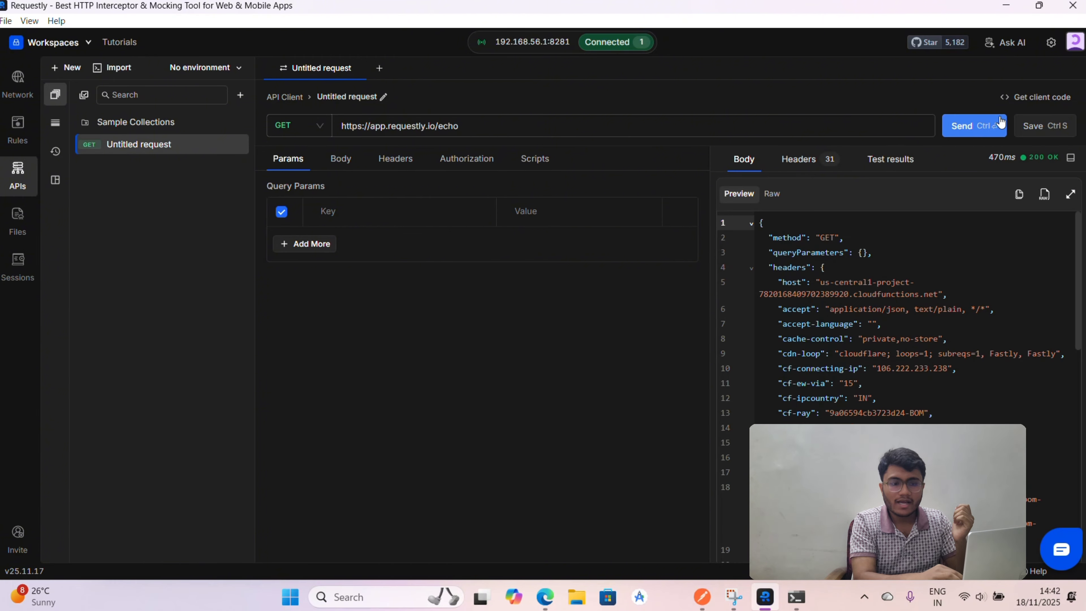
left_click(1035, 100)
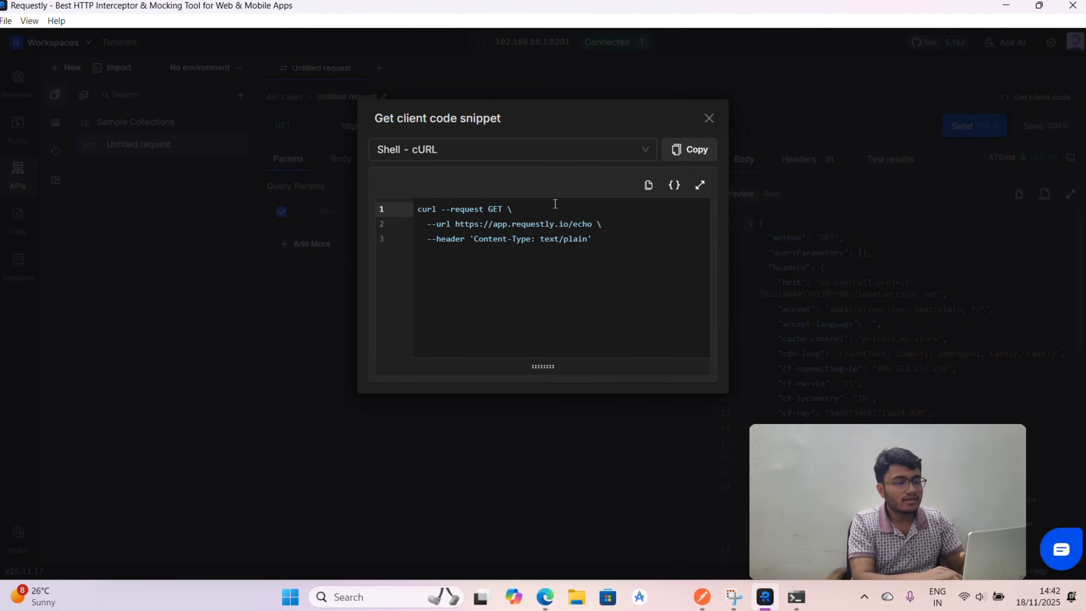
left_click_drag(604, 242, 389, 190)
key("ctrl+c")
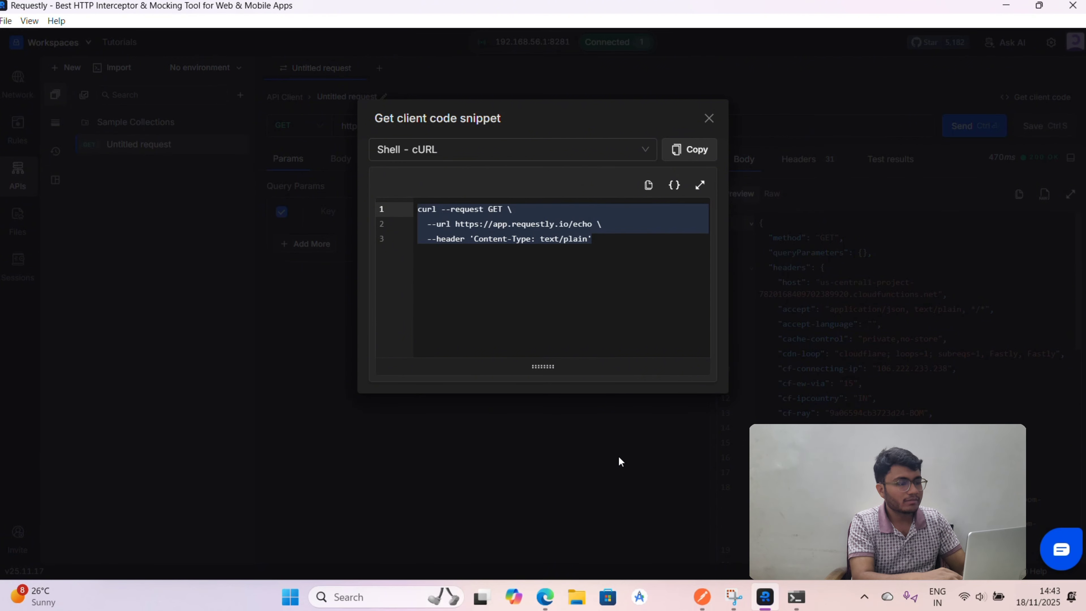
In the Claude chat, submit the copied cURL snippet with "i want to request this through cmd give me in one line".
key("super")
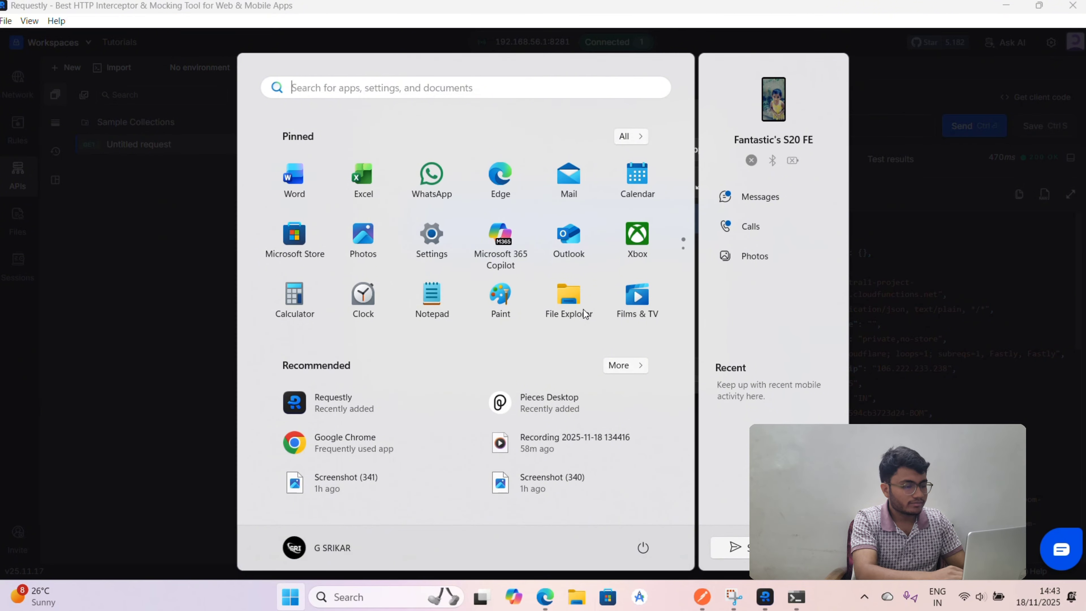
key("Escape")
key("alt+Tab")
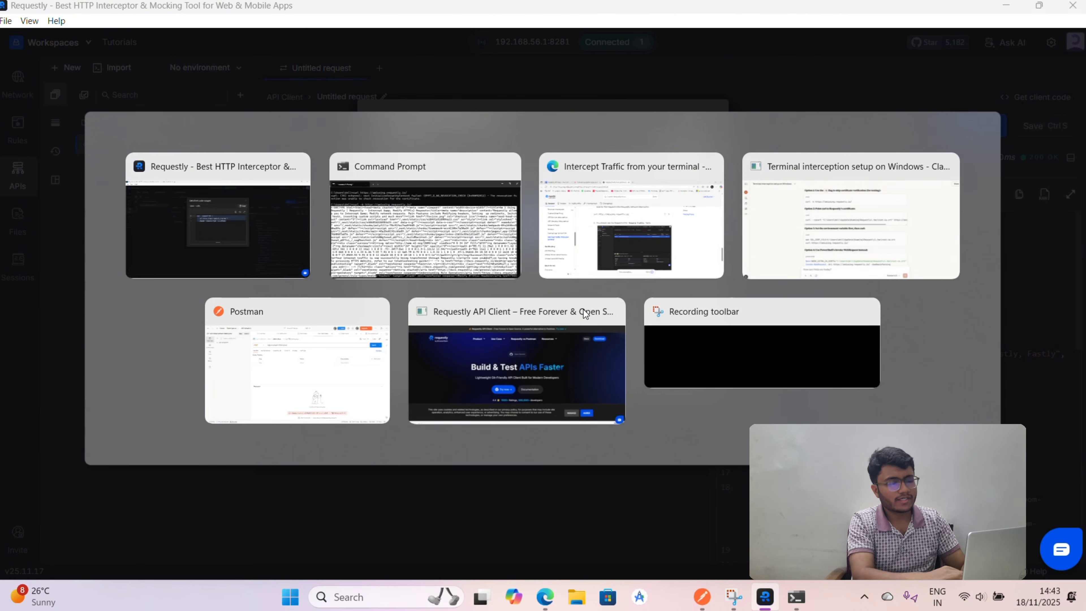
key("alt+Tab")
key("alt+Tab")
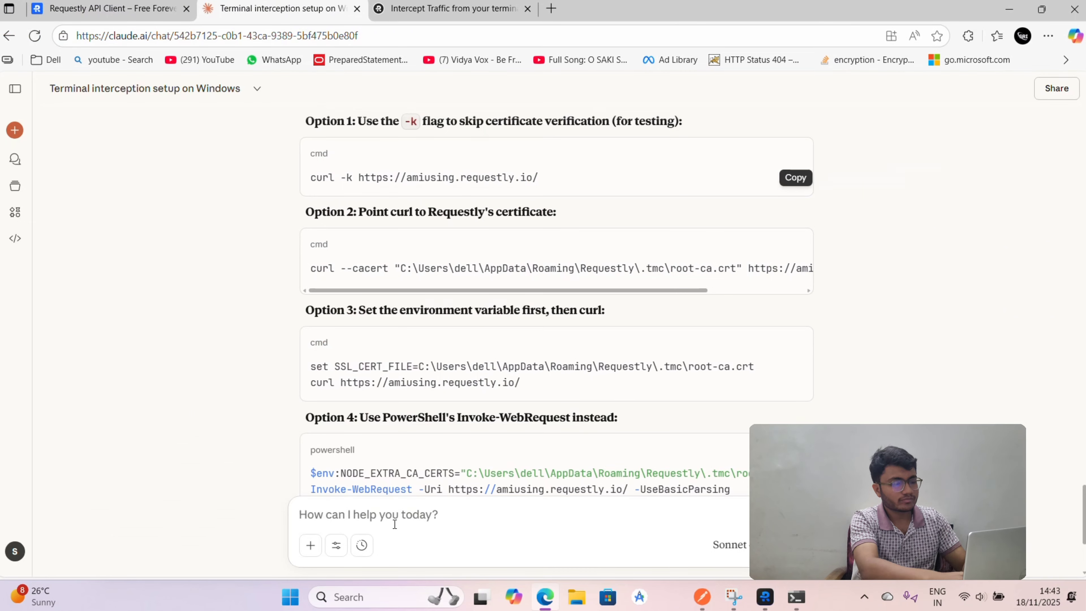
left_click(396, 522)
key("ctrl+v")
key("BackSpace")
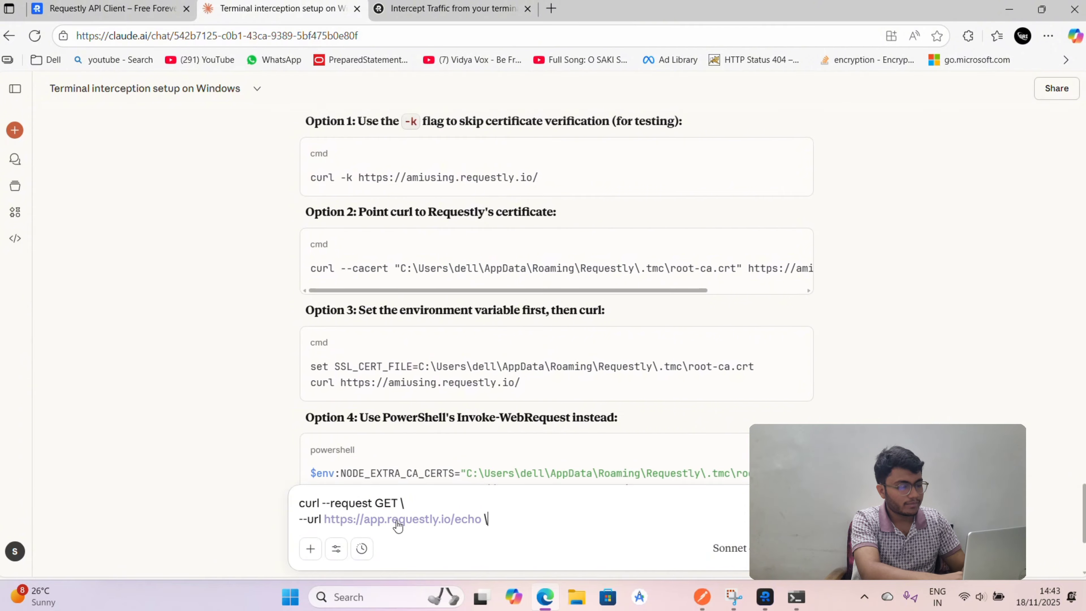
key("ctrl+z")
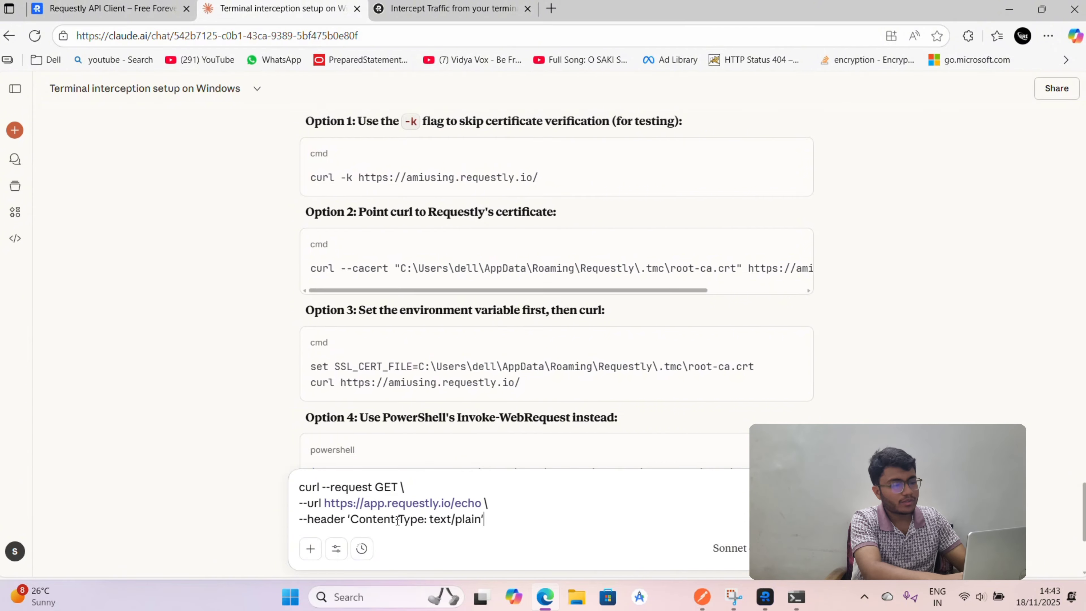
type("i want to request")
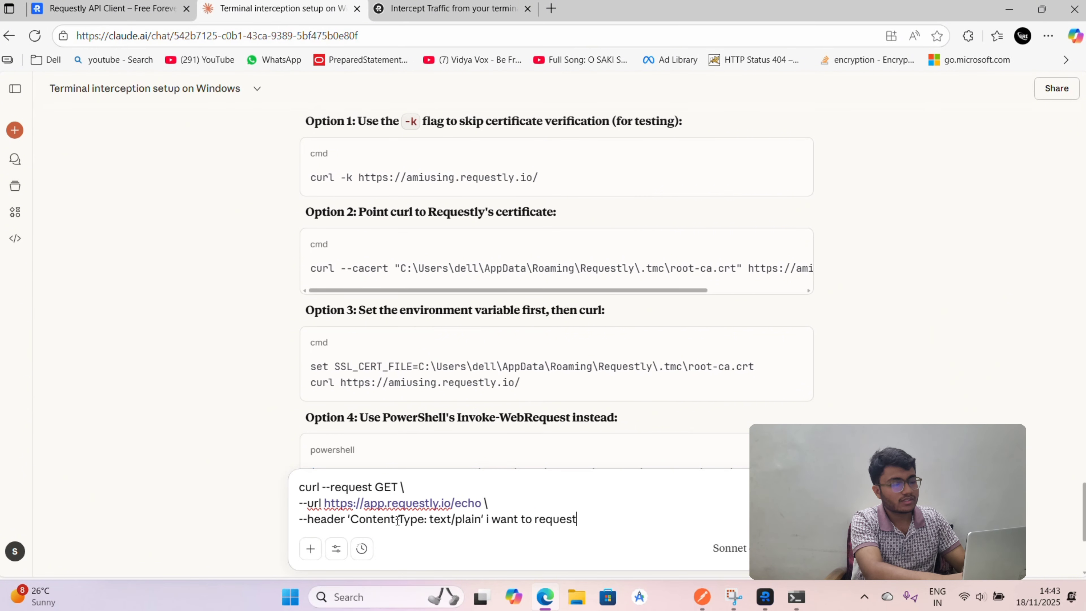
type(" this thro")
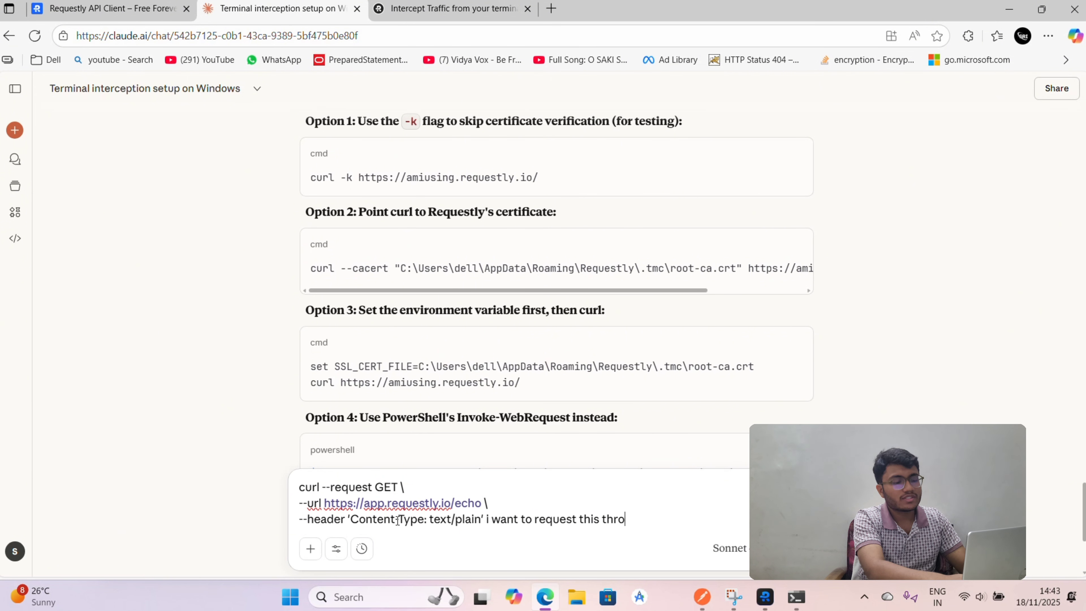
type("ugh cmd give me in one")
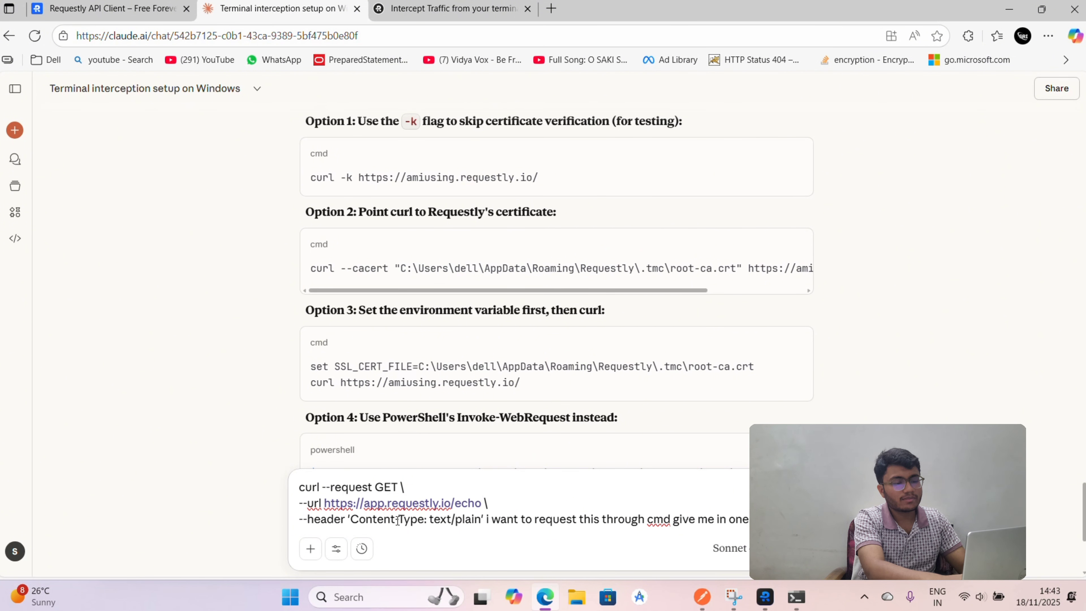
key("Return")
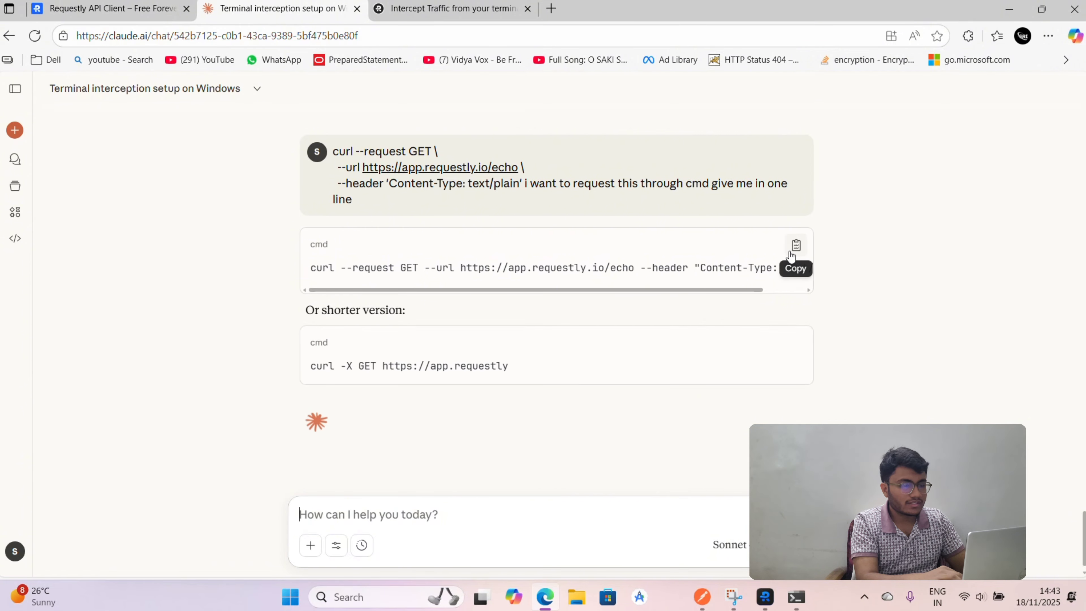
left_click(795, 246)
key("alt+Tab")
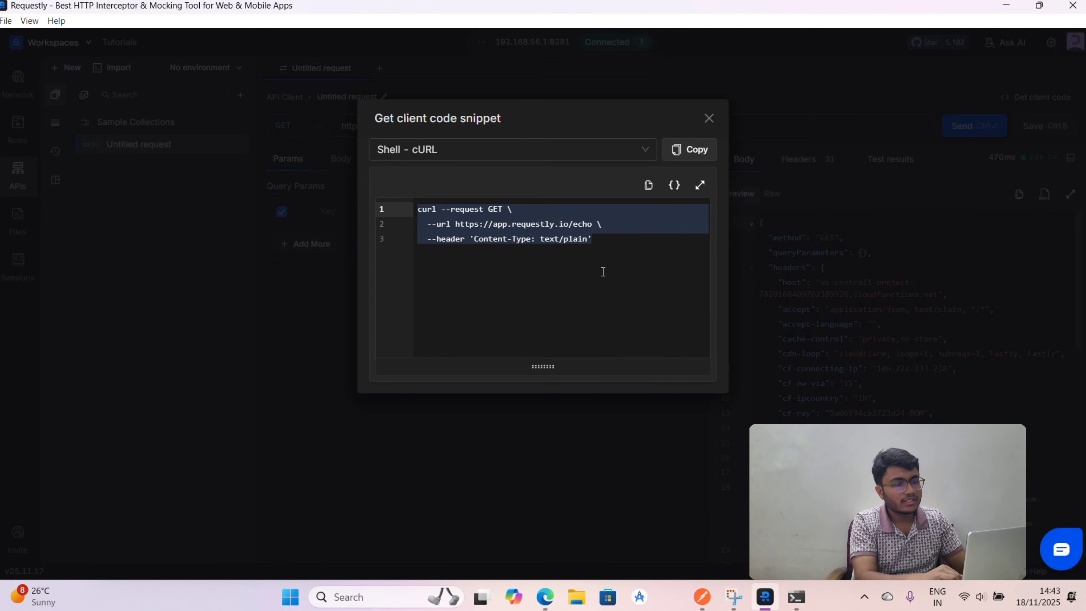
key("alt+Tab")
key("alt+Tab")
key("alt+Tab")
key("alt+Tab")
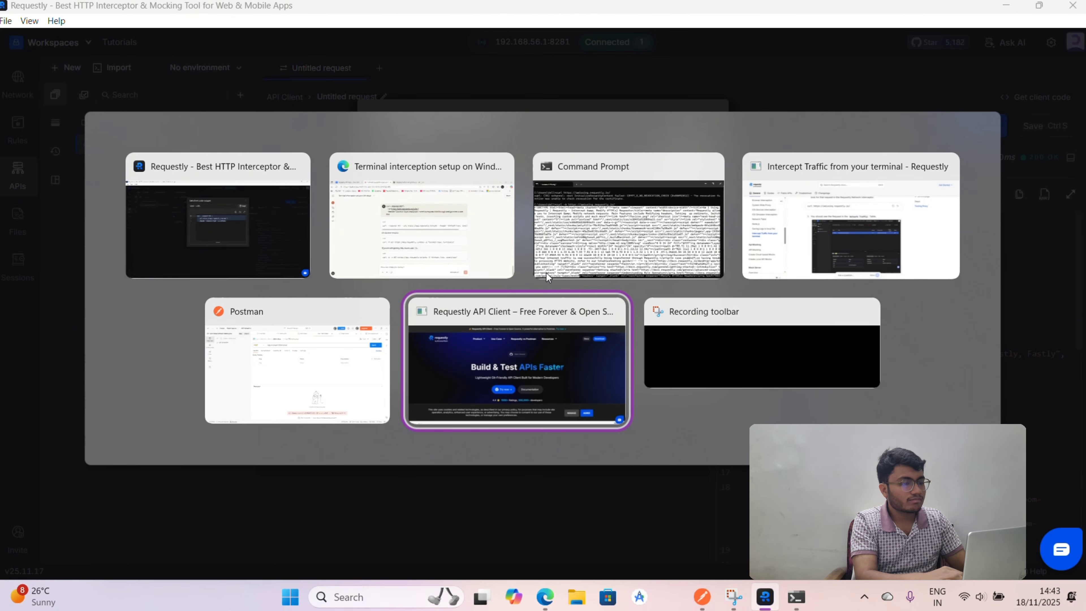
key("alt+Tab")
key("alt+Tab")
key("alt+Tab")
scroll(477, 284, "down", 2)
key("alt+Tab")
Recall the last curl command, insert the -k flag right after "curl", and run it again.
key("Up")
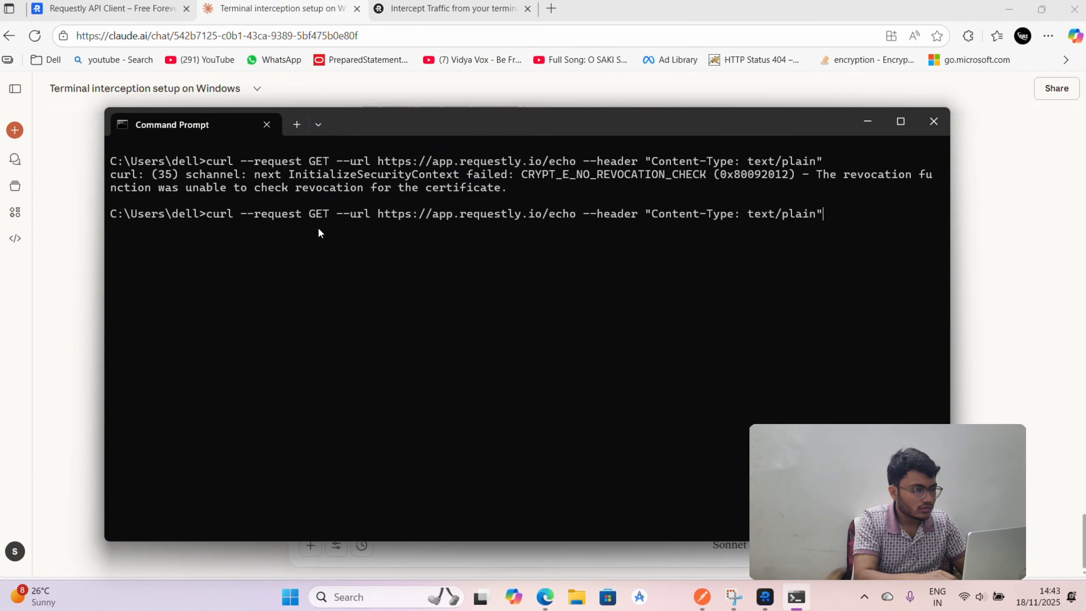
key("Left")
key("Left")
key("Left")
key("Left")
key("Left")
key("Left")
key("Left")
key("Left")
key("Left")
key("Left")
key("Left")
key("Left")
key("Left")
key("Left")
key("Left")
key("Left")
key("Left")
key("Left")
key("Left")
key("Left")
key("Left")
key("Left")
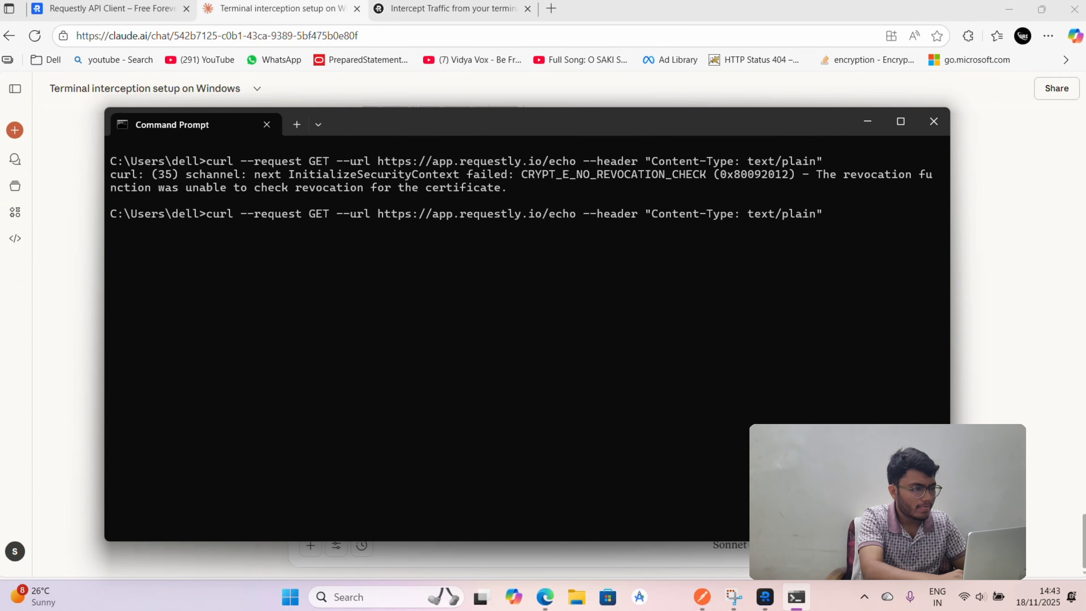
type("-k")
key("Return")
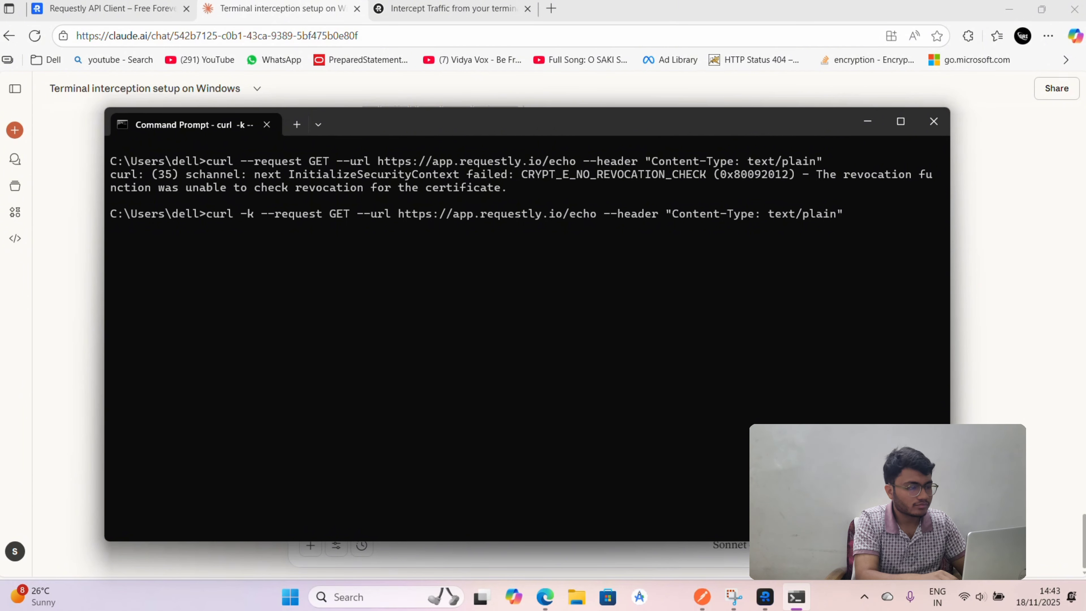
Review the full JSON response that the curl -k request printed in Command Prompt.
scroll(352, 217, "up", 8)
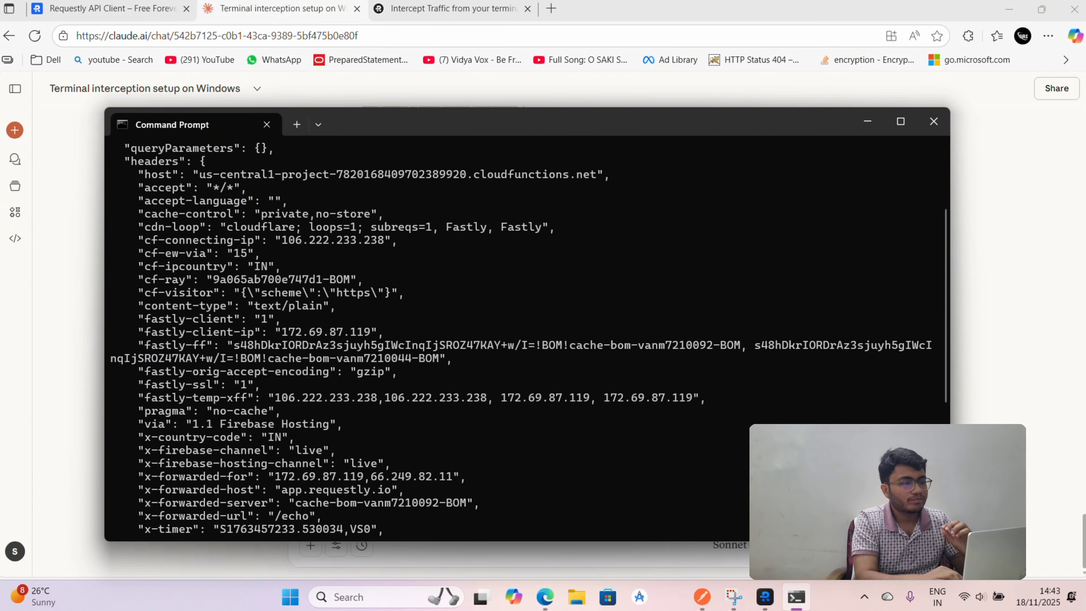
scroll(437, 288, "down", 2)
scroll(436, 289, "down", 8)
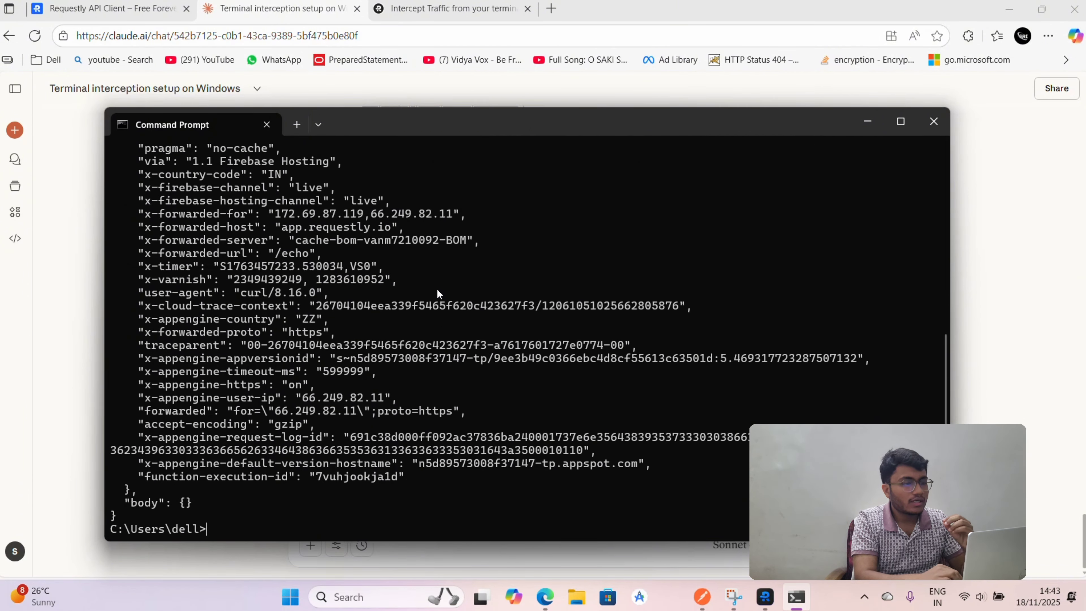
scroll(436, 289, "up", 10)
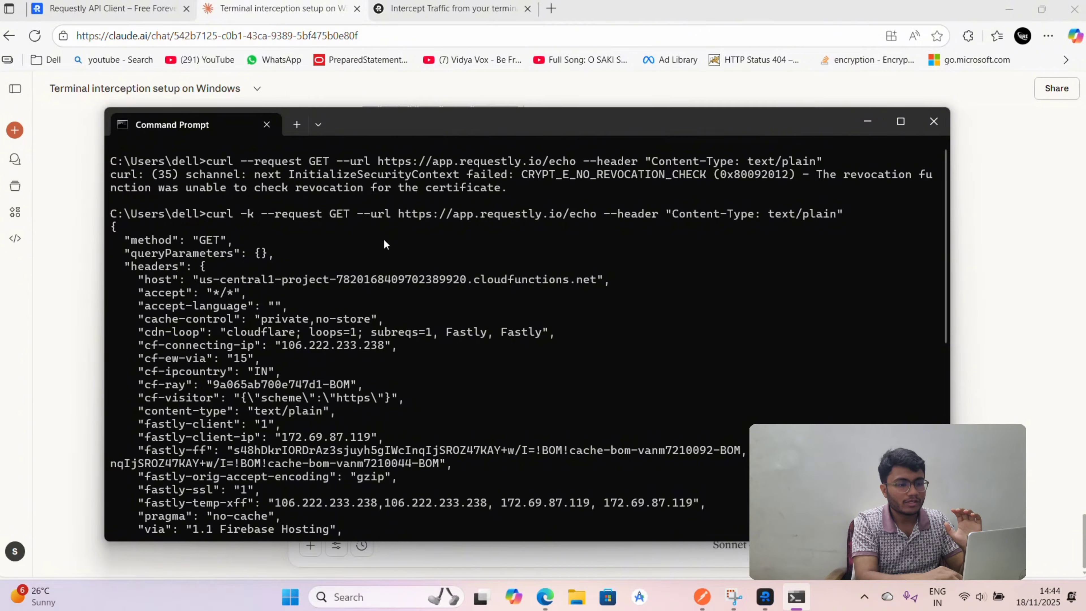
Switch to Requestly's network log, inspect the response bodies of the amiusing.requestly.io requests, and expand the Apps and Domains groups.
key("alt+Tab")
left_click(708, 118)
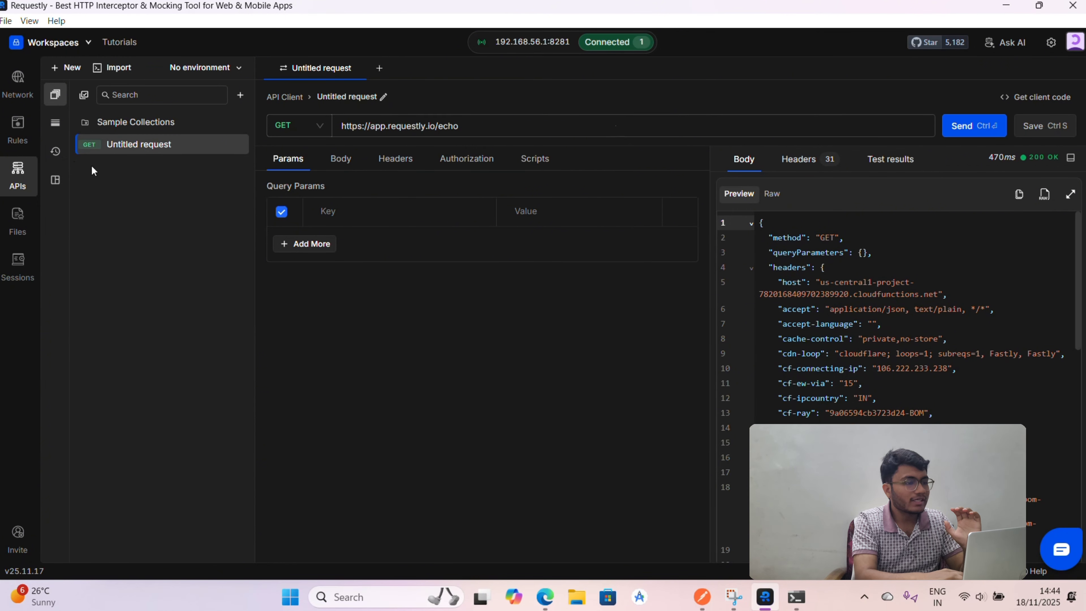
left_click(17, 85)
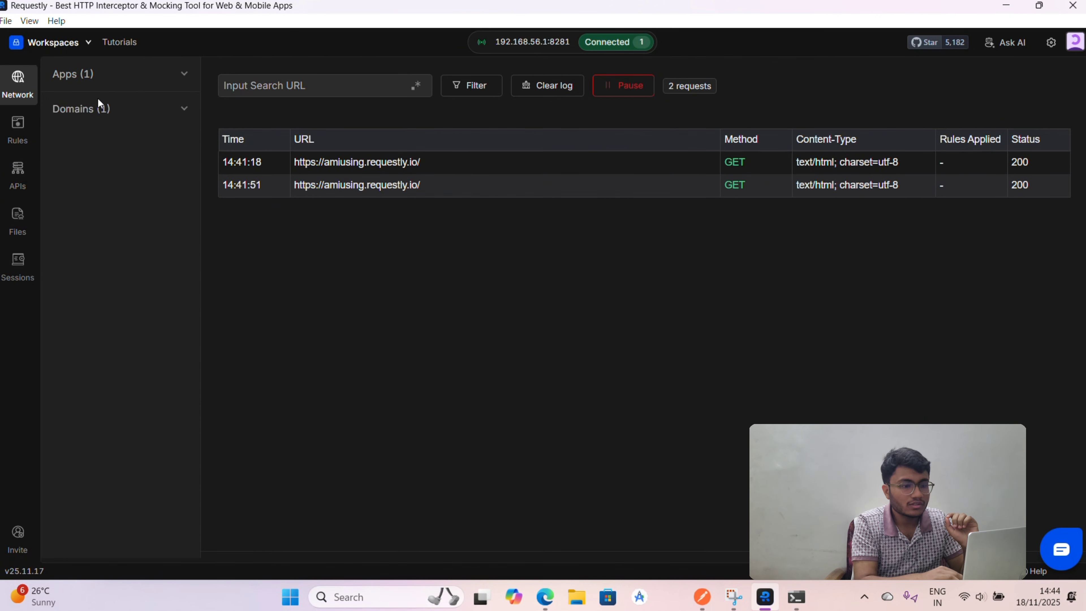
left_click(435, 187)
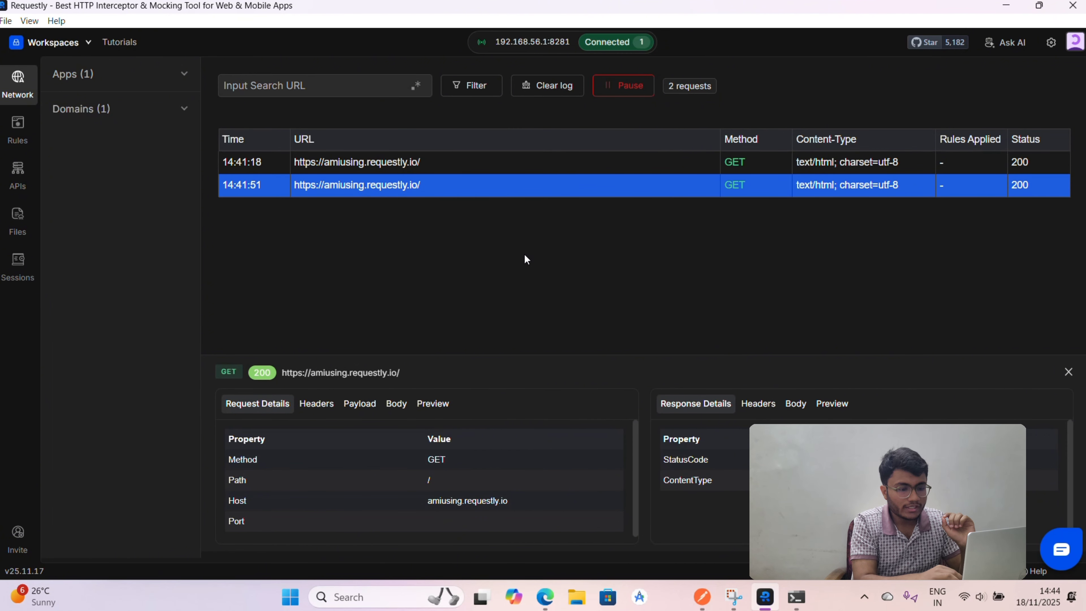
left_click(796, 405)
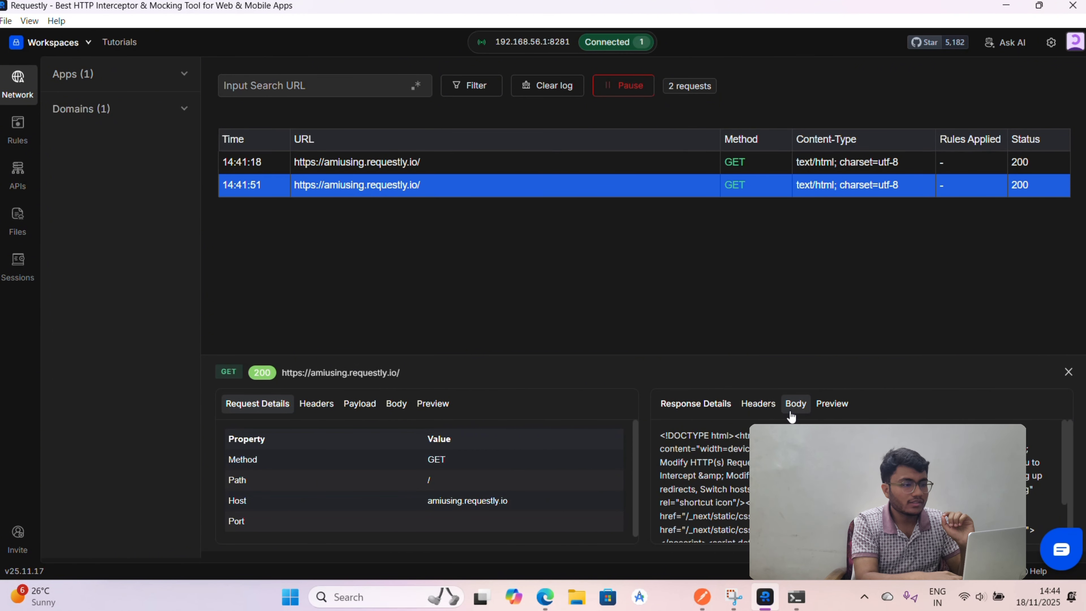
scroll(791, 433, "down", 3)
left_click(582, 166)
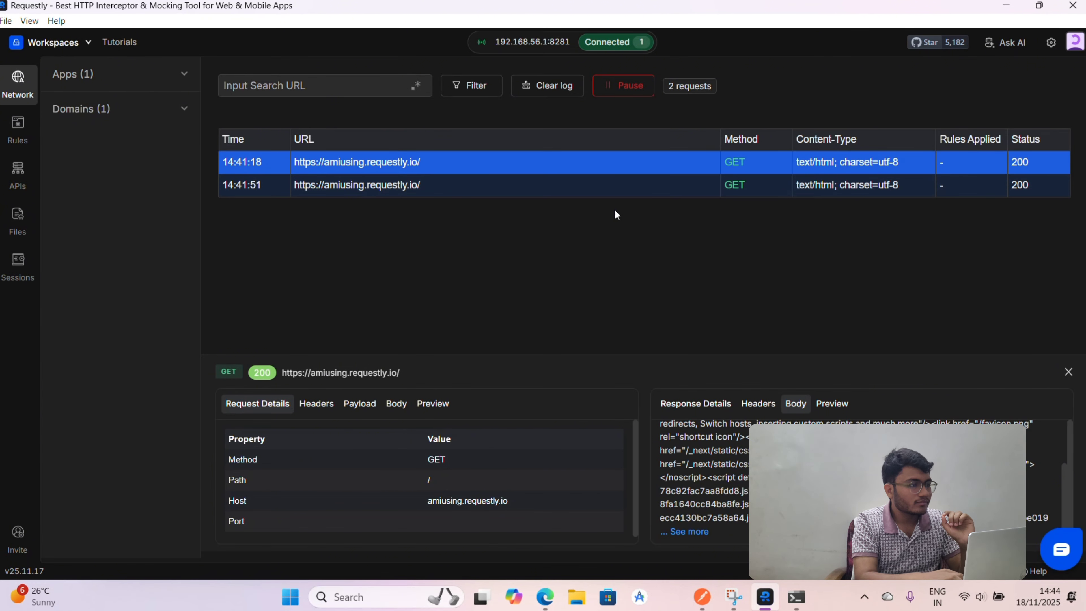
left_click(180, 107)
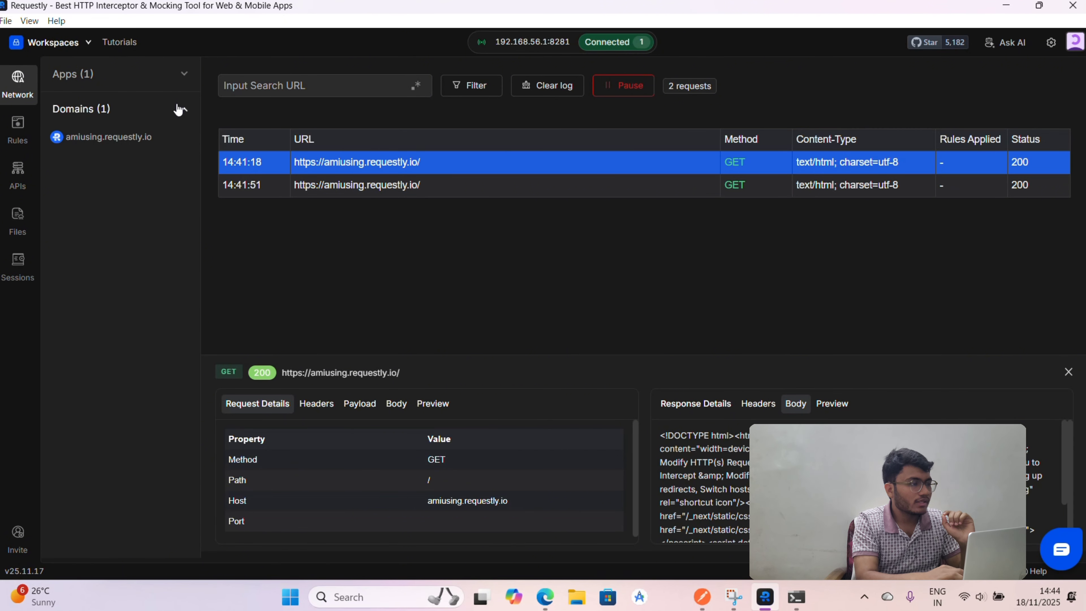
left_click(190, 80)
key("alt+Tab")
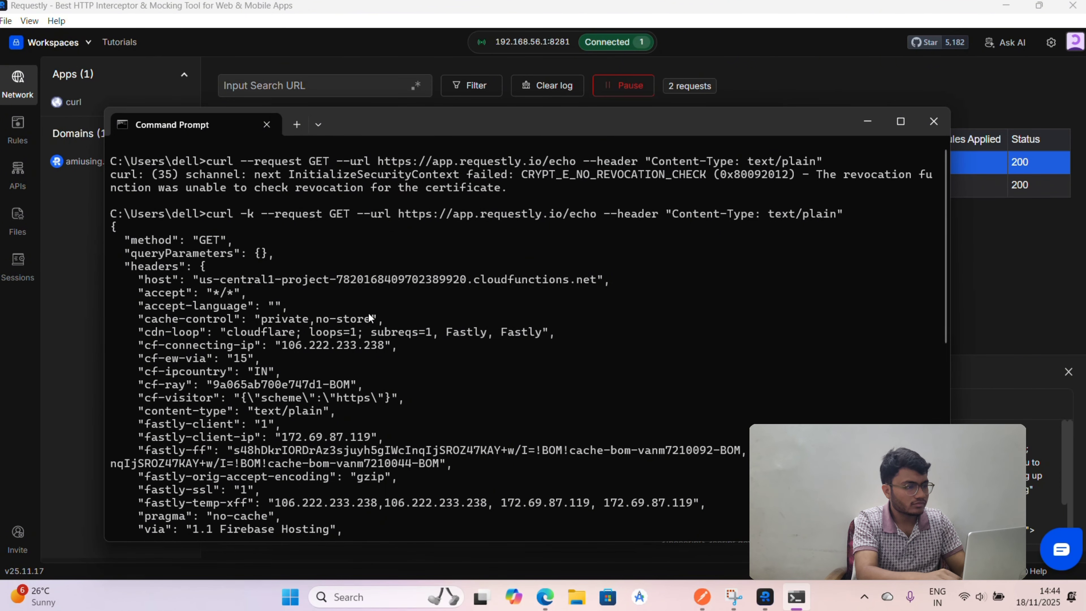
type("cls")
key("Return")
key("Up")
key("Up")
key("Return")
key("alt+Tab")
left_click(428, 208)
scroll(705, 483, "down", 3)
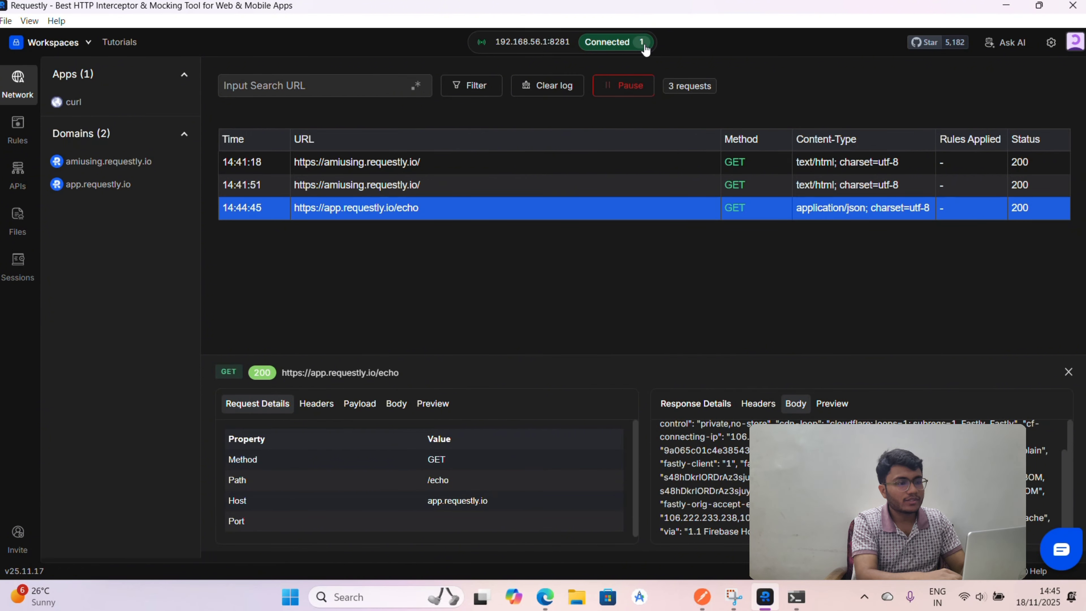
View the Android setup instructions among the mobile connection options for connecting apps.
left_click(635, 41)
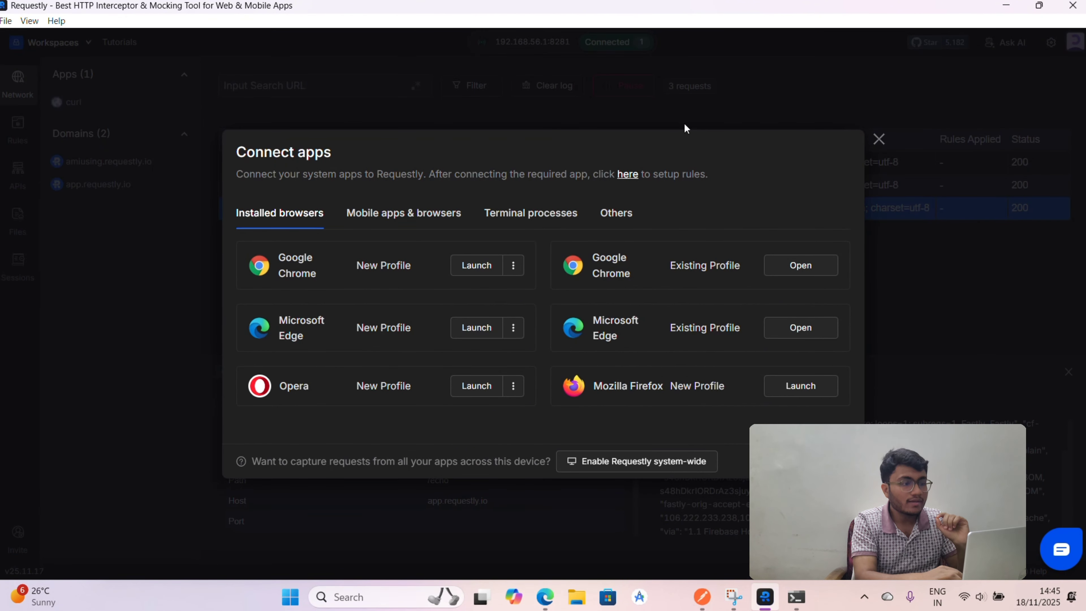
left_click(436, 220)
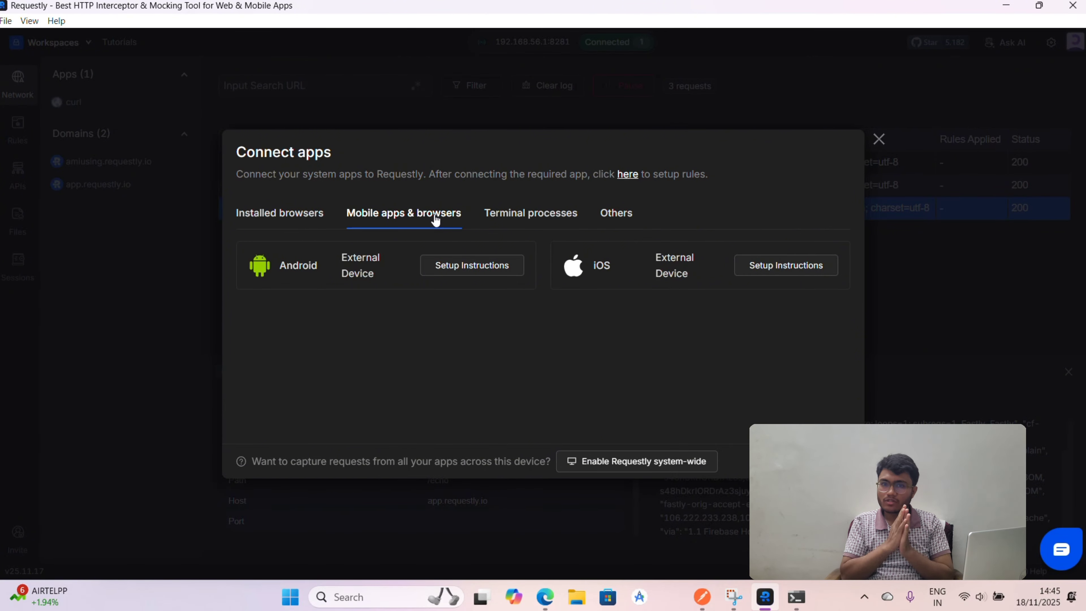
left_click(472, 265)
scroll(536, 380, "down", 6)
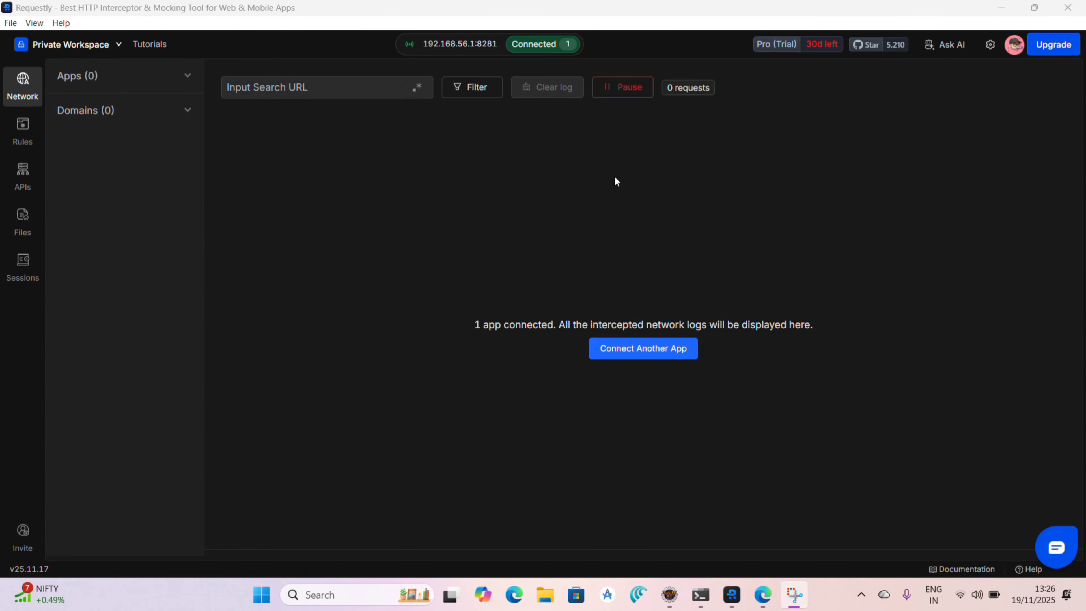
Switch to the Edge window with the amiusing.requestly.io page to check that traffic is intercepted.
key("alt+Tab")
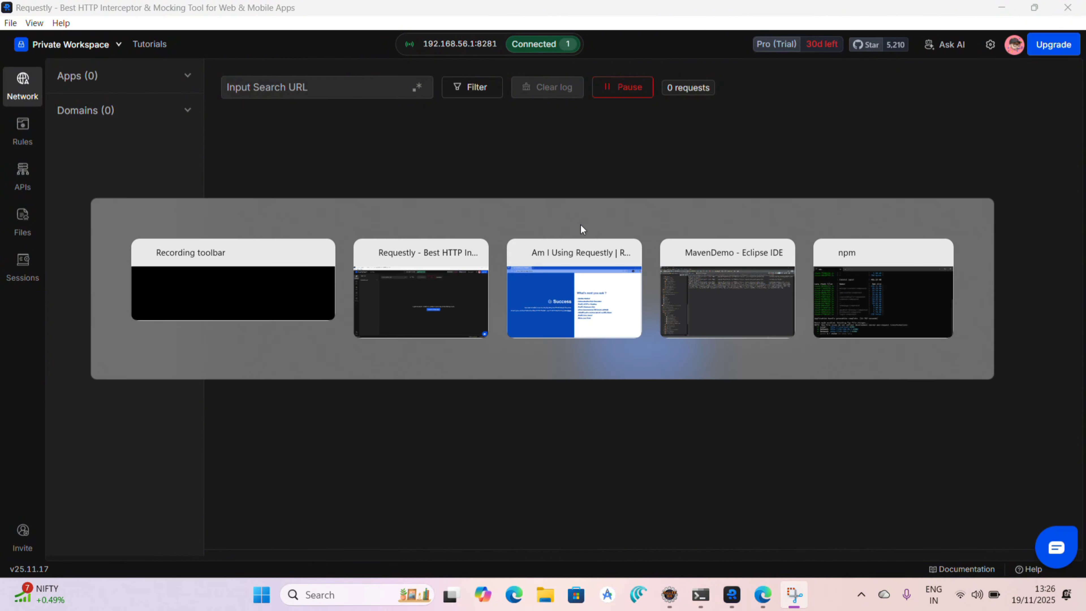
key("alt+Tab")
key("alt+Tab")
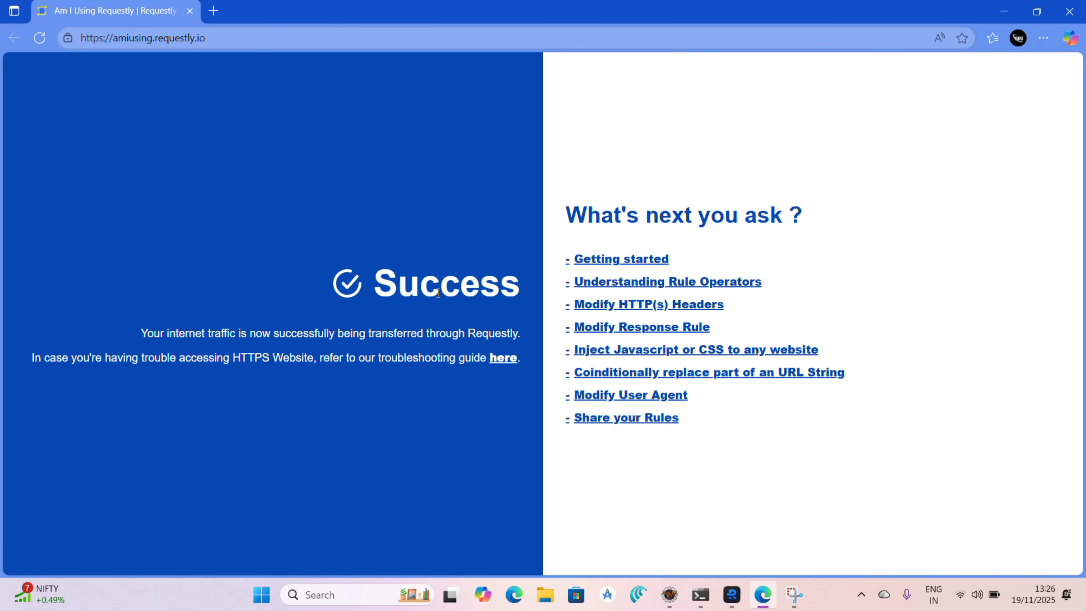
Switch to the npm terminal and review the Angular application's build output.
key("alt+Tab")
key("alt+Tab")
key("alt+shift+Tab")
key("alt+Tab")
key("alt+Tab")
key("alt+Tab")
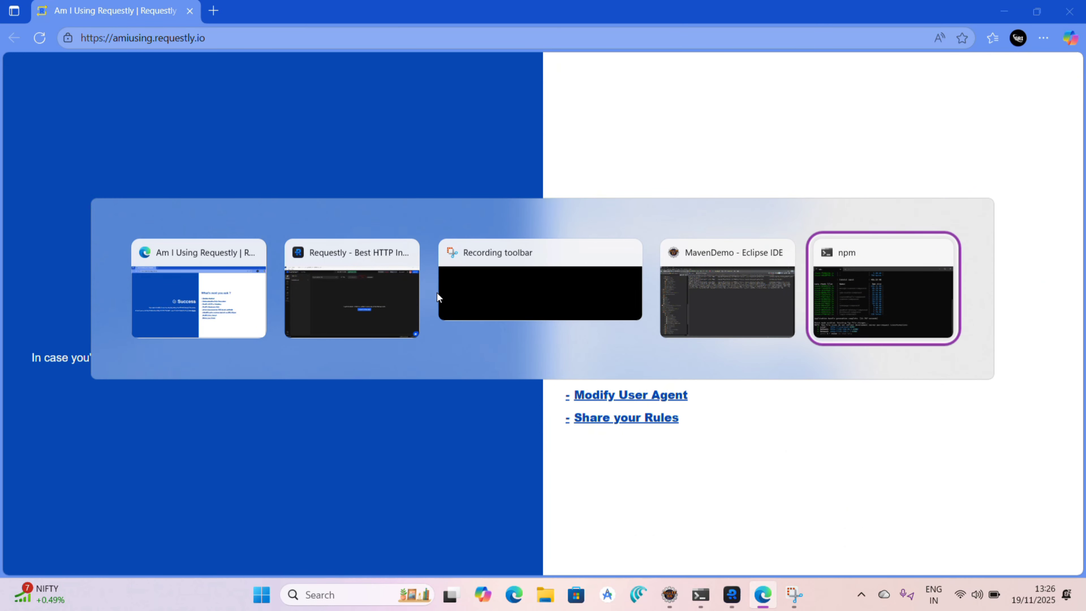
scroll(380, 368, "up", 6)
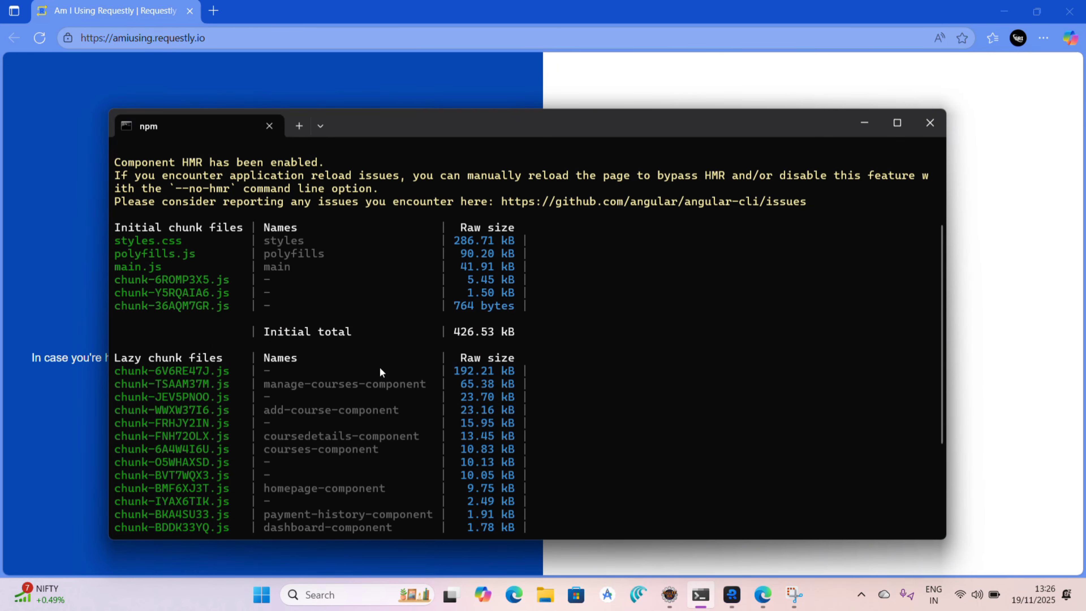
scroll(380, 371, "down", 4)
Switch back to Requestly and open the Rules section of the private workspace.
key("alt+Tab")
key("alt+Tab")
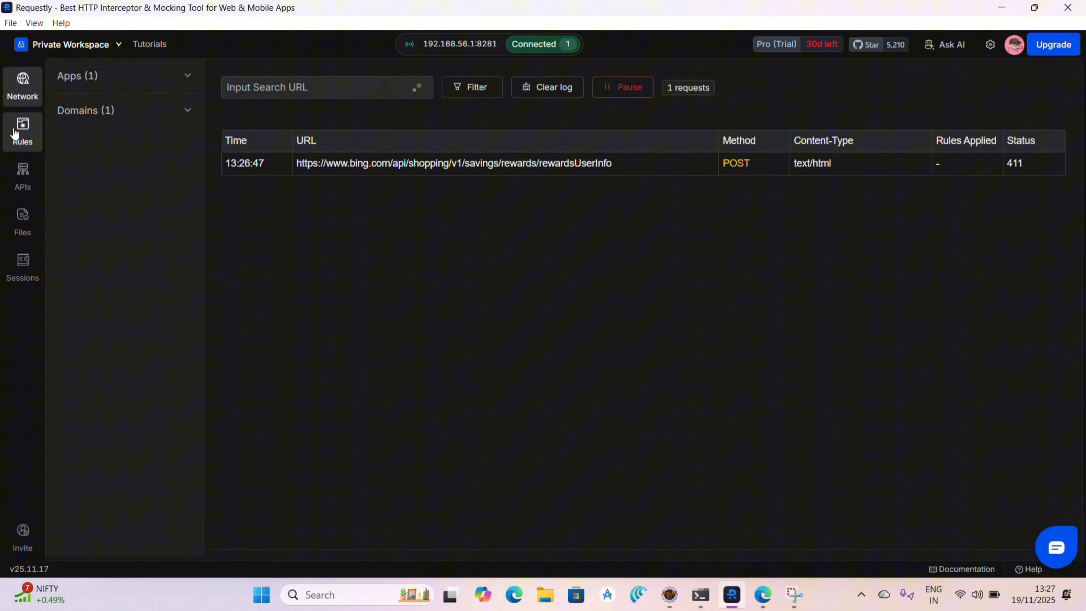
left_click(30, 133)
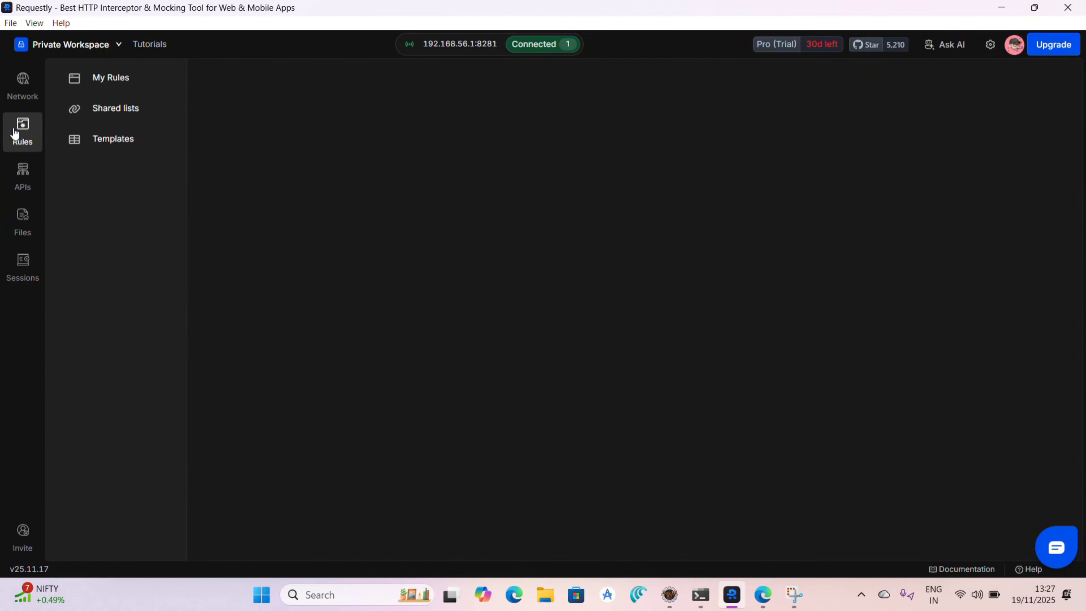